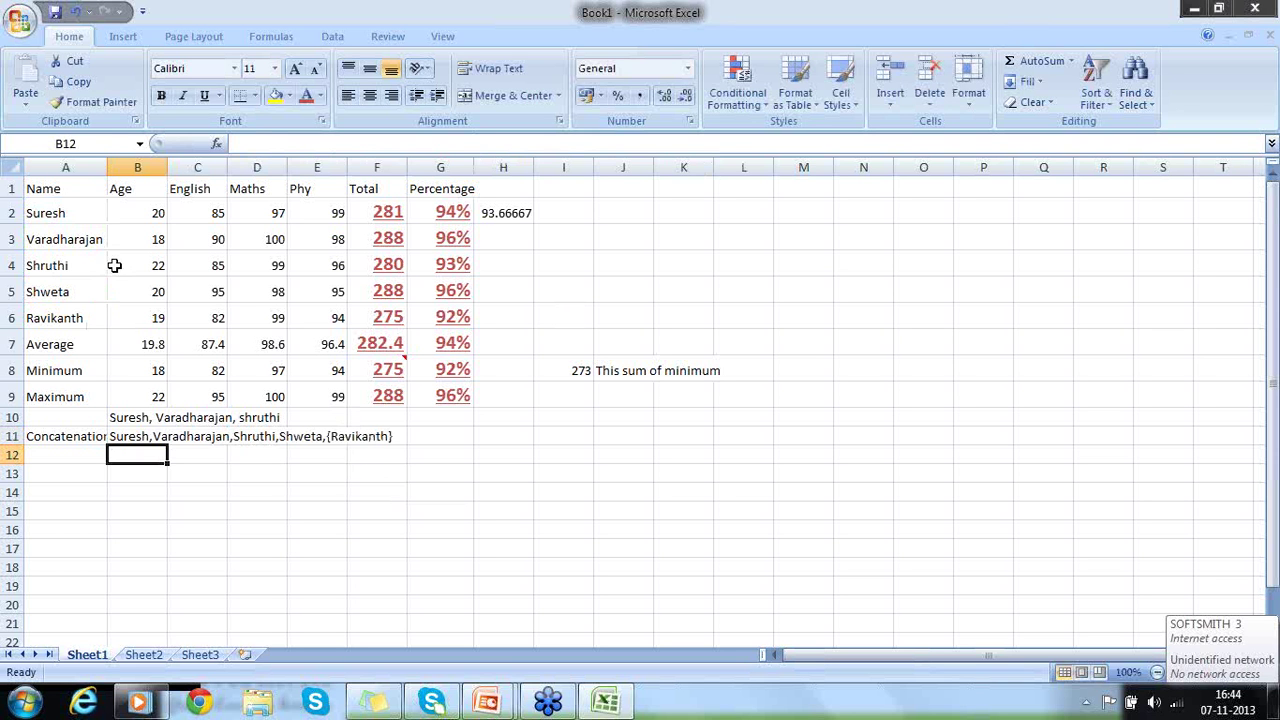
Append '_2' to the name in A2 to test B11's concatenation, then remove it again
click(78, 215)
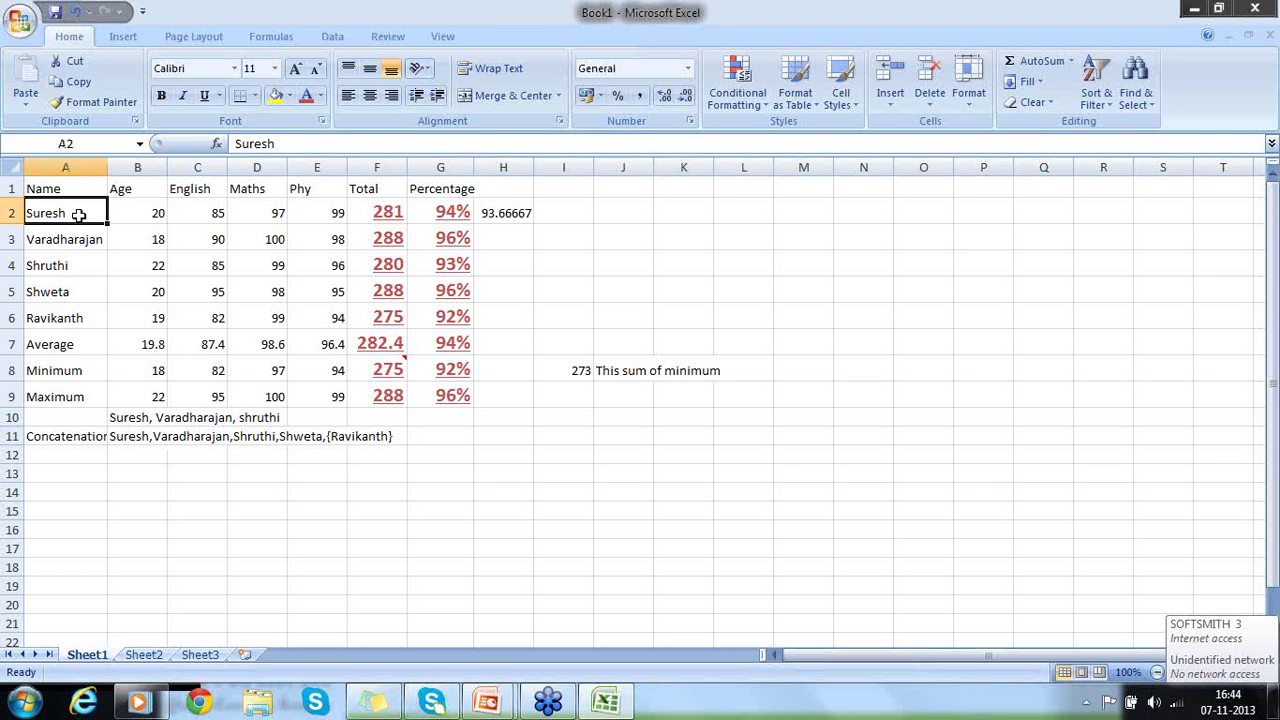
double_click(78, 215)
text(_2)
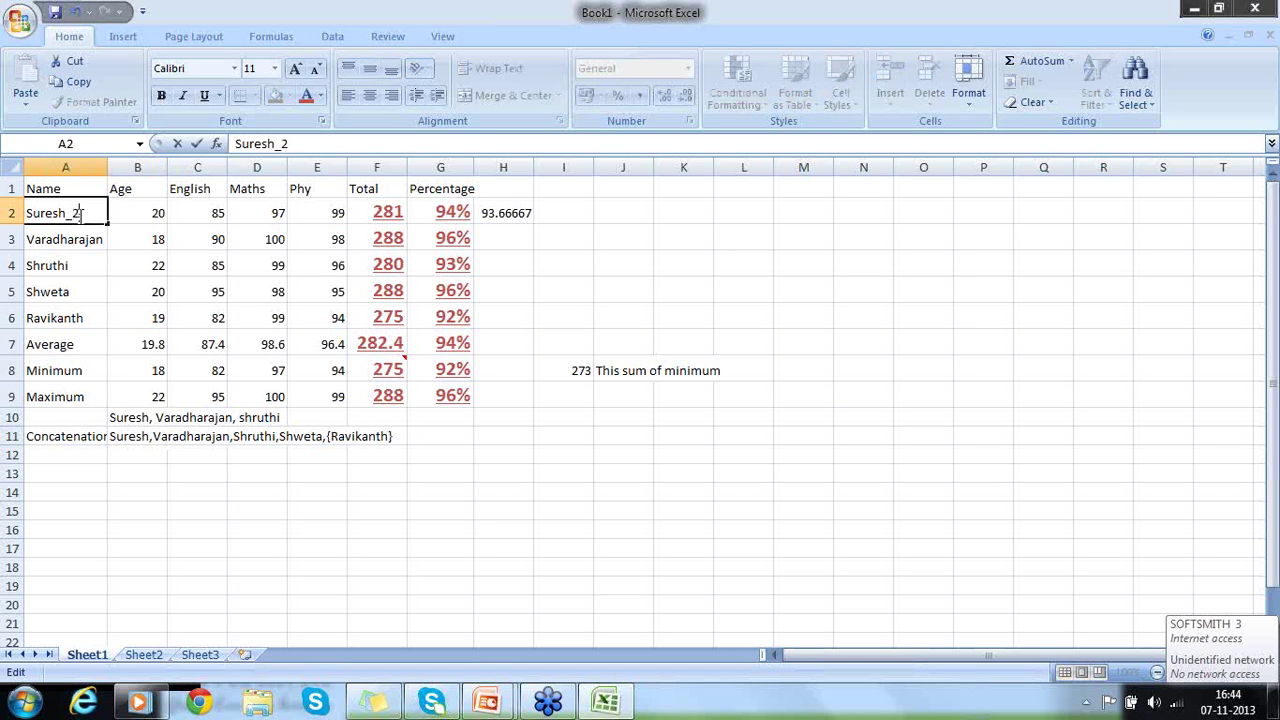
key(Return)
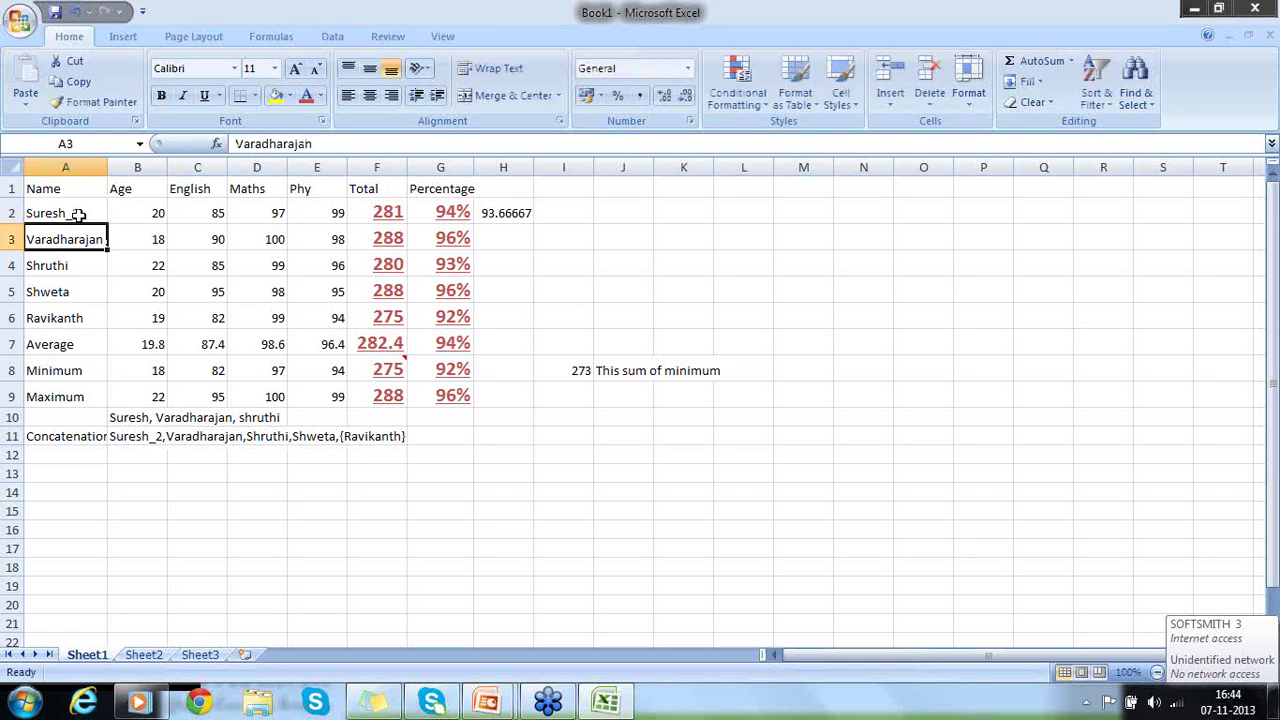
click(78, 214)
double_click(78, 214)
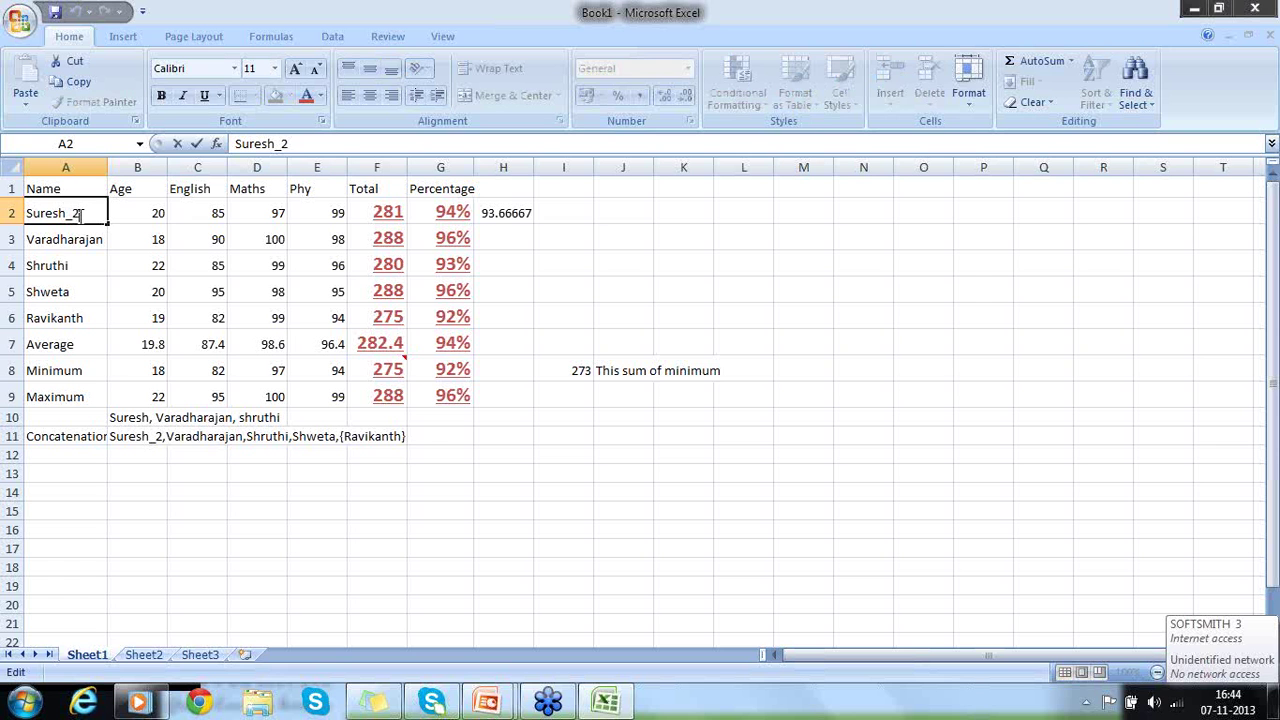
key(BackSpace)
key(BackSpace)
key(Return)
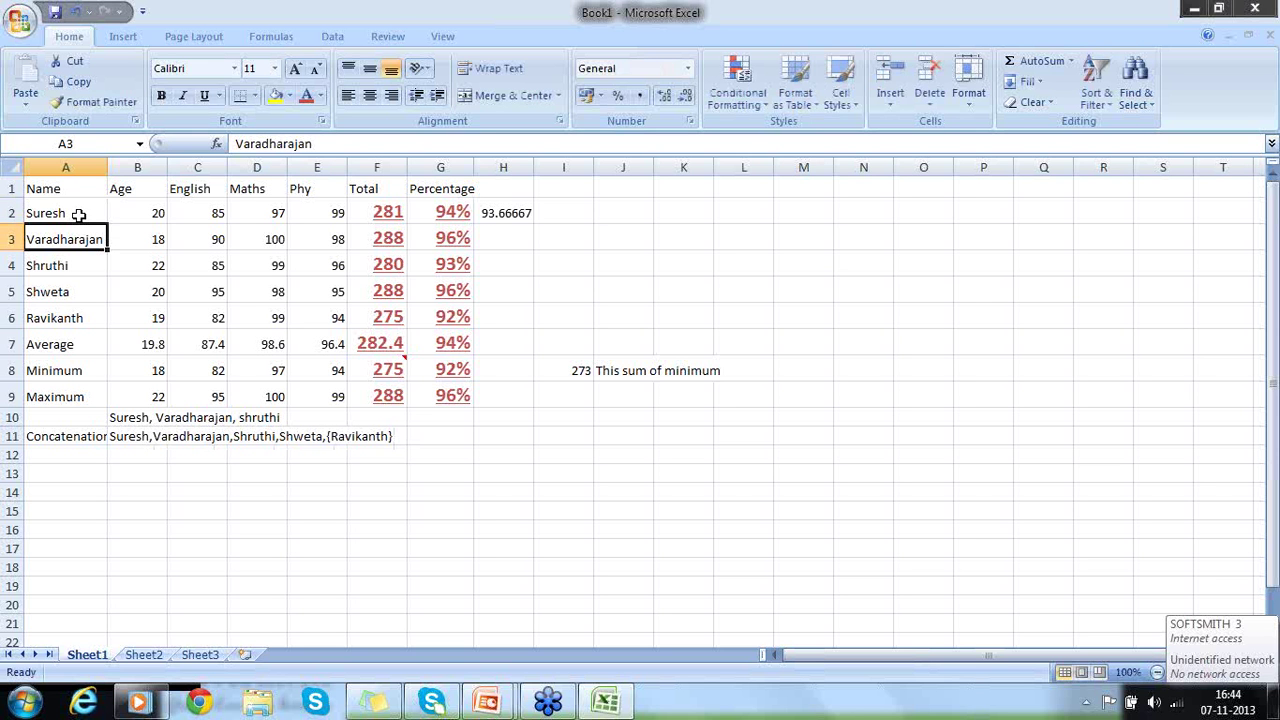
Check the concatenation formula in B11 and clear the name list from B10
click(150, 441)
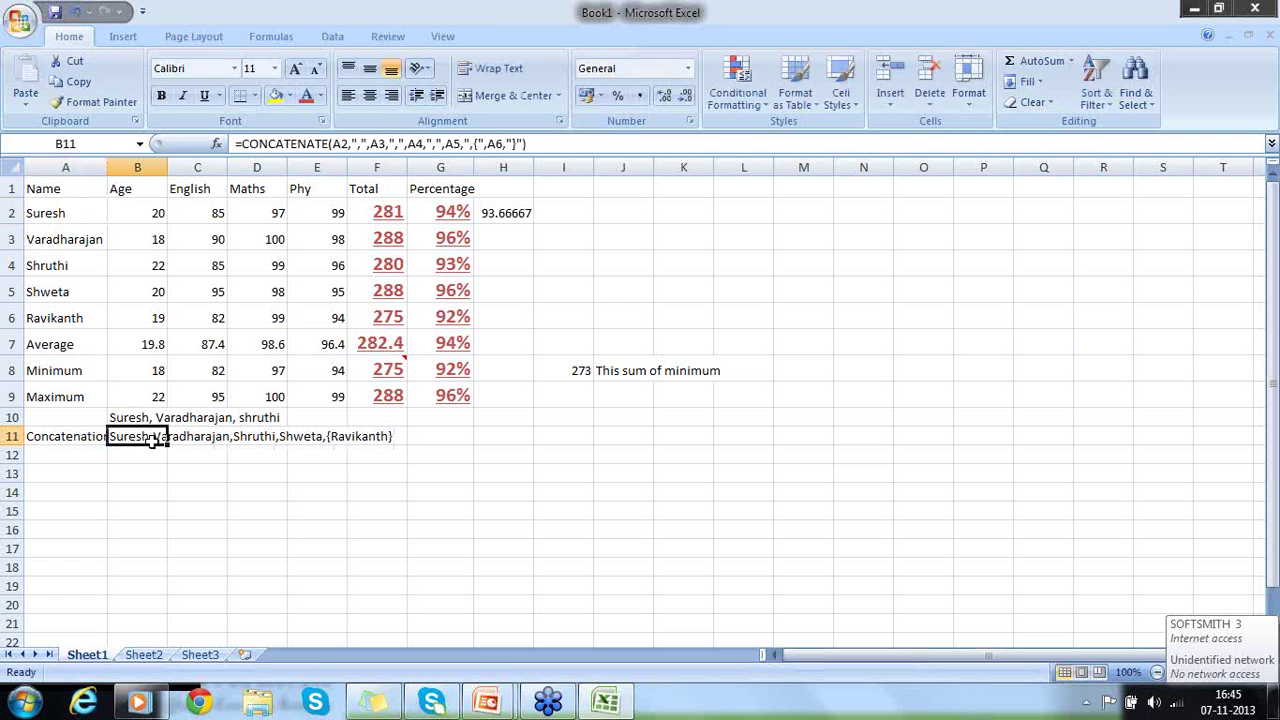
click(139, 417)
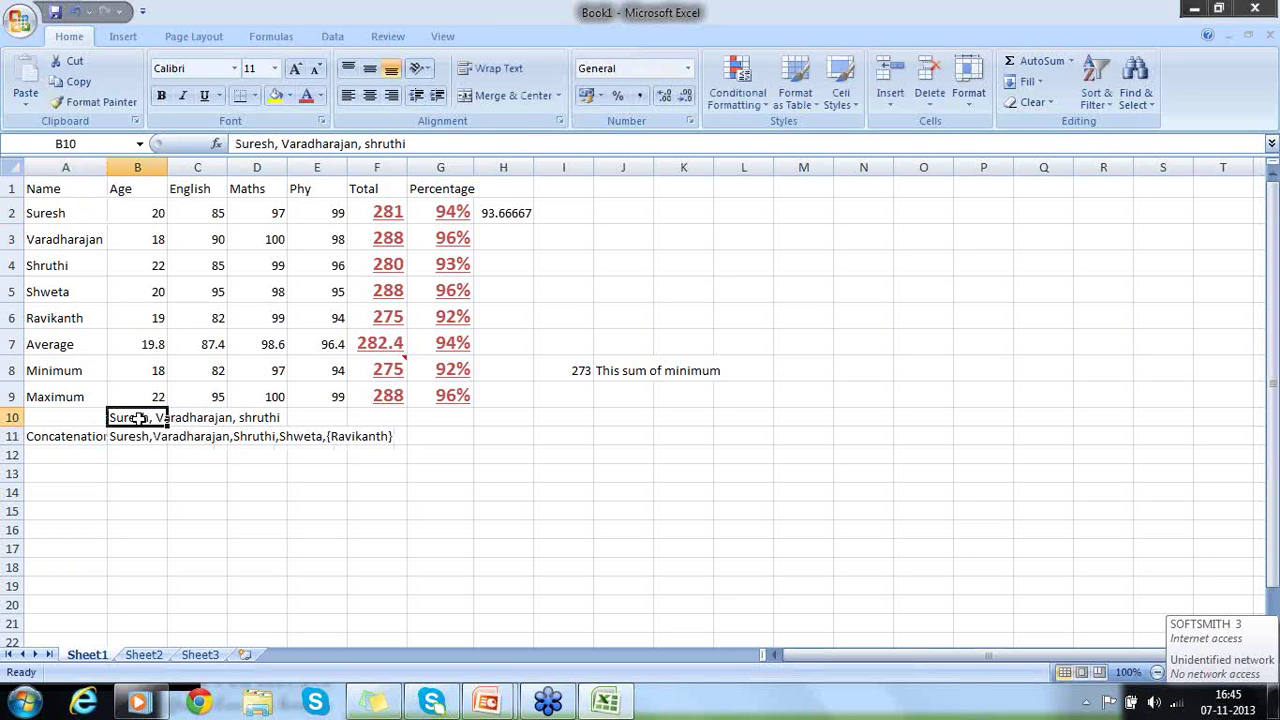
key(Delete)
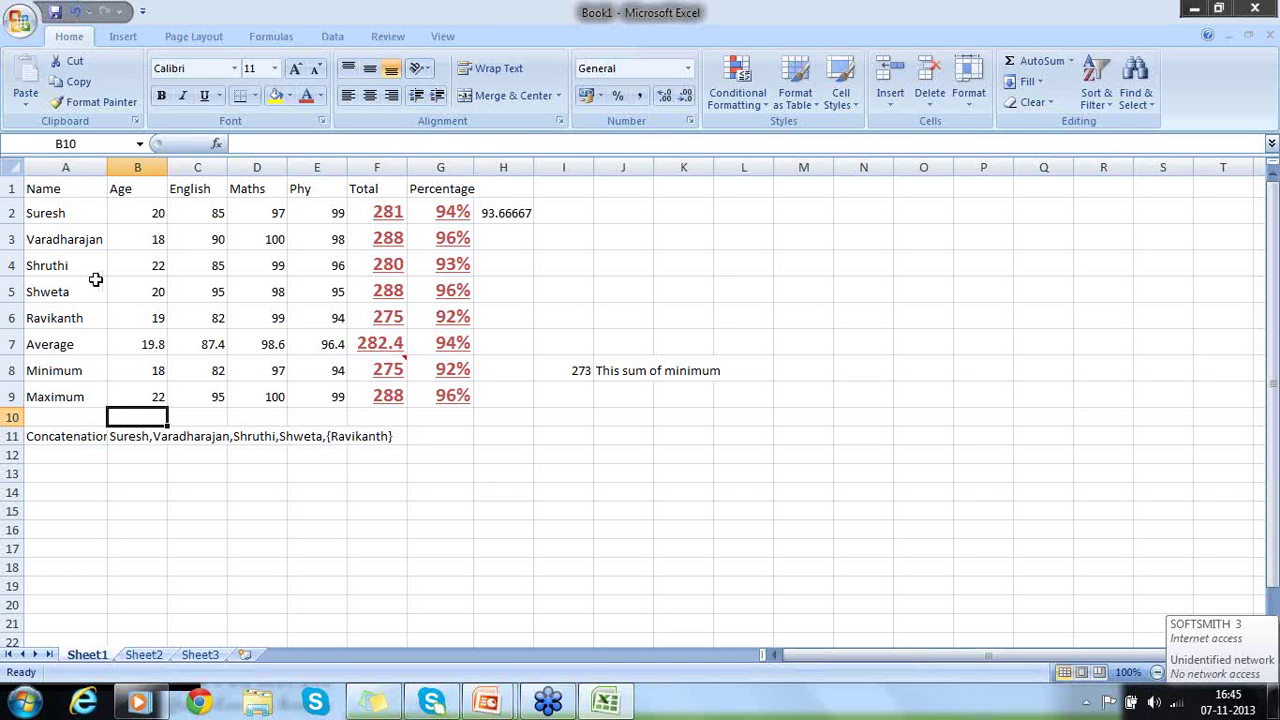
Type 90, 85 and 12 as the English marks in C2, C3 and C4
drag(68, 221, 74, 311)
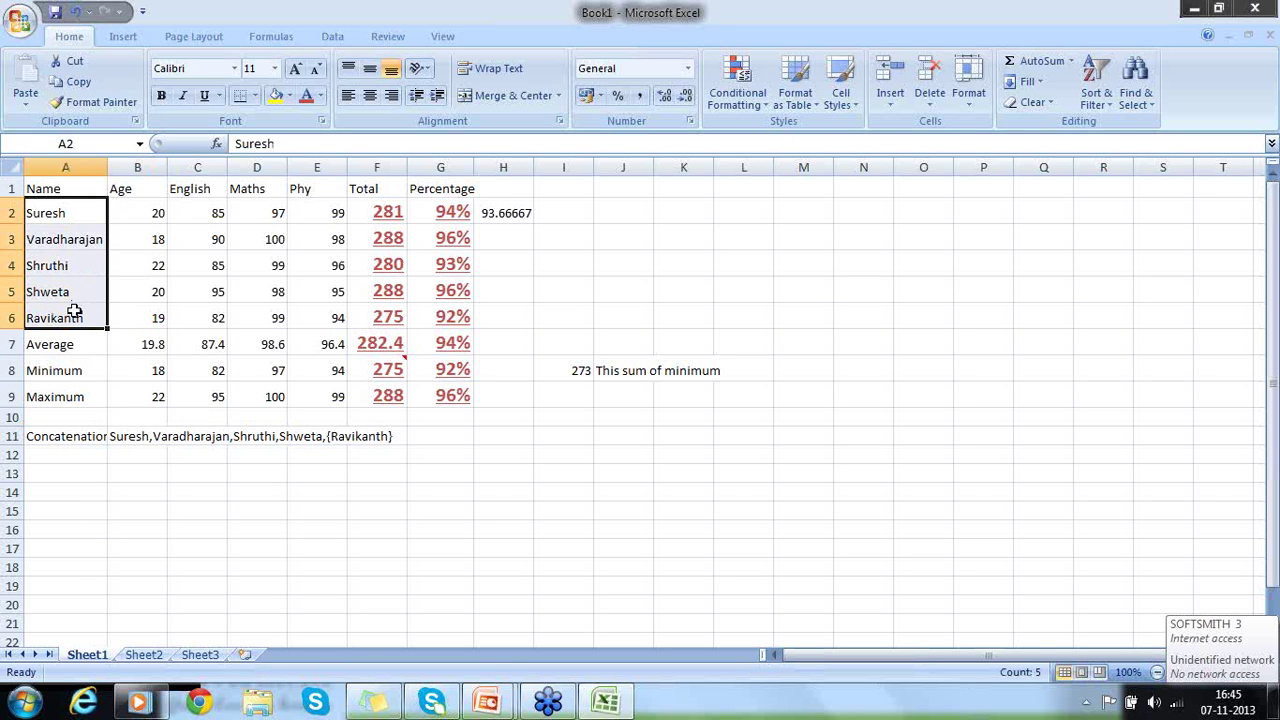
click(212, 215)
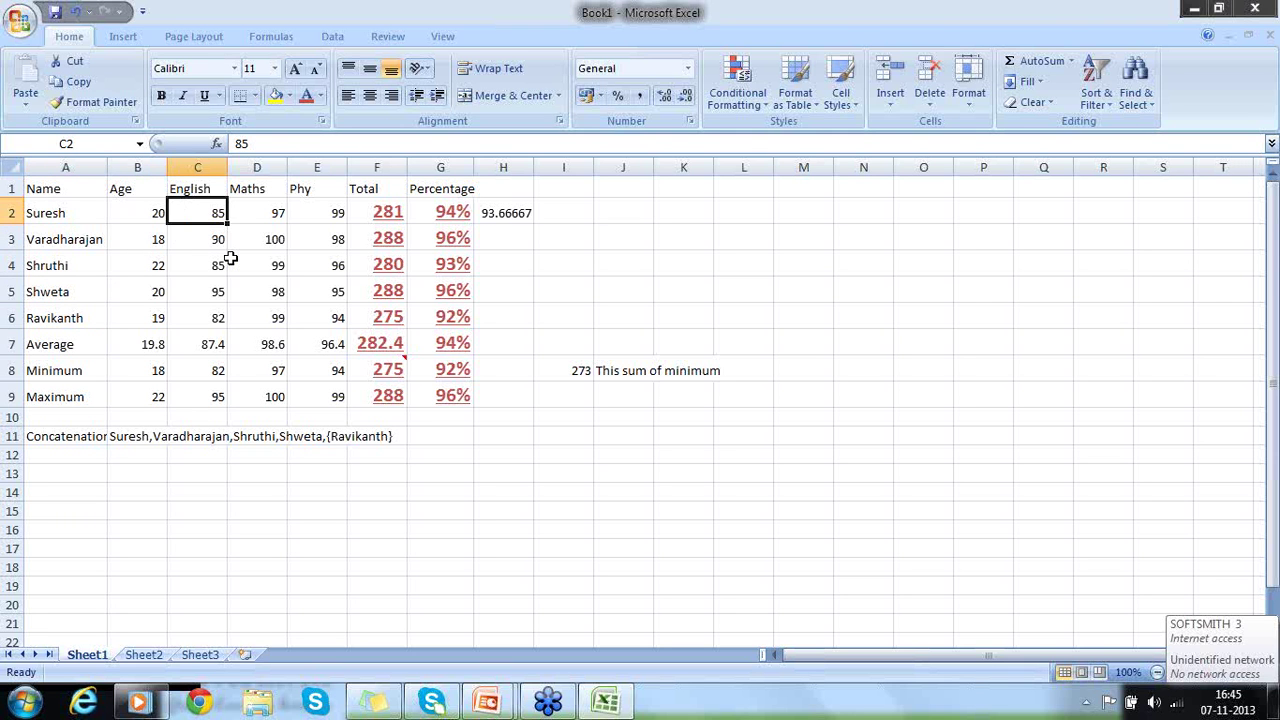
text(9)
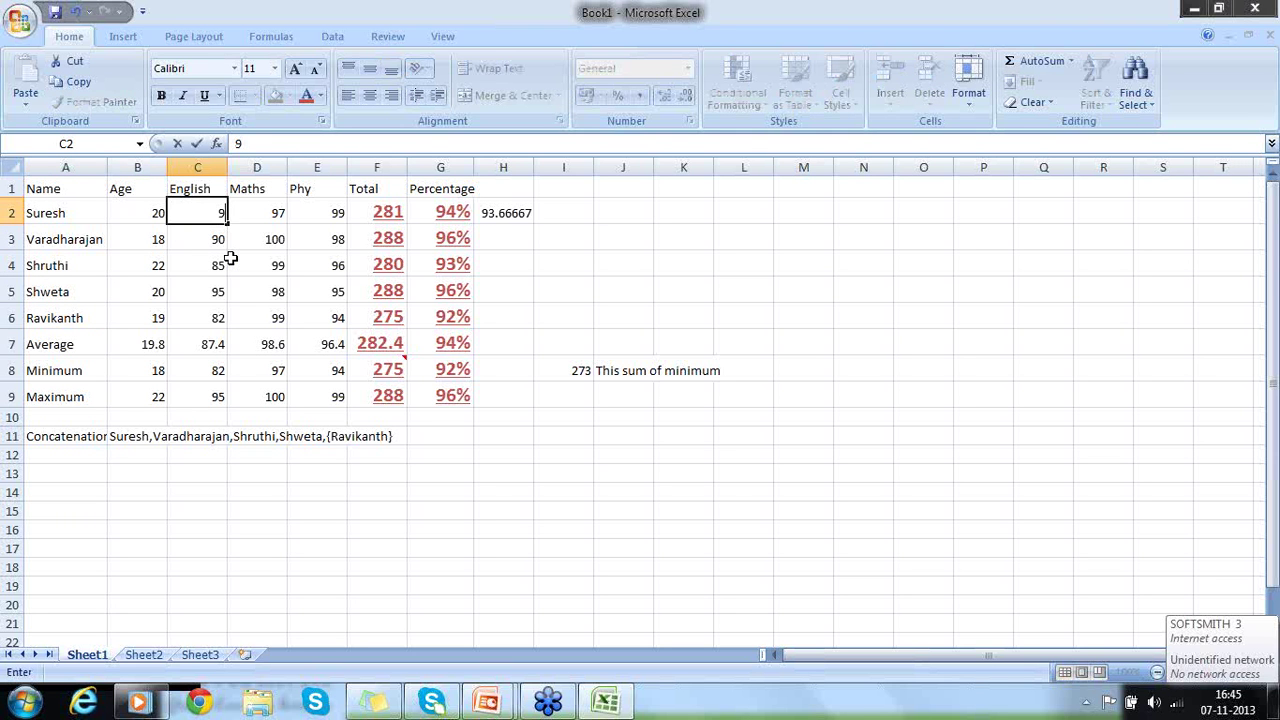
text(0)
key(Return)
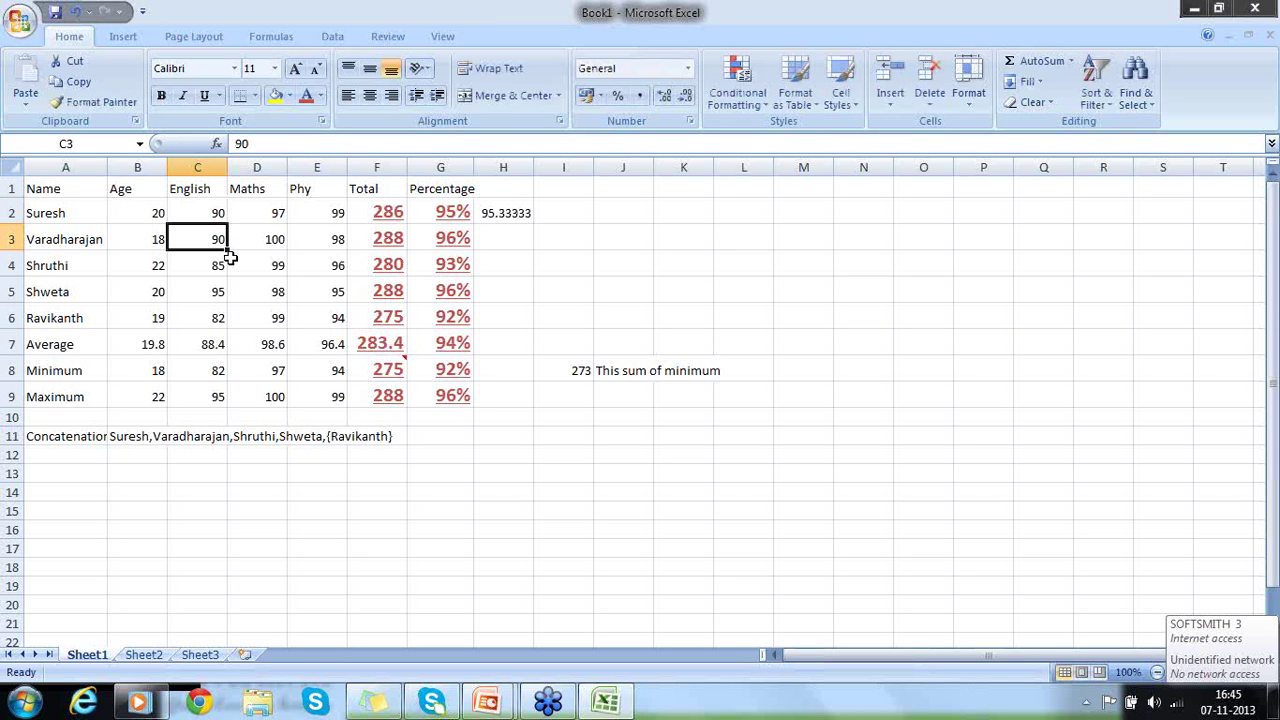
key(Up)
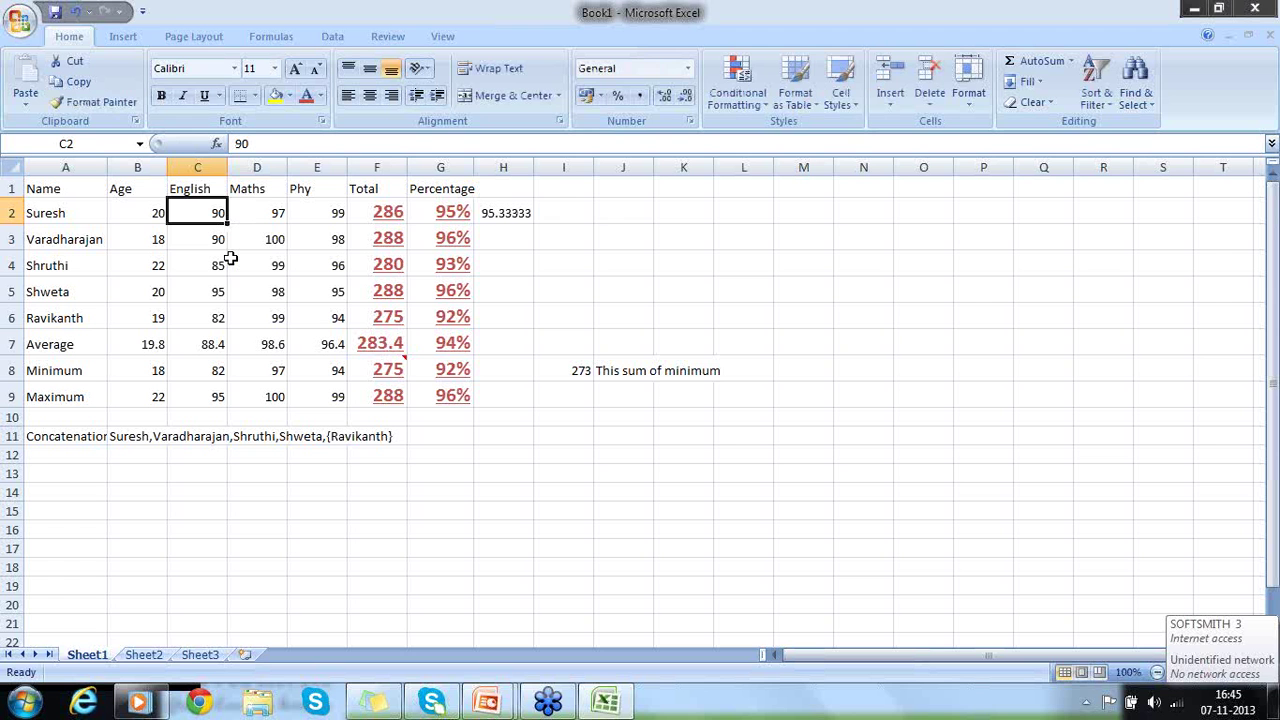
key(Down)
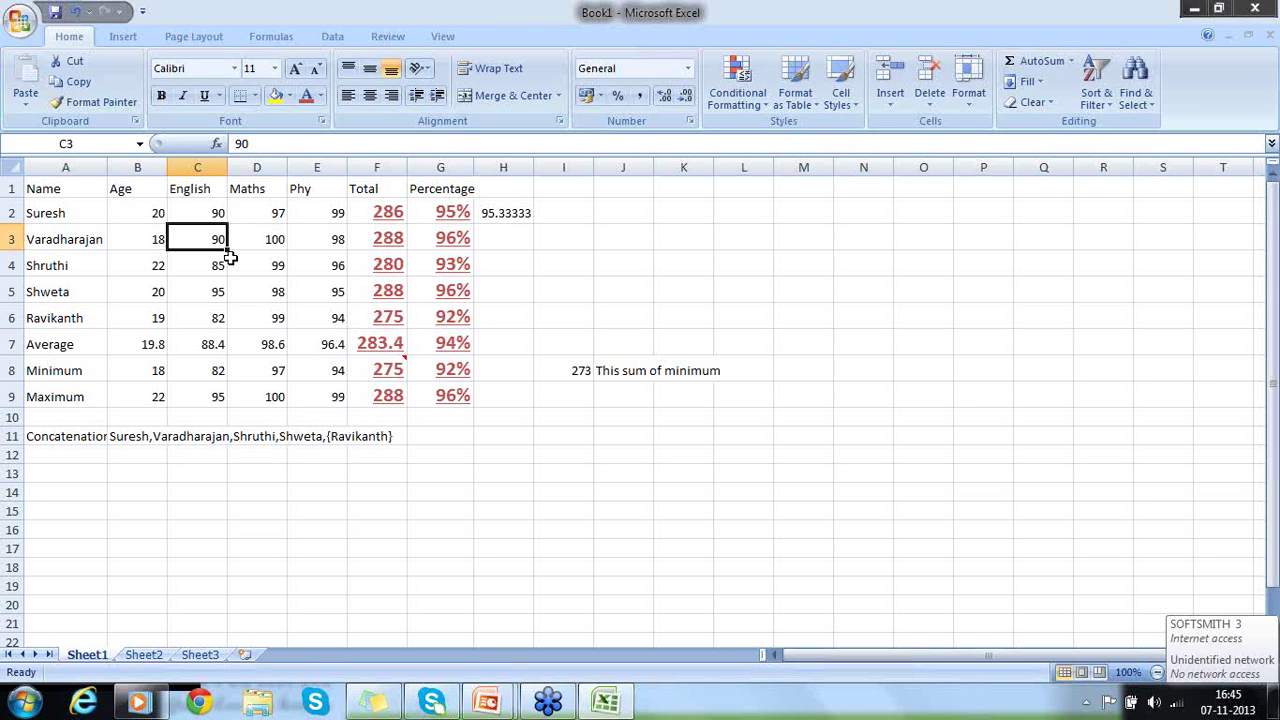
text(85)
key(Return)
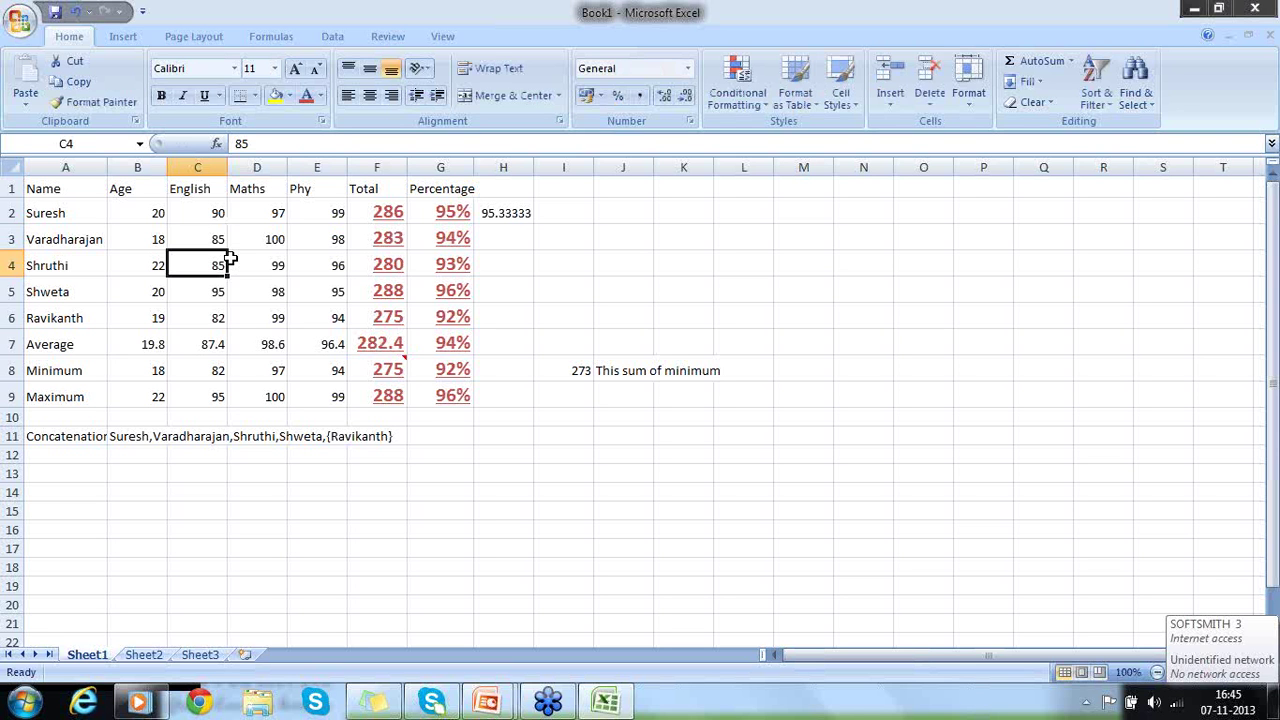
text(12)
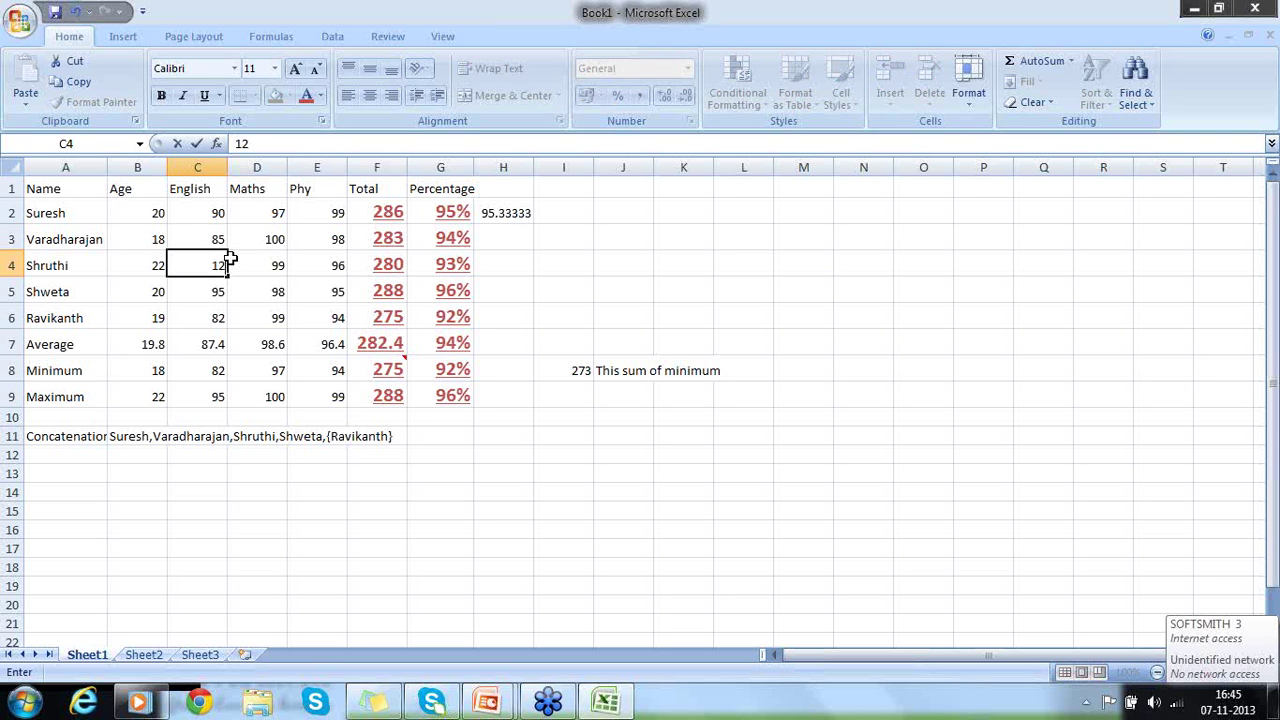
key(Return)
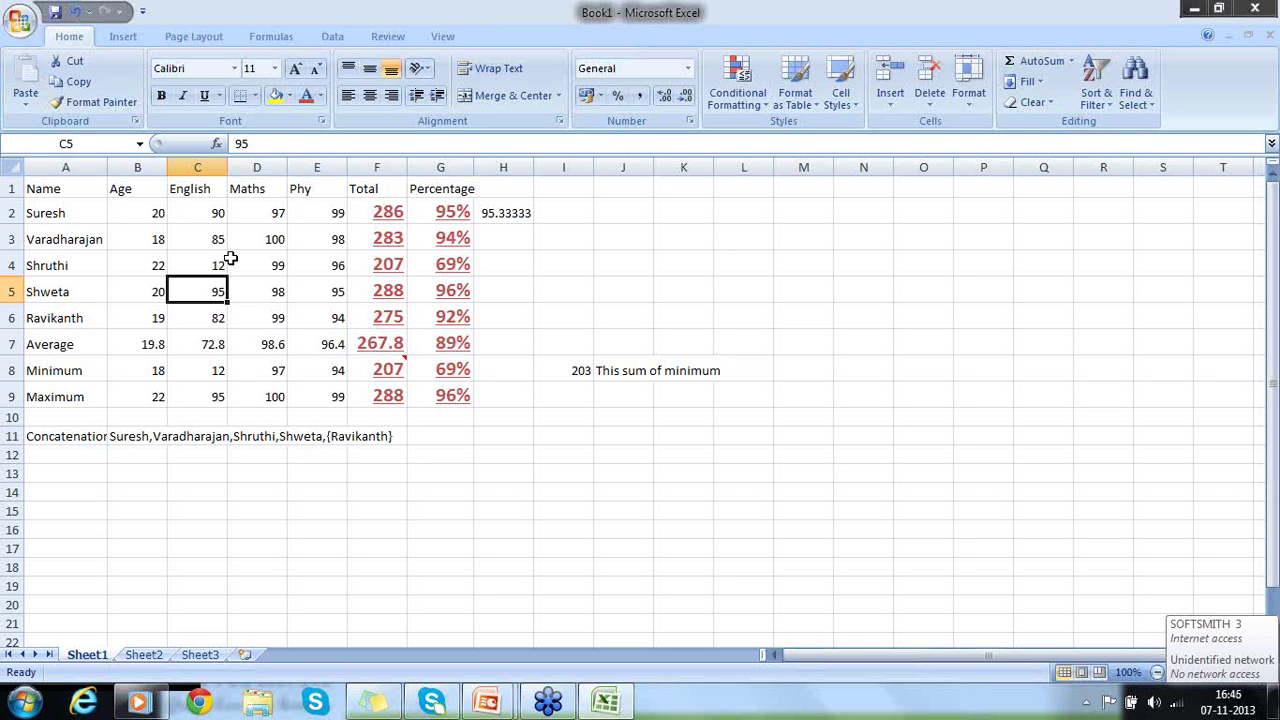
click(92, 437)
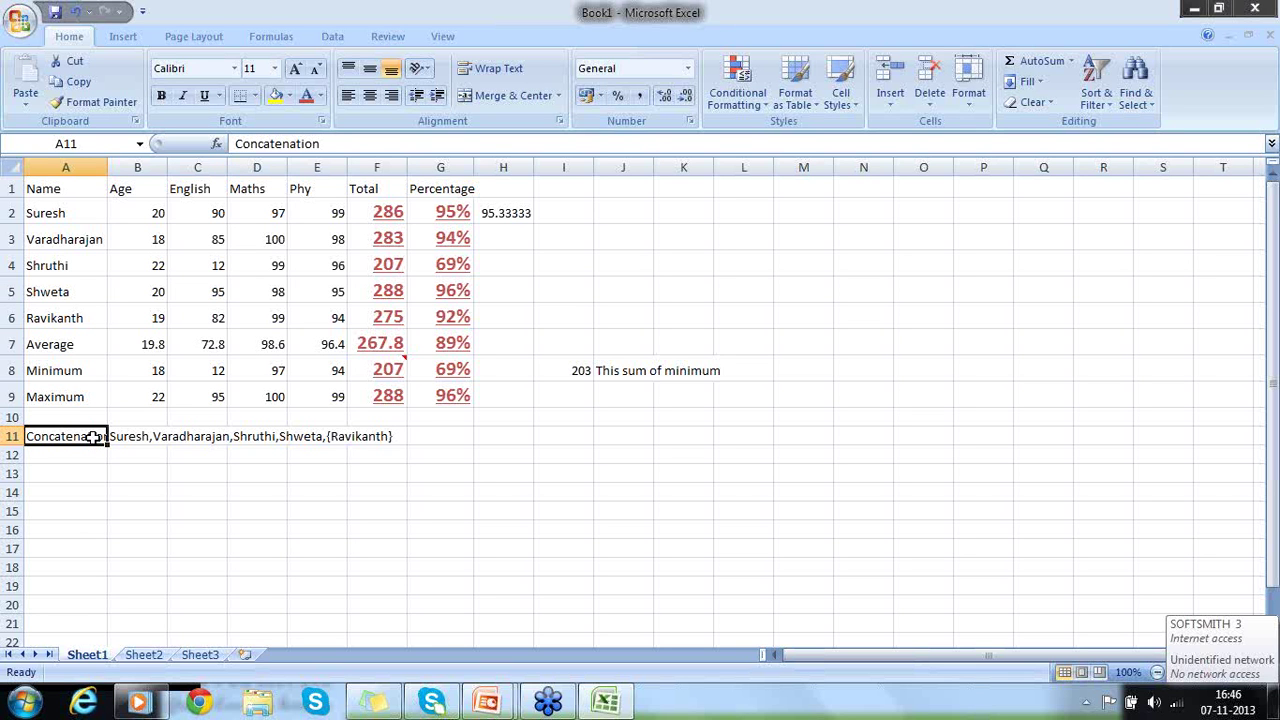
click(211, 474)
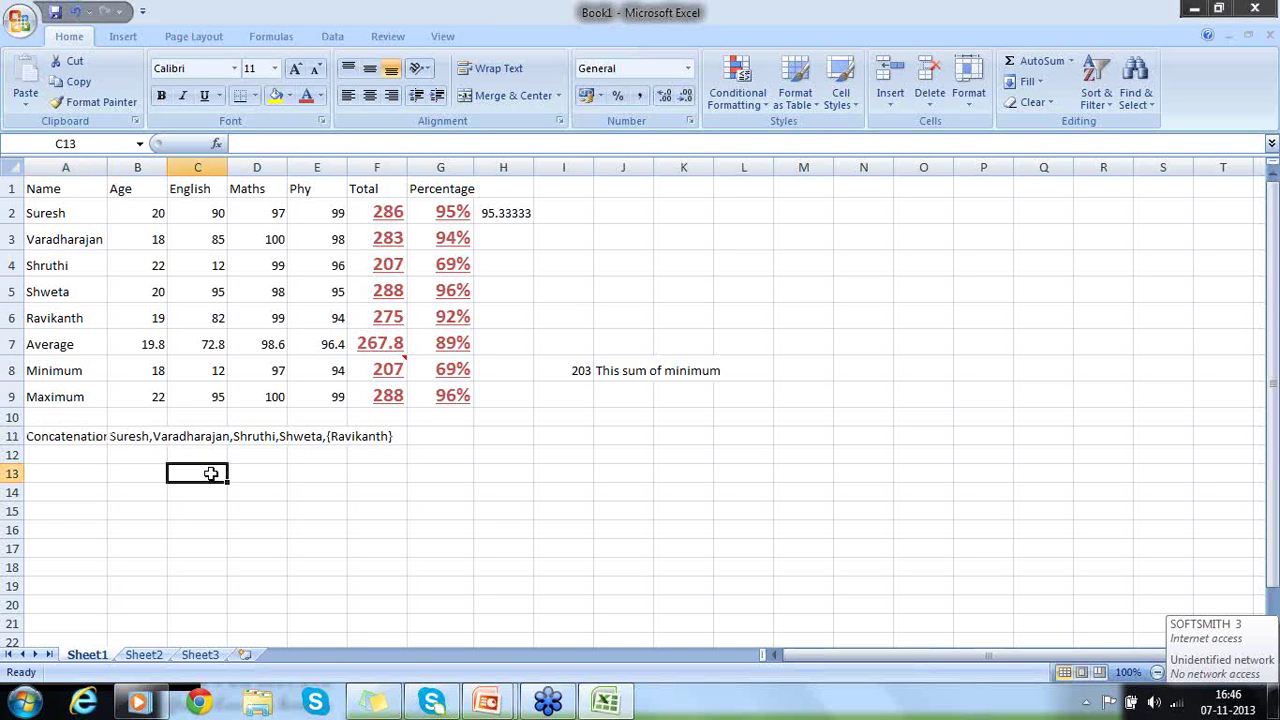
click(128, 439)
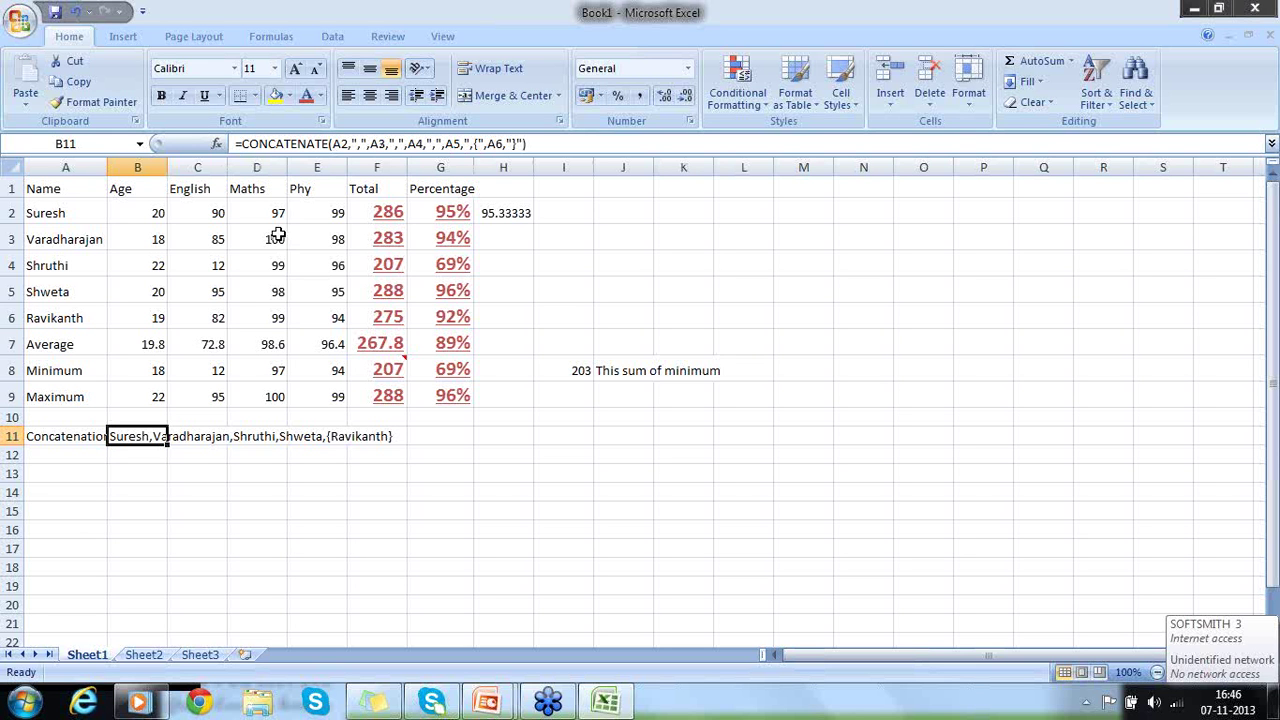
click(189, 458)
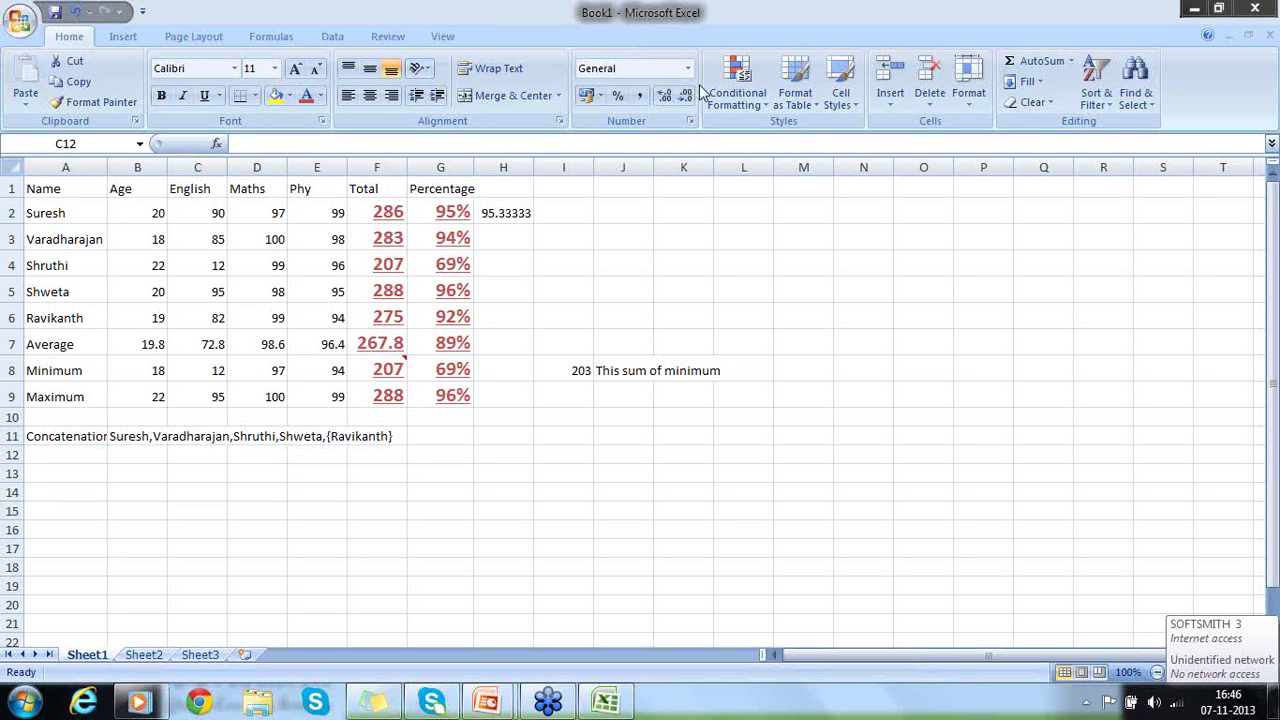
Enter 07.11.2013 in B13, then 07/11/2013 in B14 and 11/07/2013 in B15
click(122, 472)
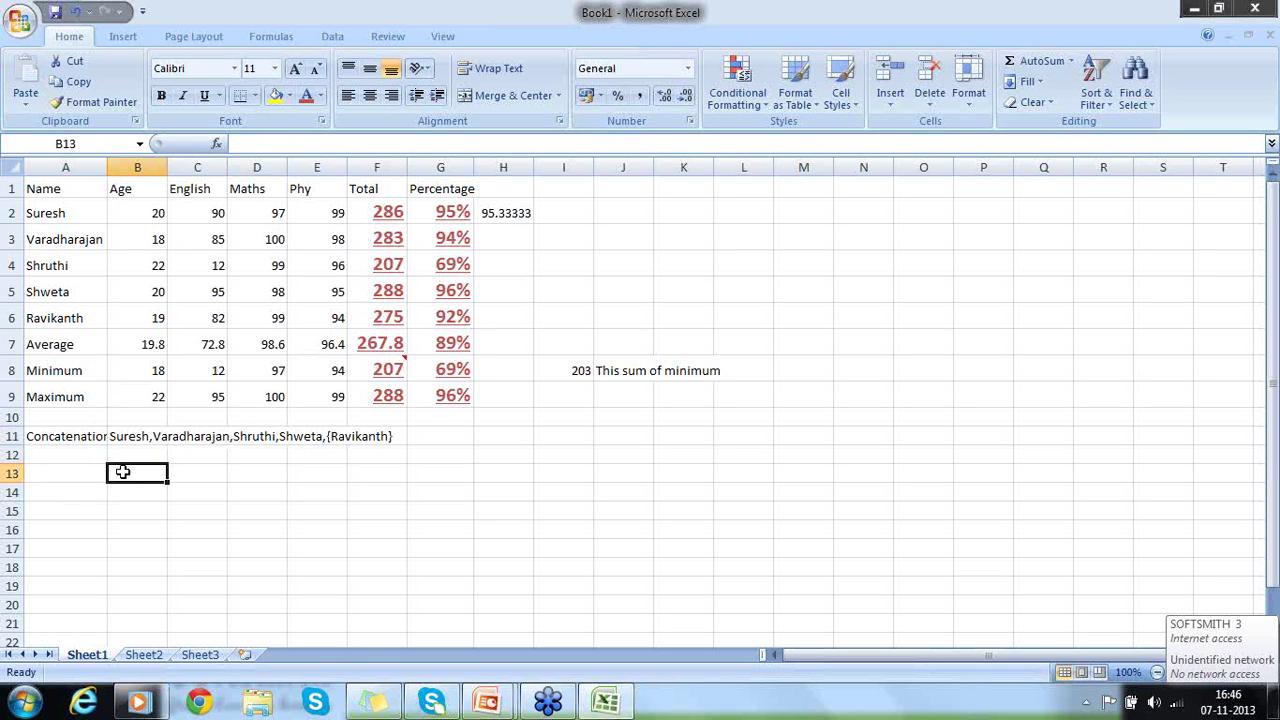
text(07-)
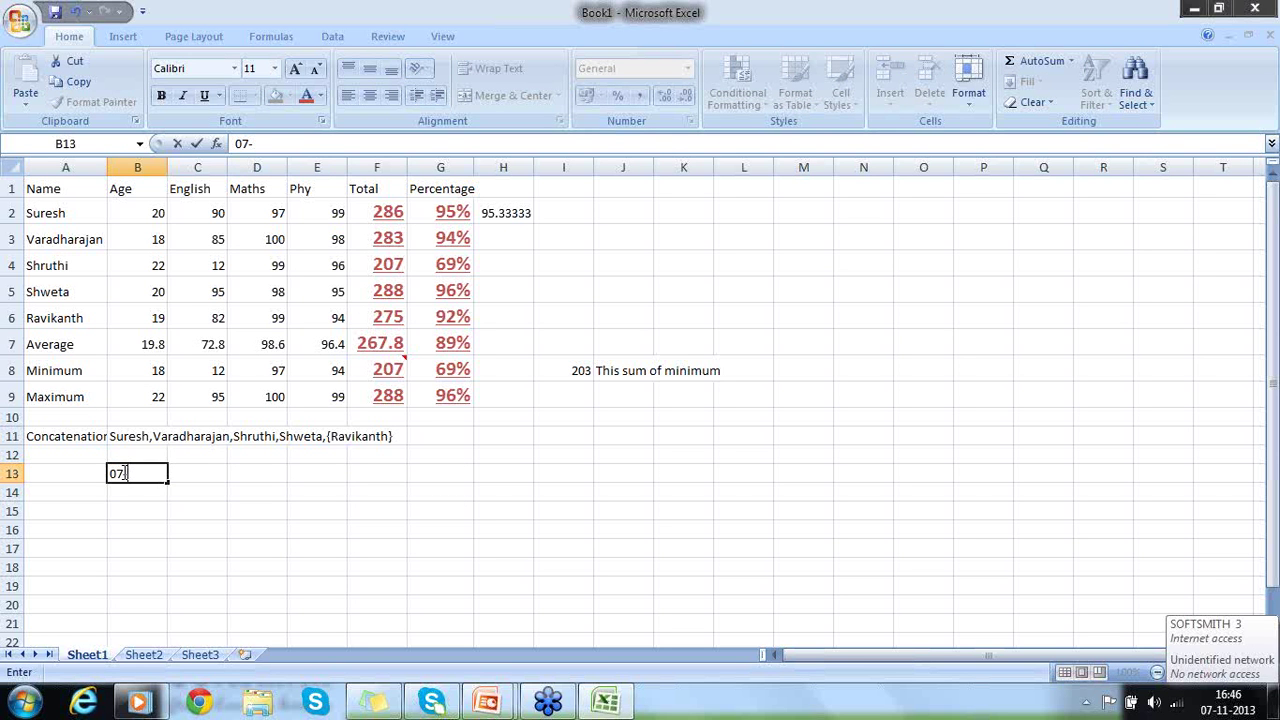
key(BackSpace)
text(.11.2013)
key(Return)
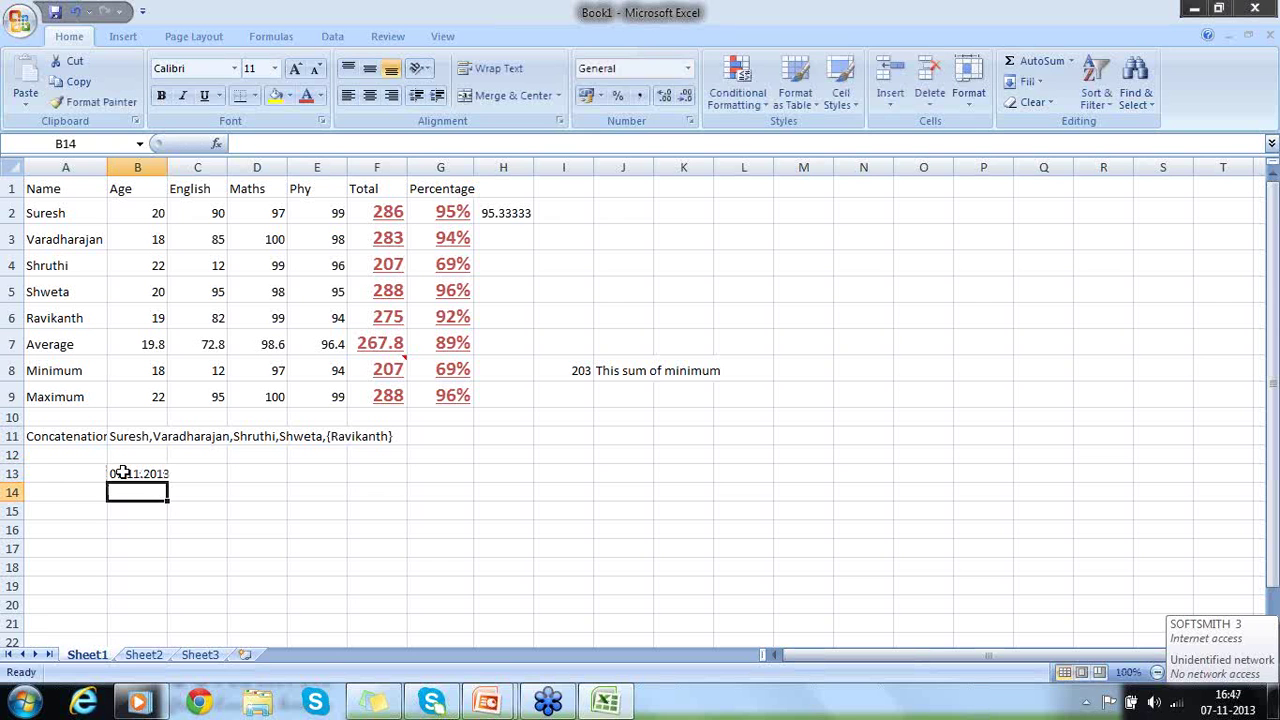
text(07/)
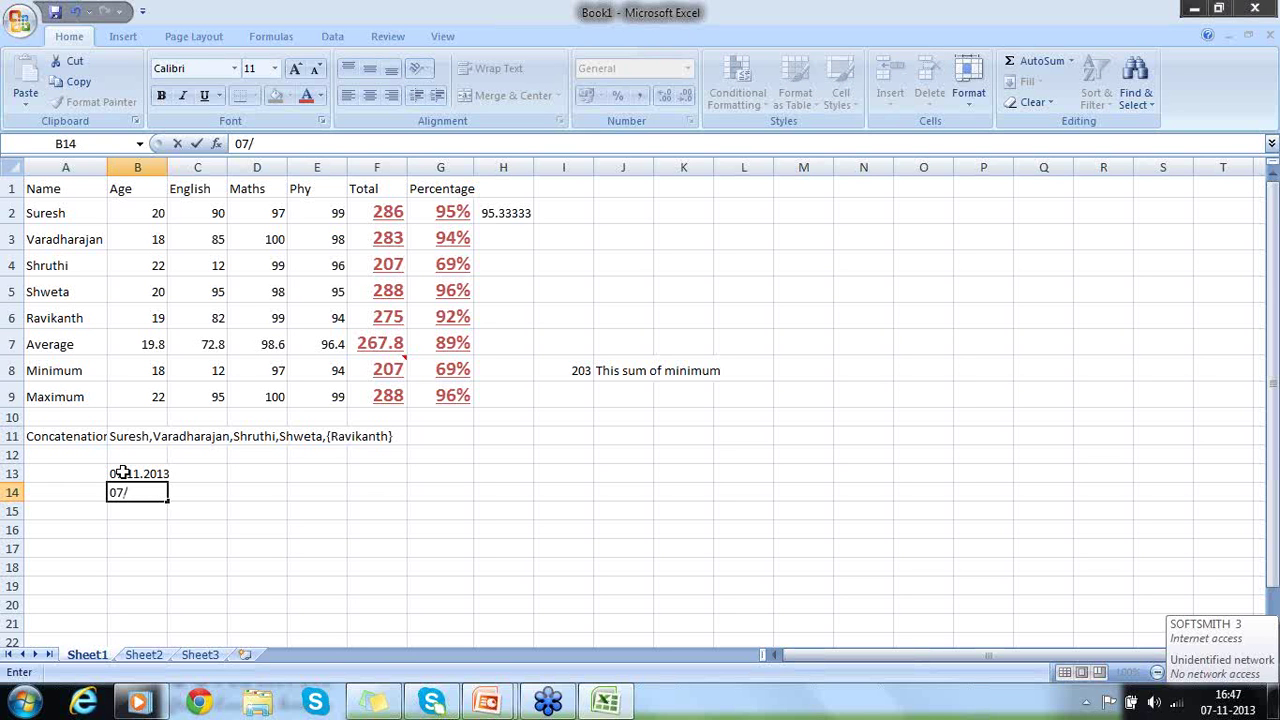
text(11/2013)
key(Return)
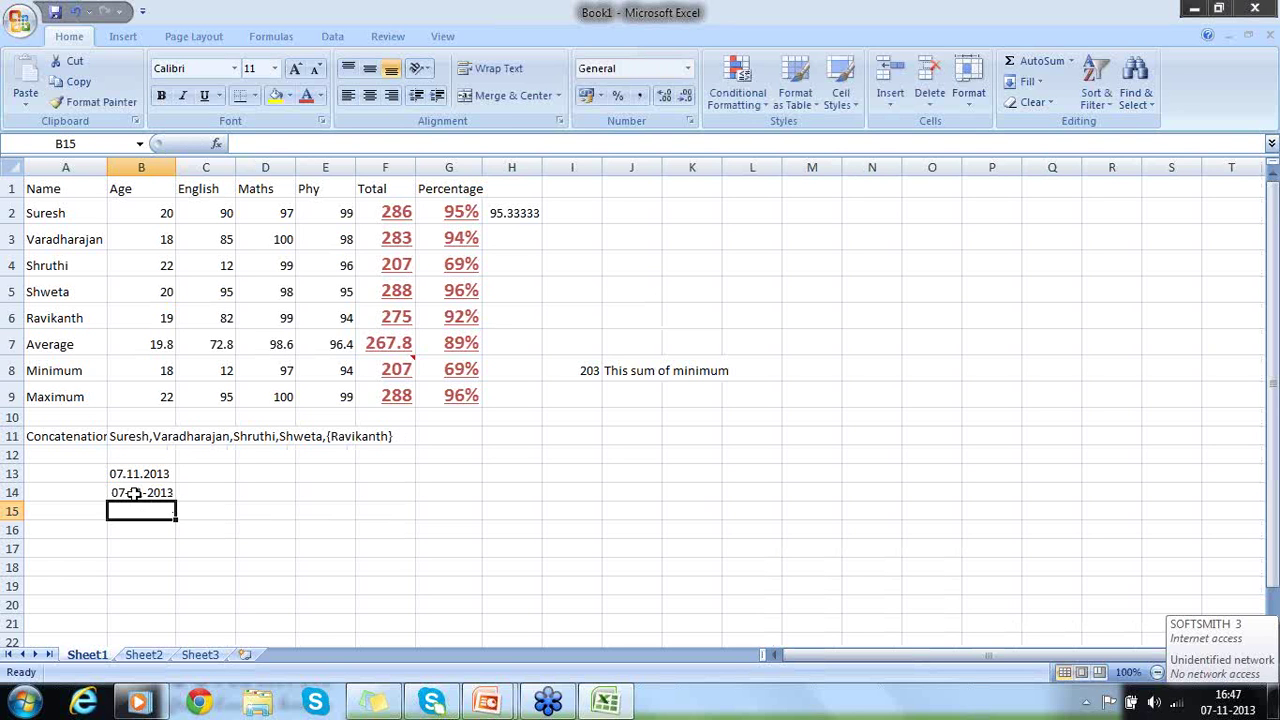
click(134, 493)
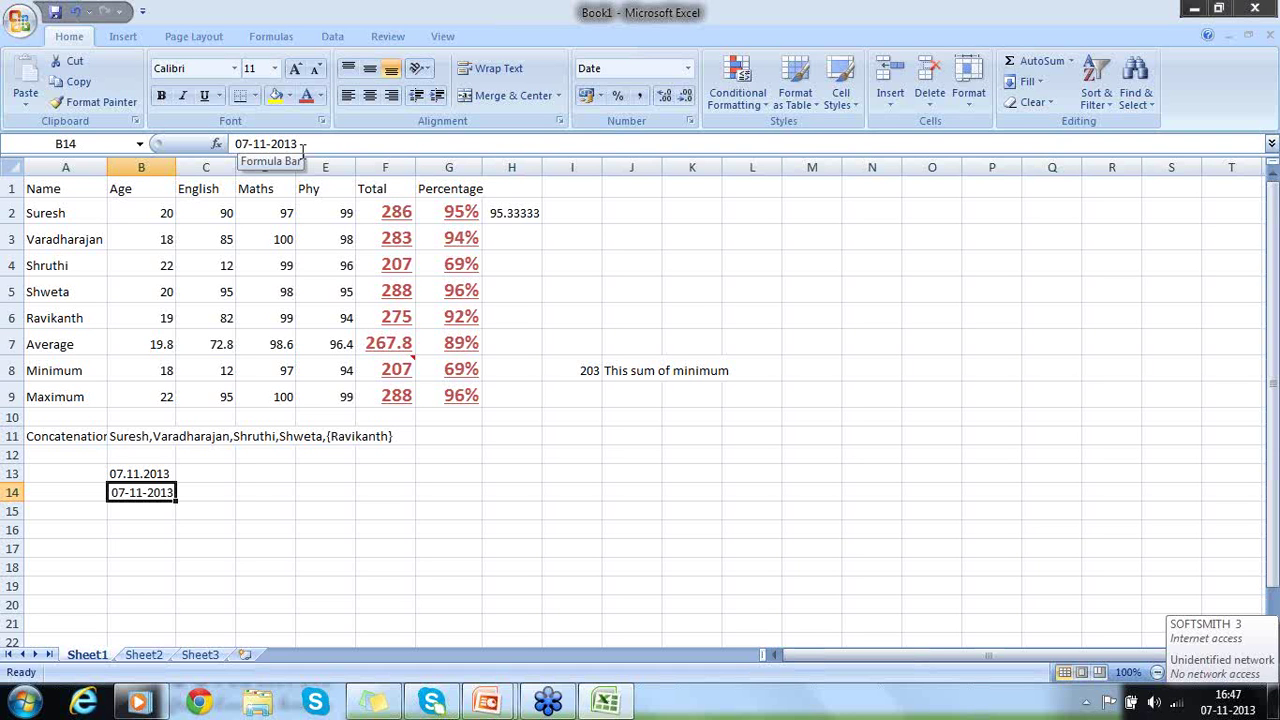
click(139, 511)
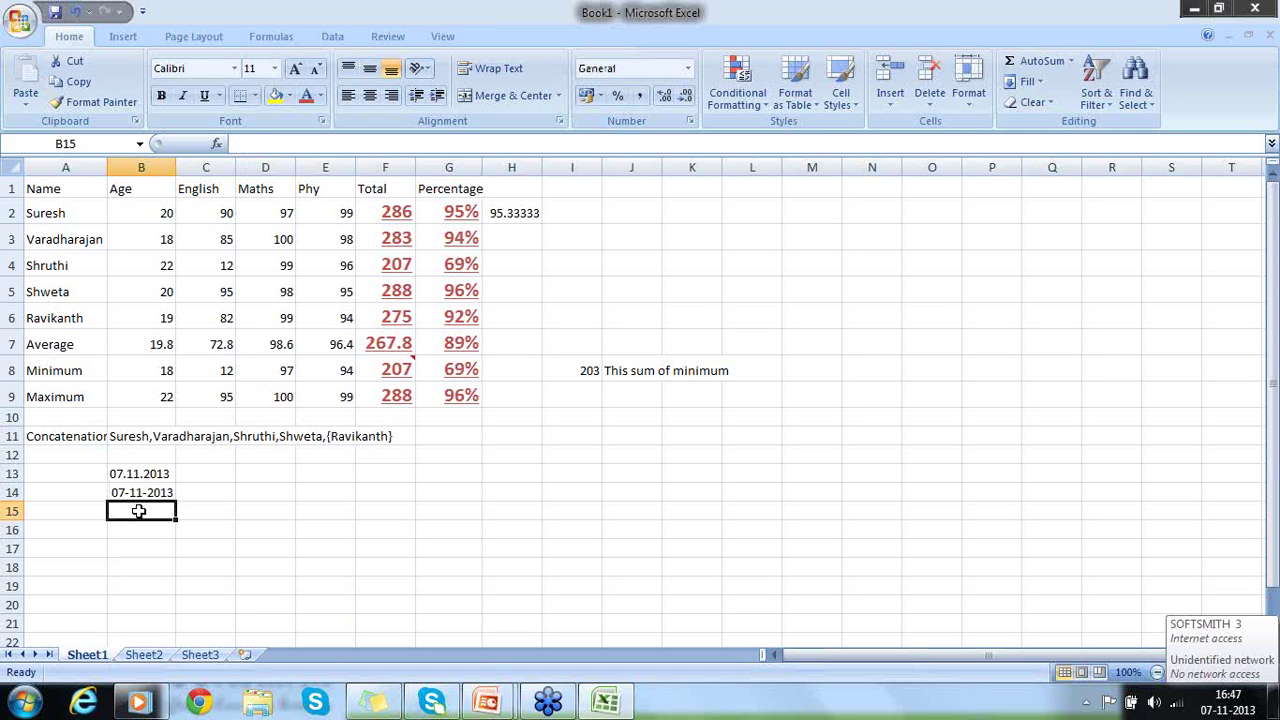
text(11/)
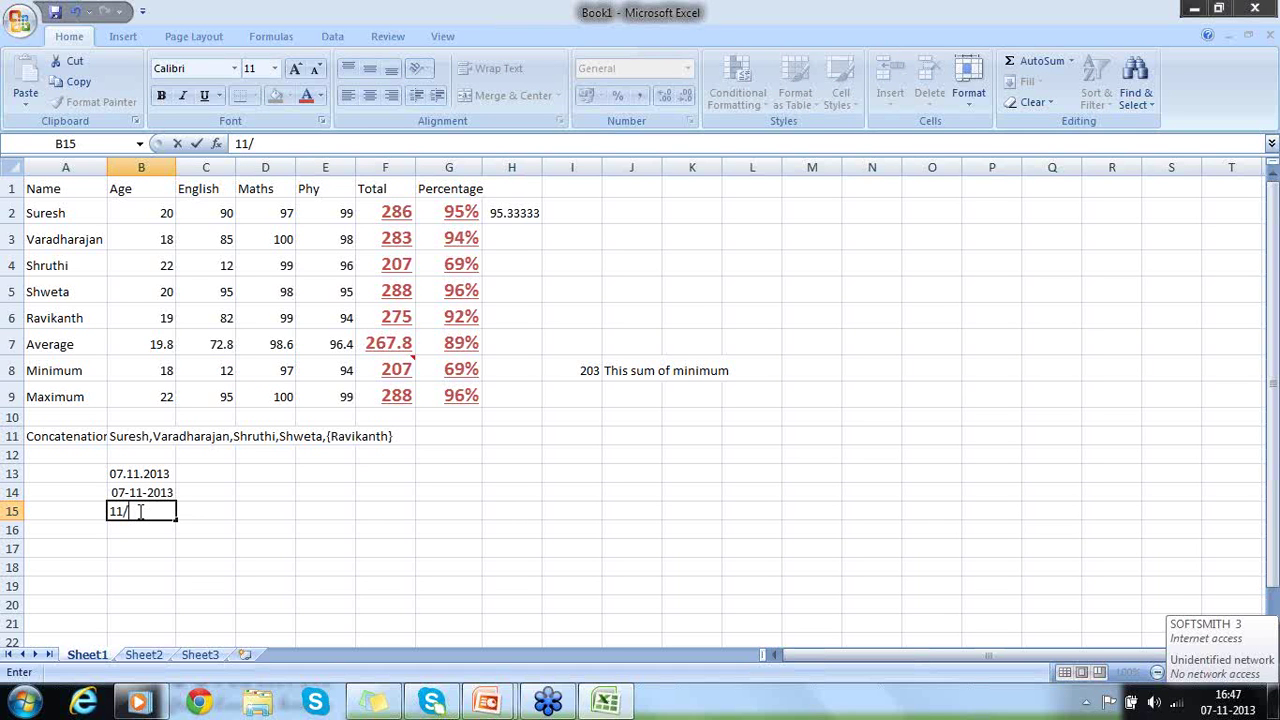
text(07/2013)
key(Return)
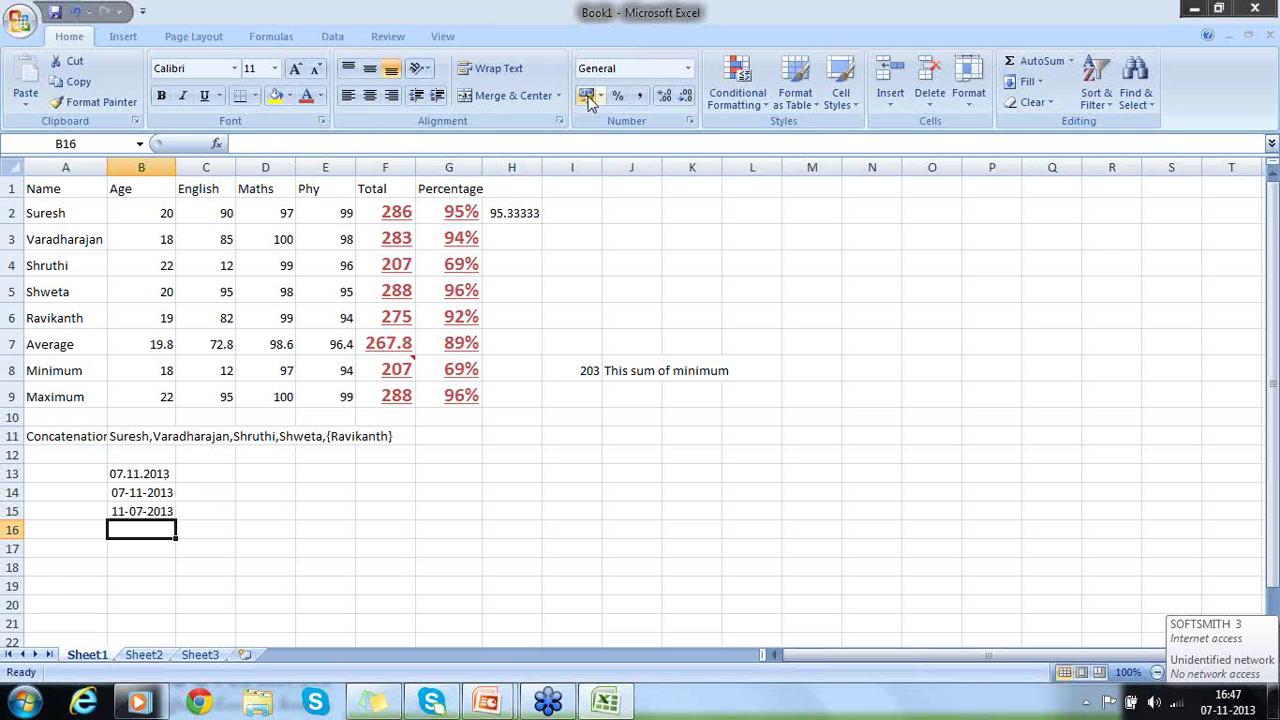
right_click(227, 482)
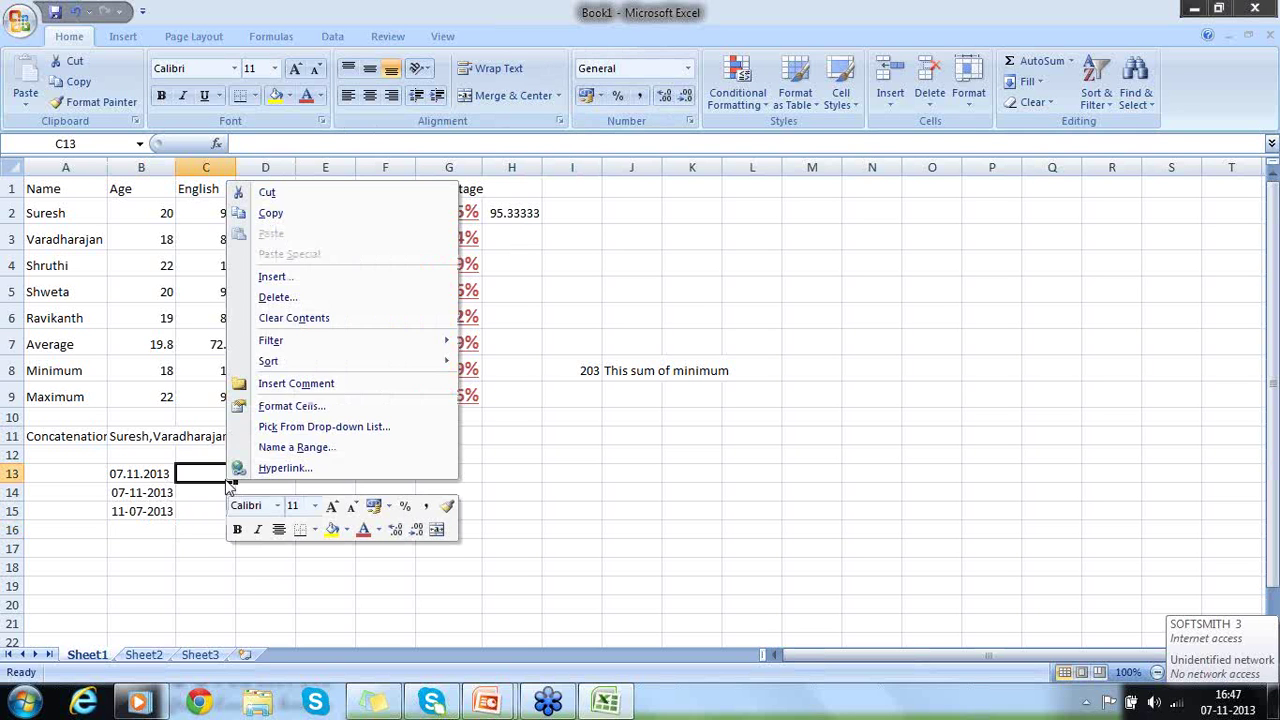
click(329, 407)
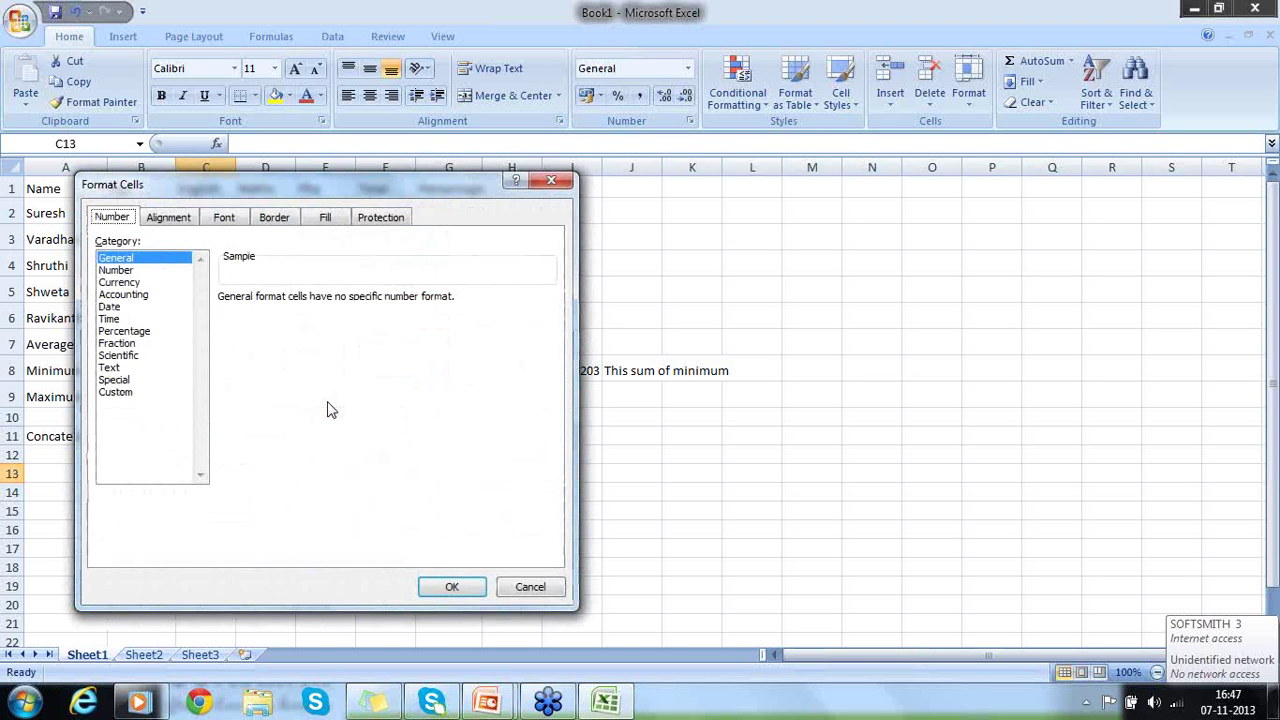
click(110, 307)
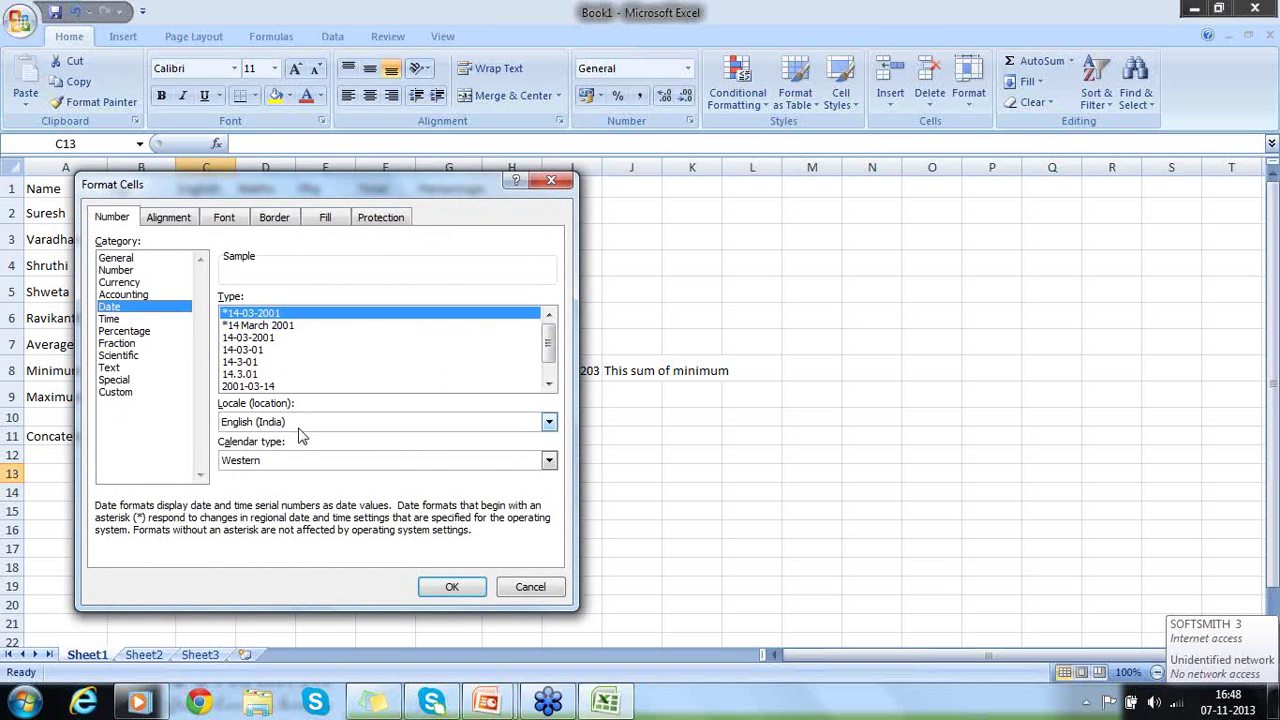
click(530, 588)
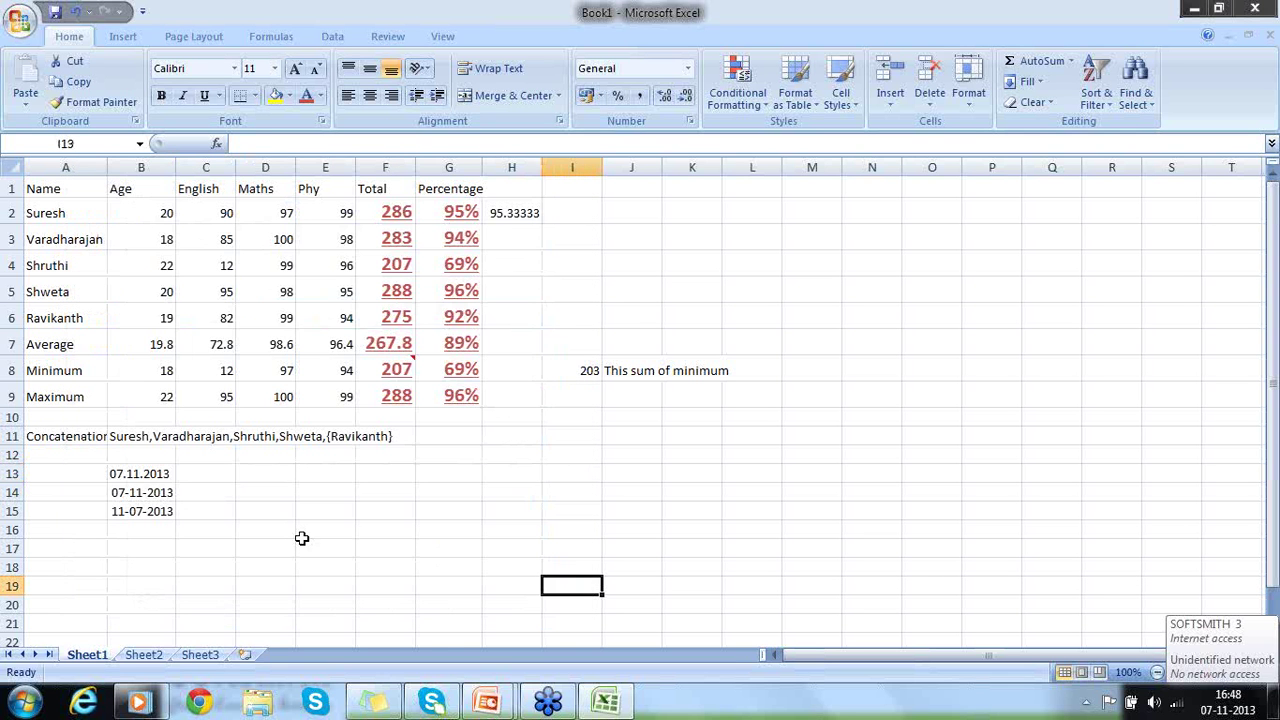
click(148, 478)
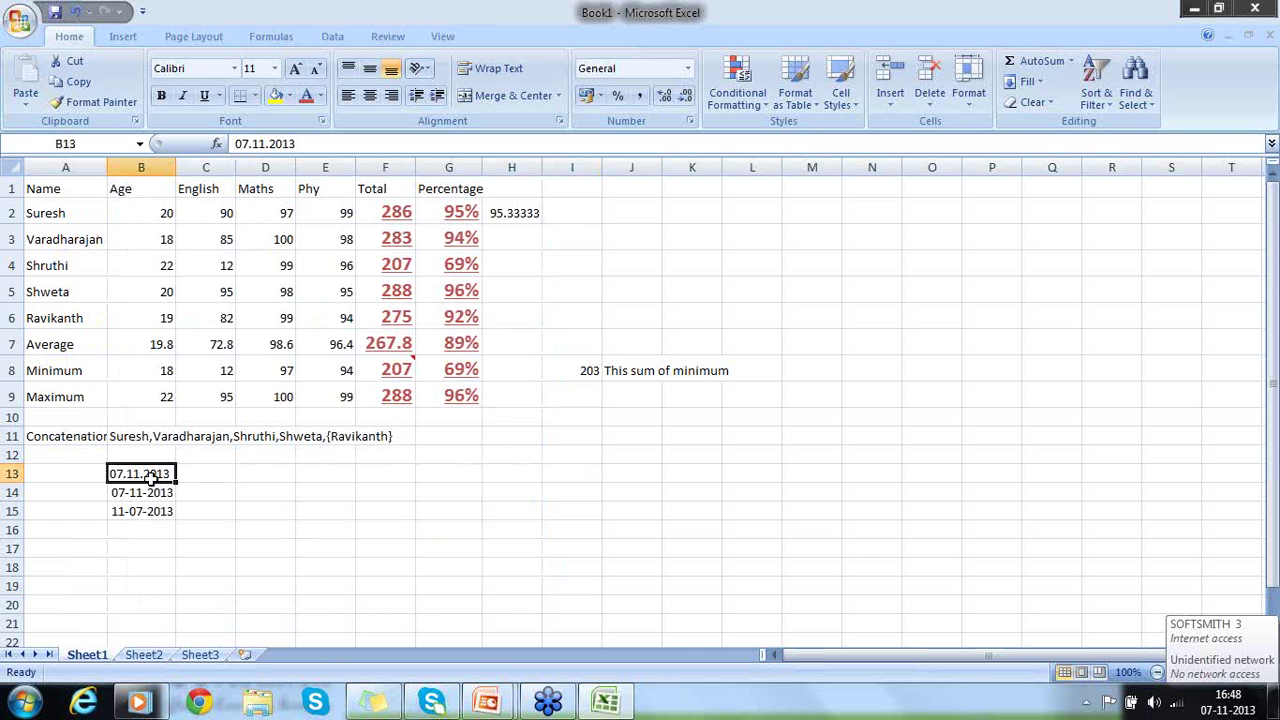
right_click(150, 480)
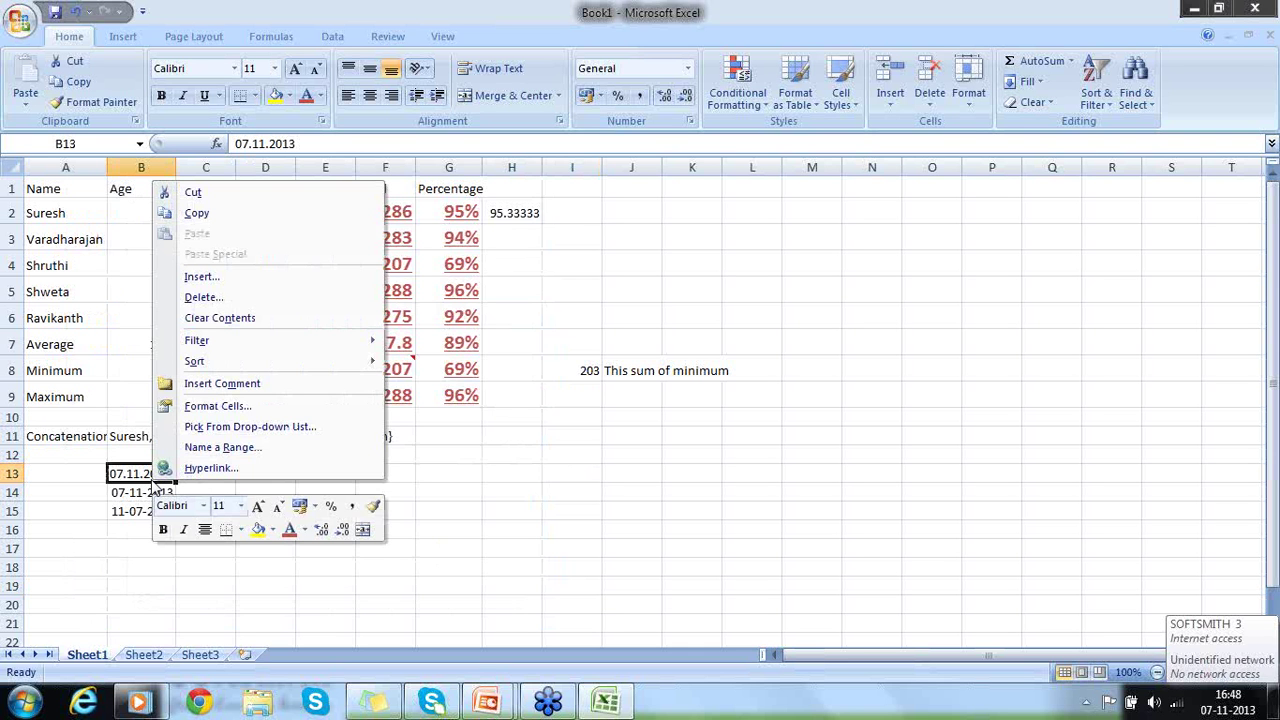
click(239, 414)
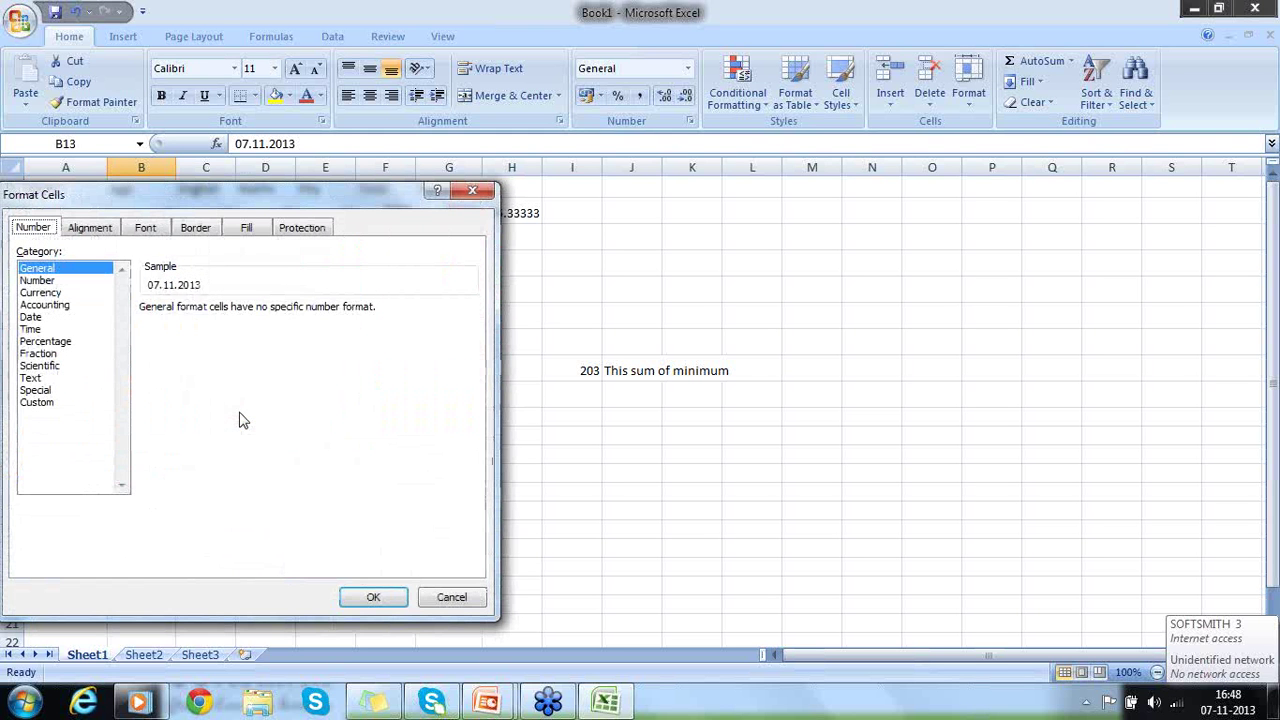
drag(322, 185, 407, 151)
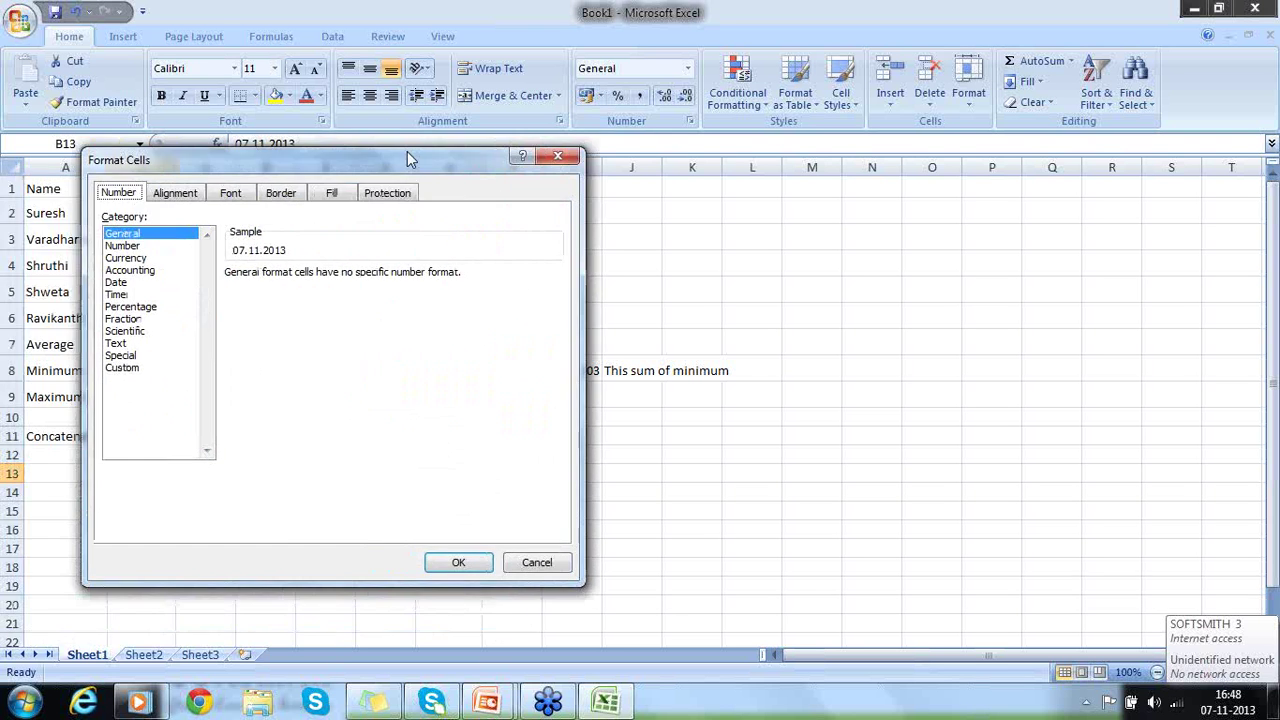
click(117, 285)
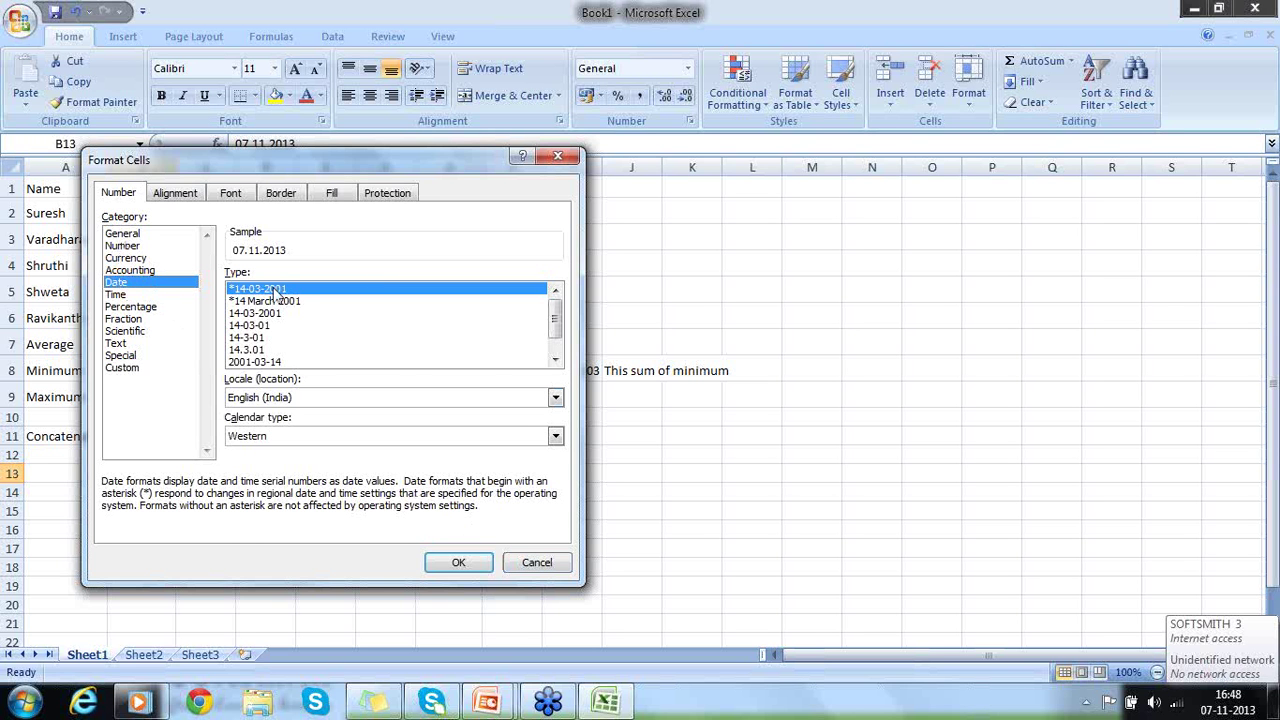
mouse_move(555, 326)
mouse_down()
mouse_move(557, 340)
mouse_move(556, 318)
mouse_up()
click(537, 562)
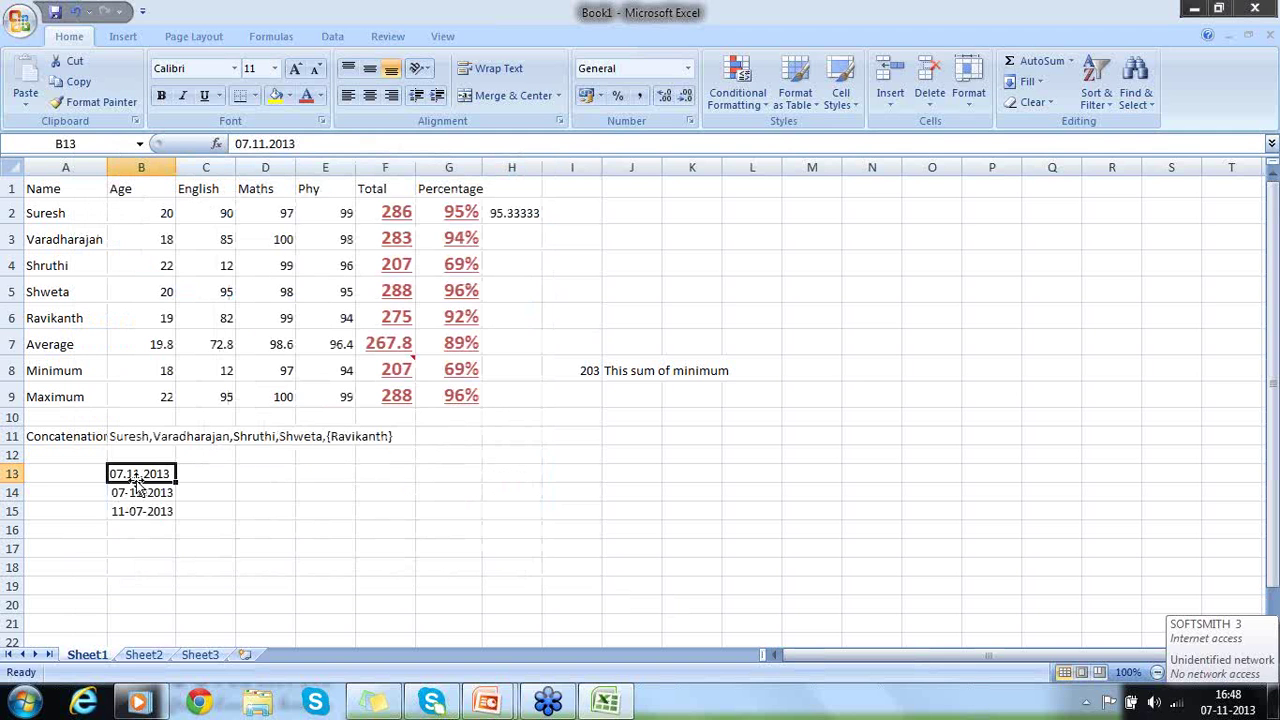
click(202, 474)
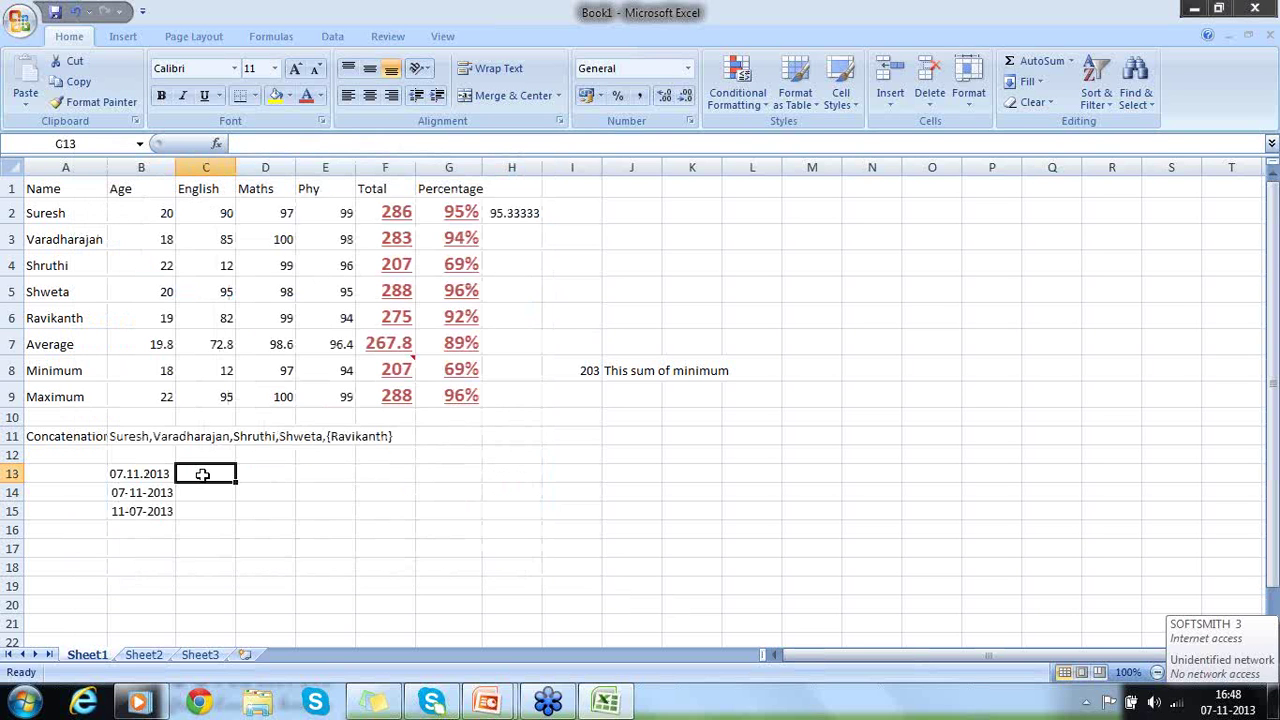
Enter the date 11.11.2013 in C13
key(Left)
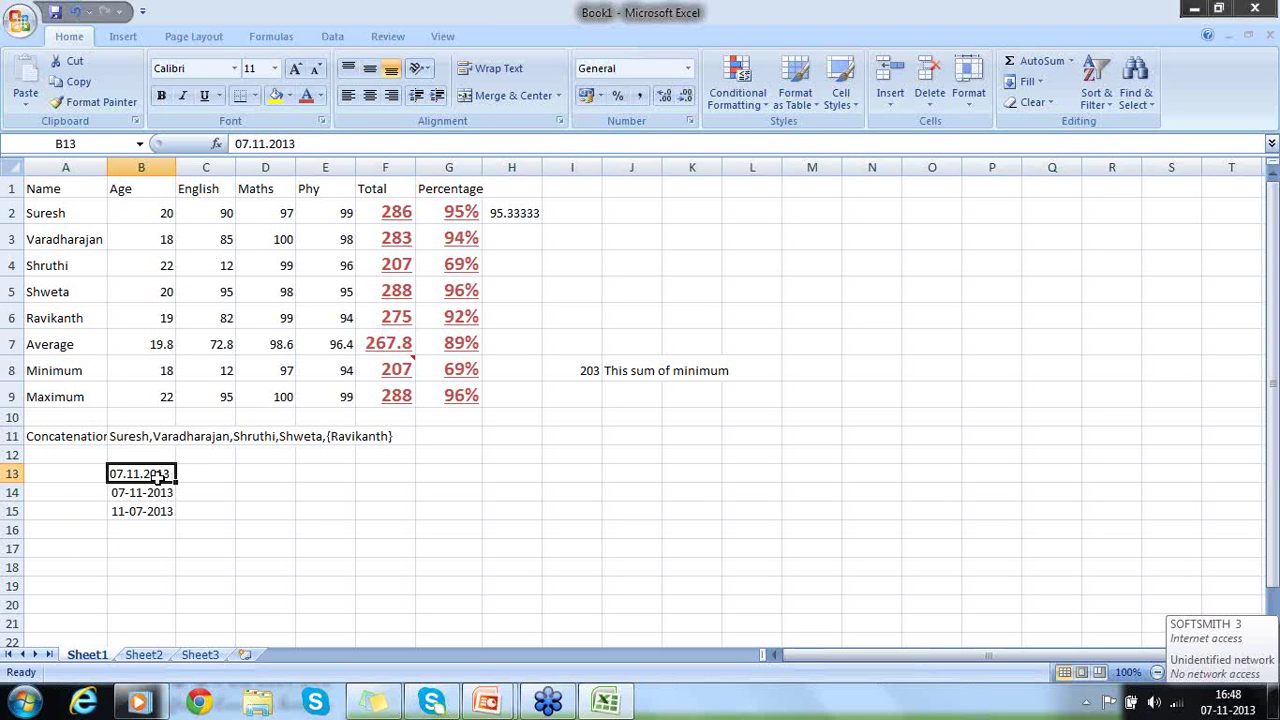
click(214, 473)
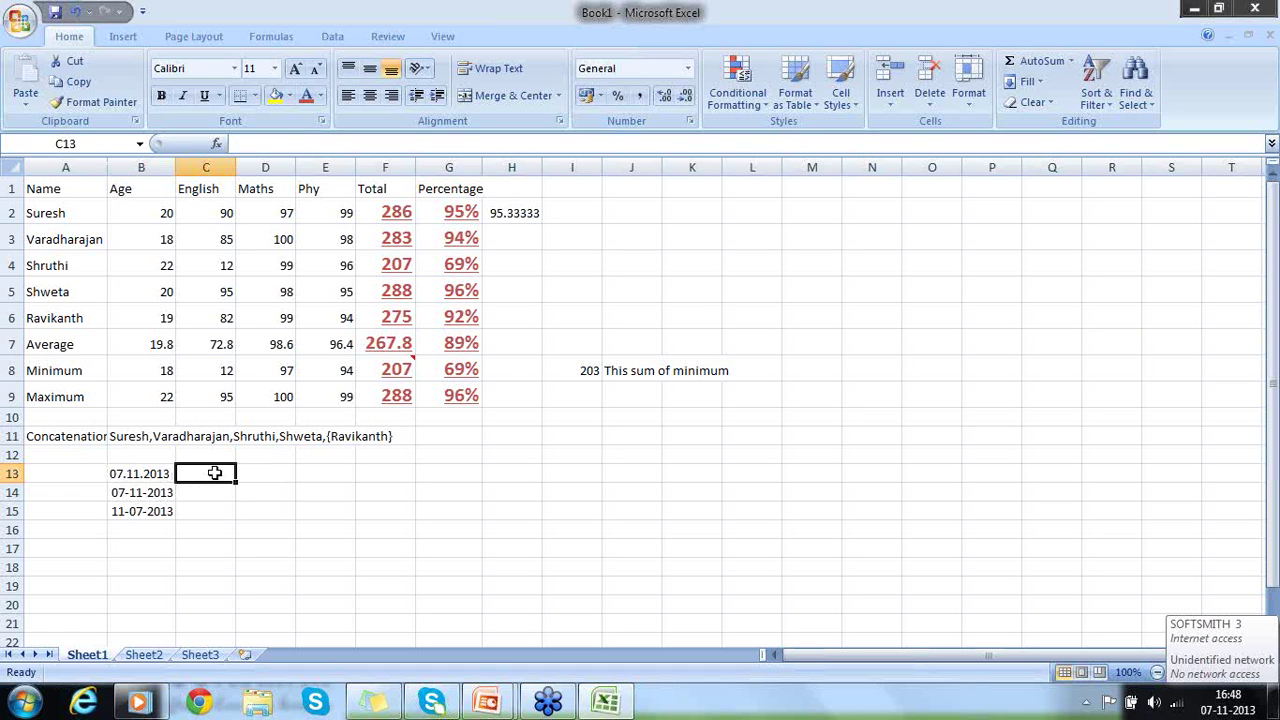
text(11)
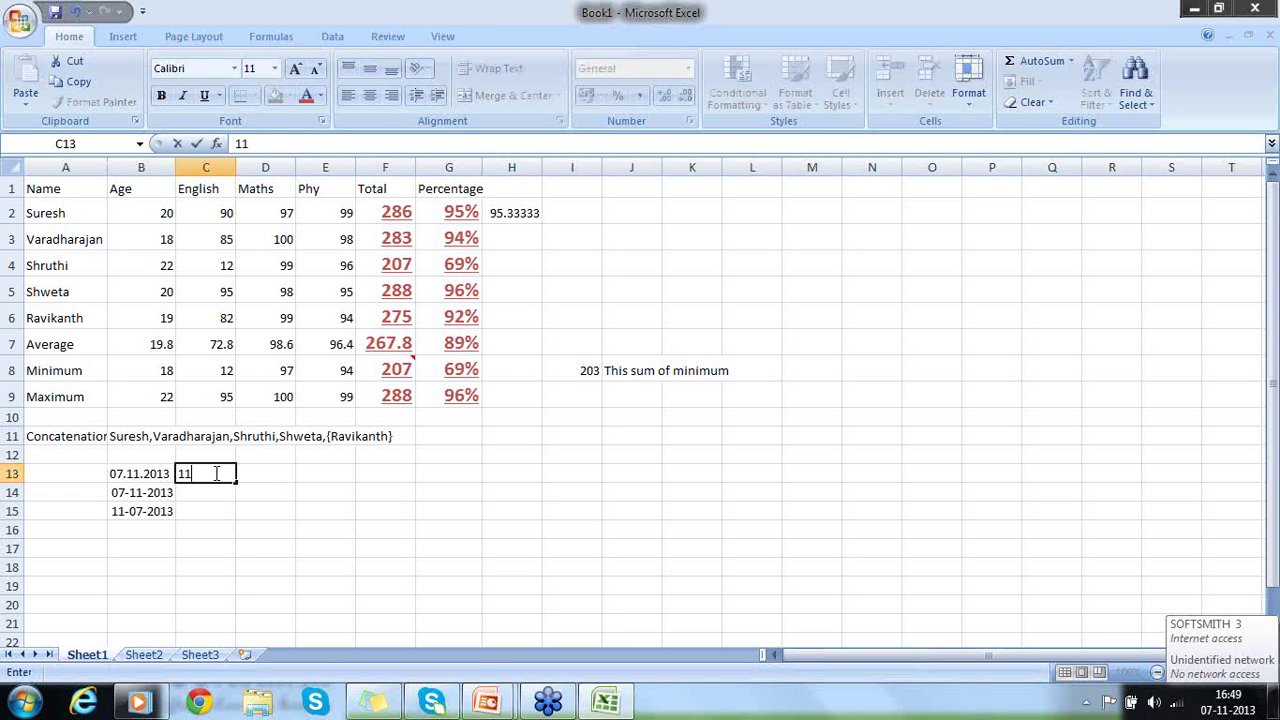
text(.11.2013)
key(Return)
Enter =C13-B13 in D13, which returns #VALUE!
click(214, 473)
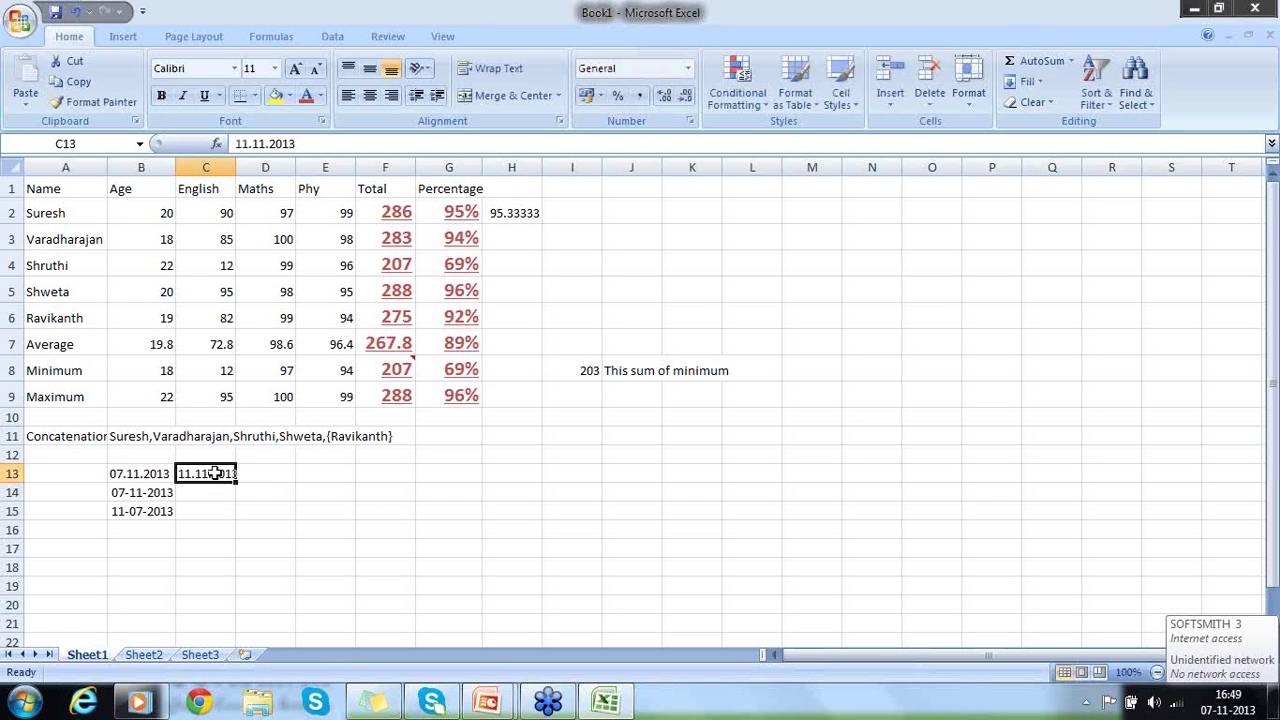
click(272, 473)
text(=)
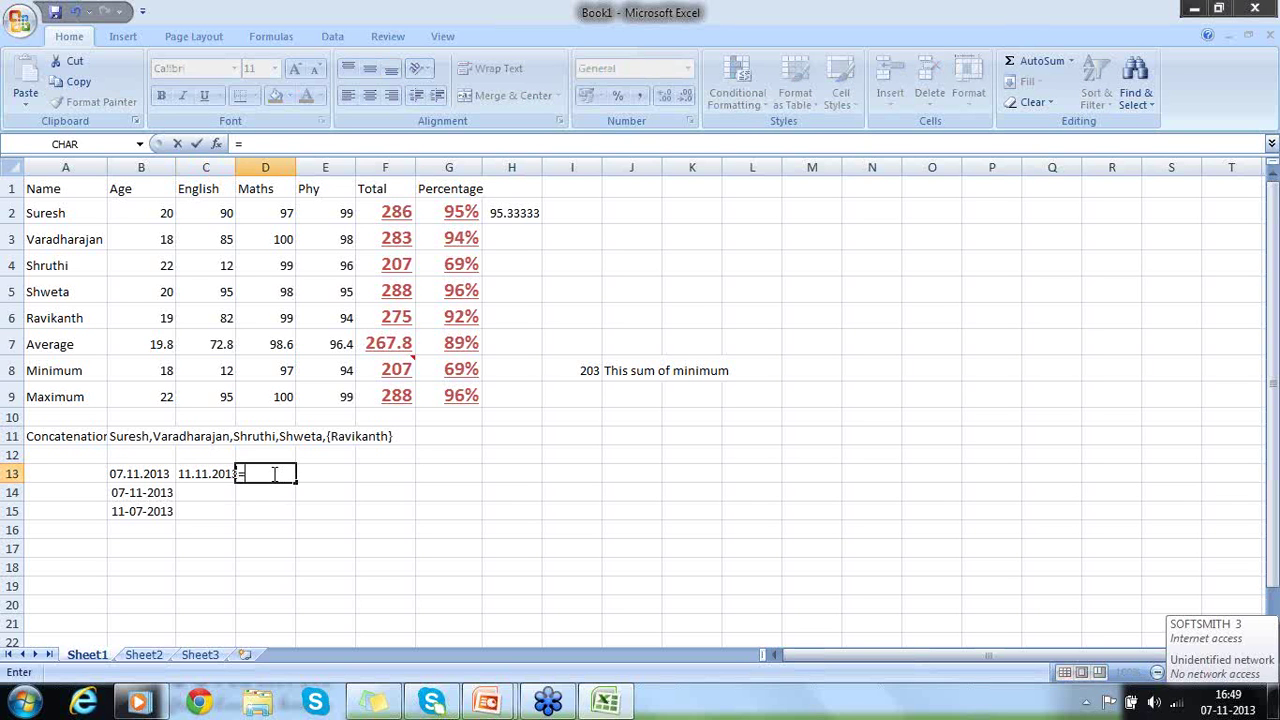
text(C13-B13)
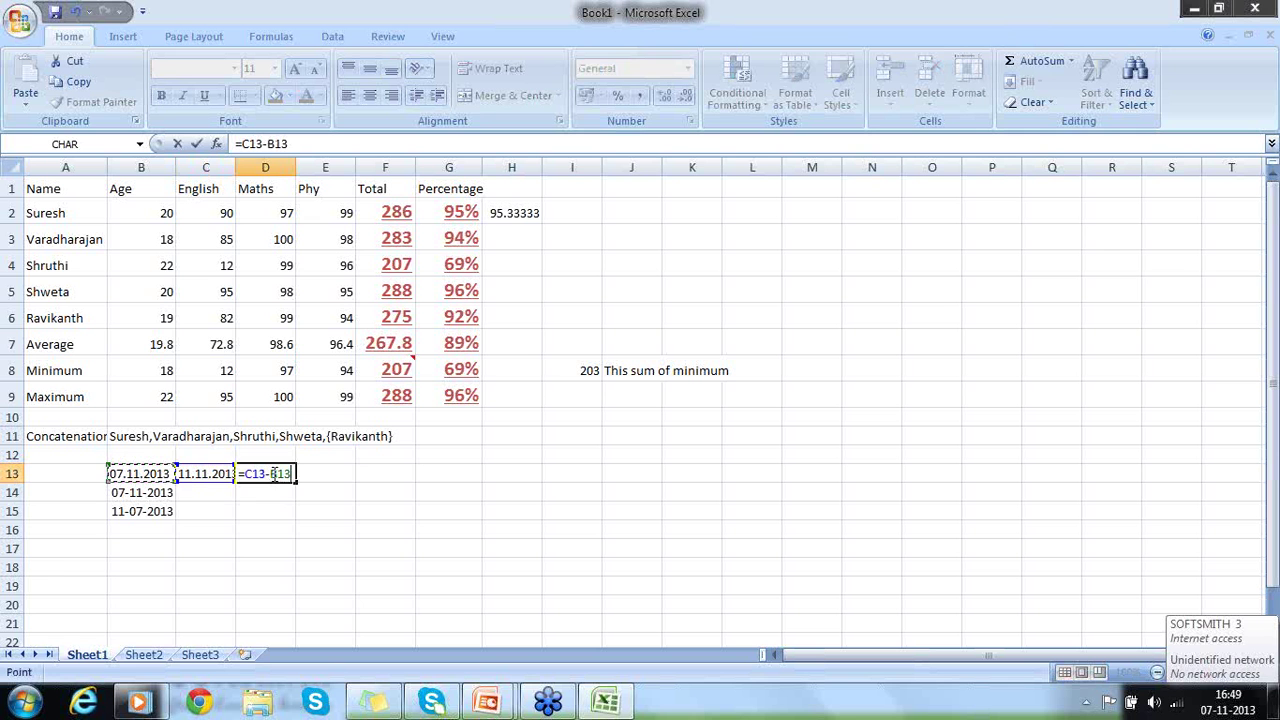
key(Return)
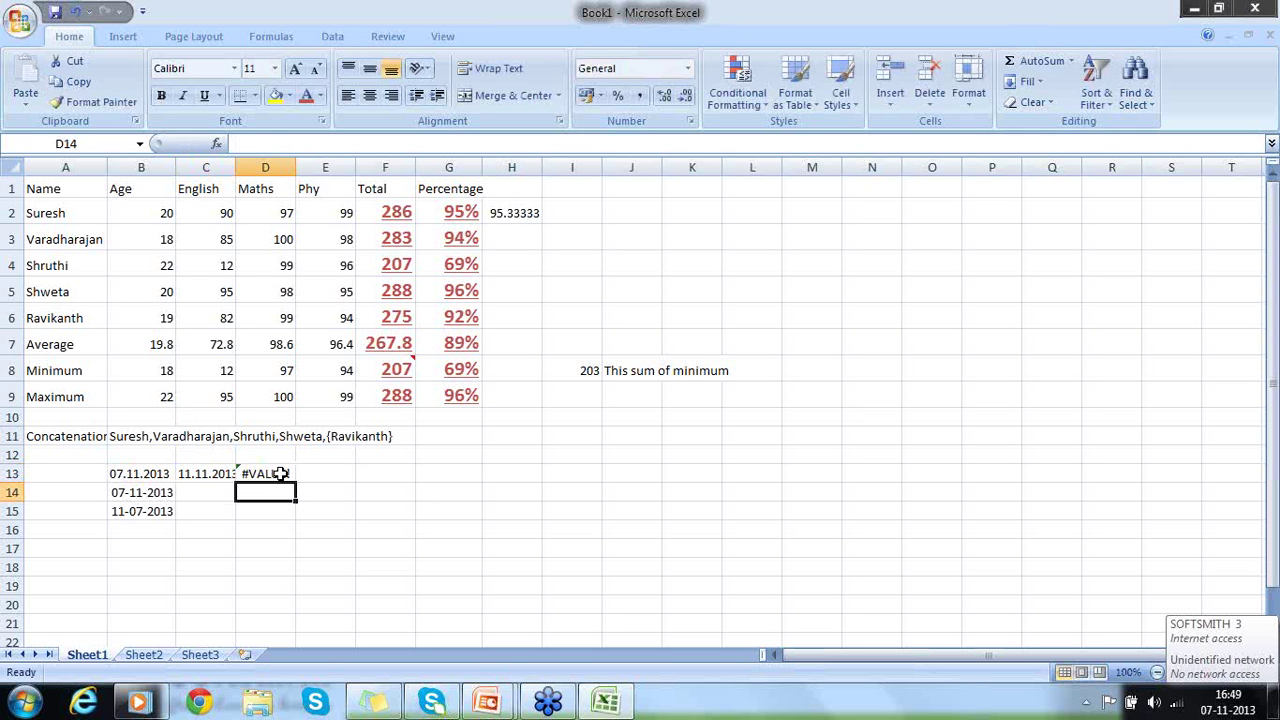
click(272, 473)
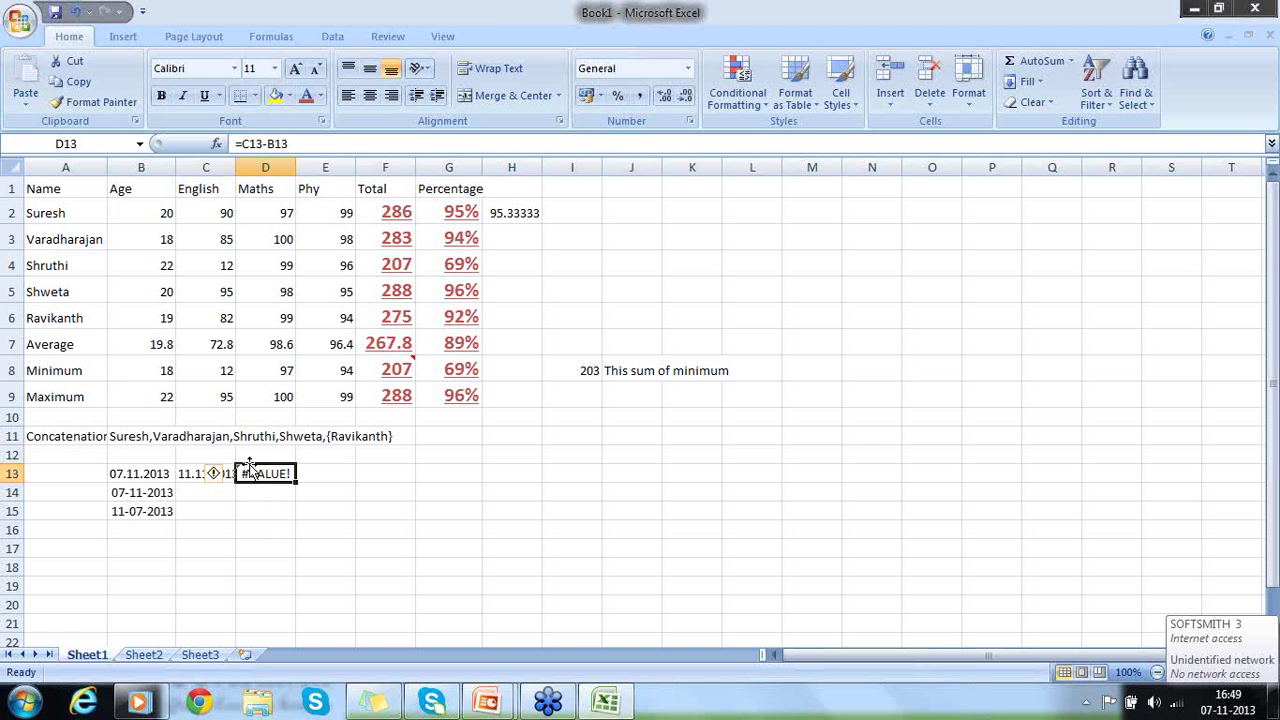
Enter the date 11-11-2013 in C14
click(205, 491)
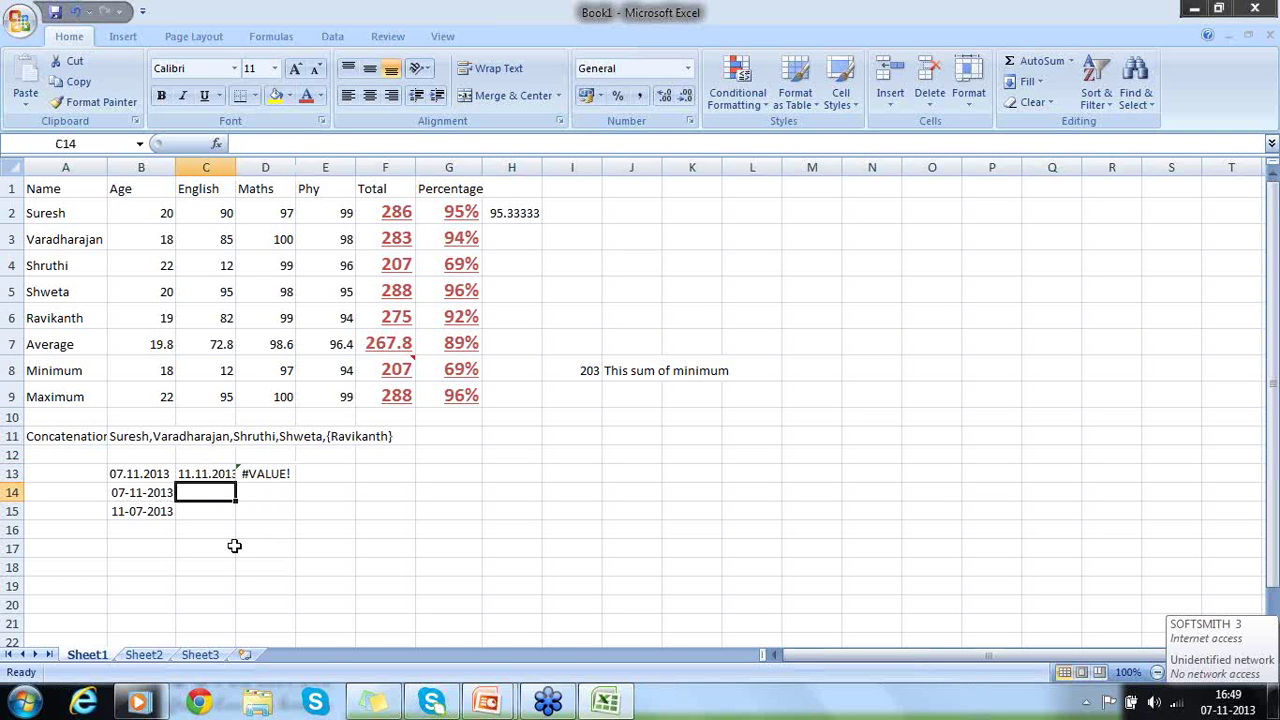
text(11-11)
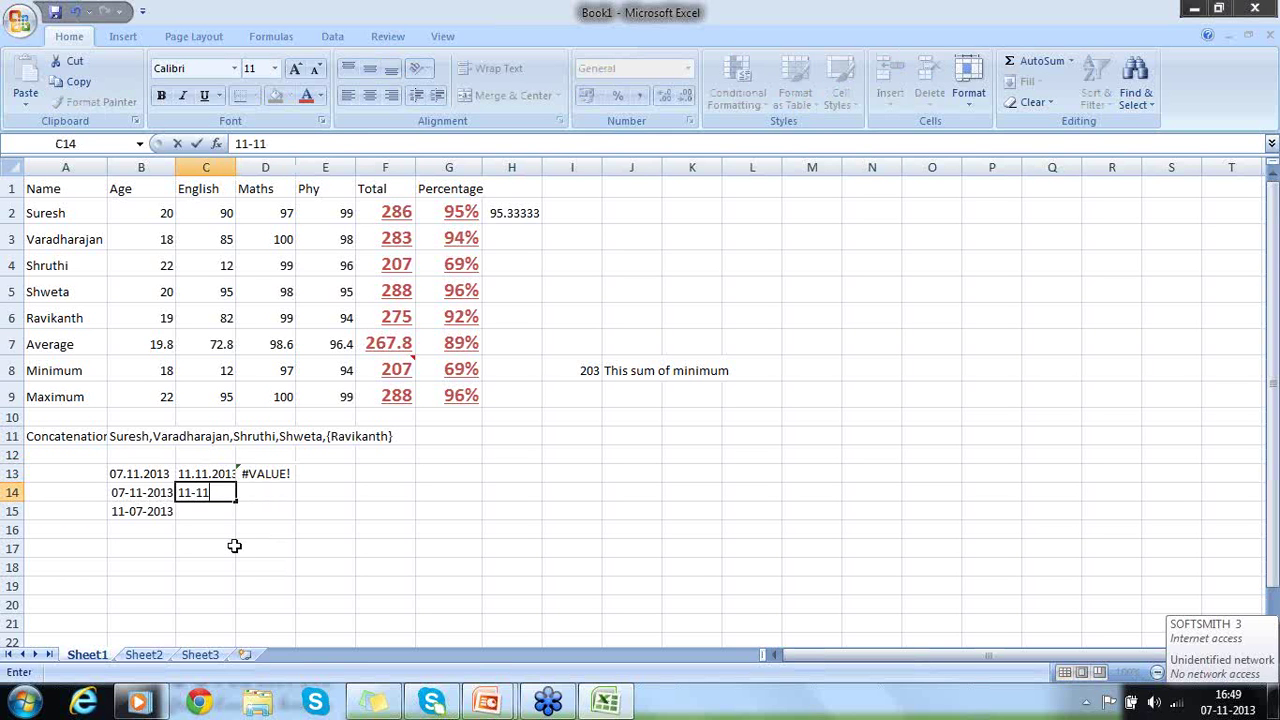
text(-2013)
key(Return)
Copy D13's difference formula into D14, giving 4, then select B13:C13
key(Up)
key(Right)
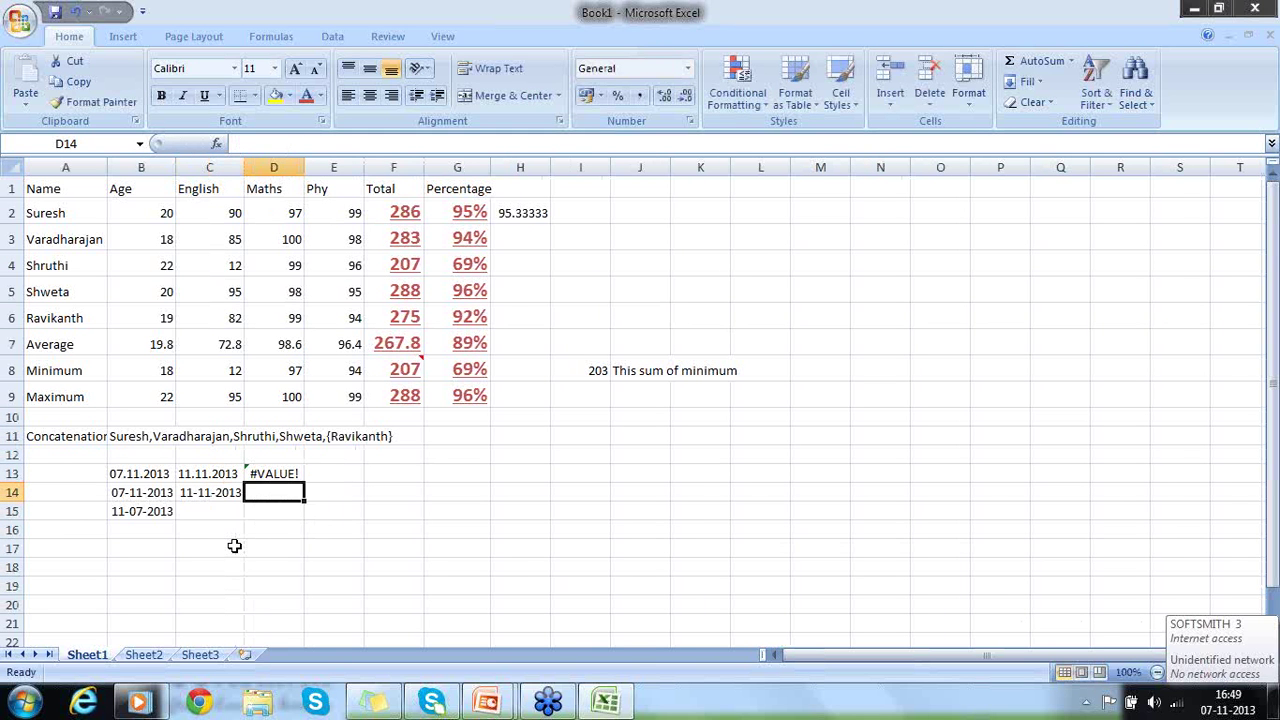
key(Up)
key(ctrl+c)
key(Down)
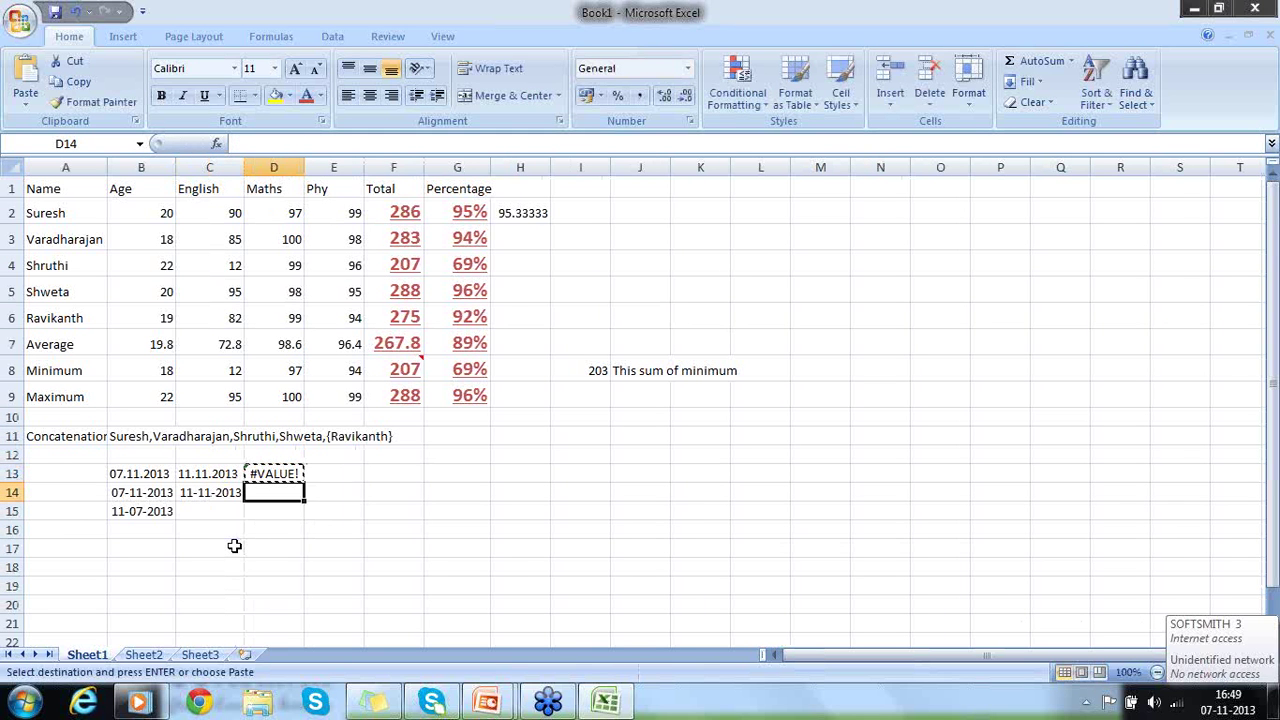
key(ctrl+v)
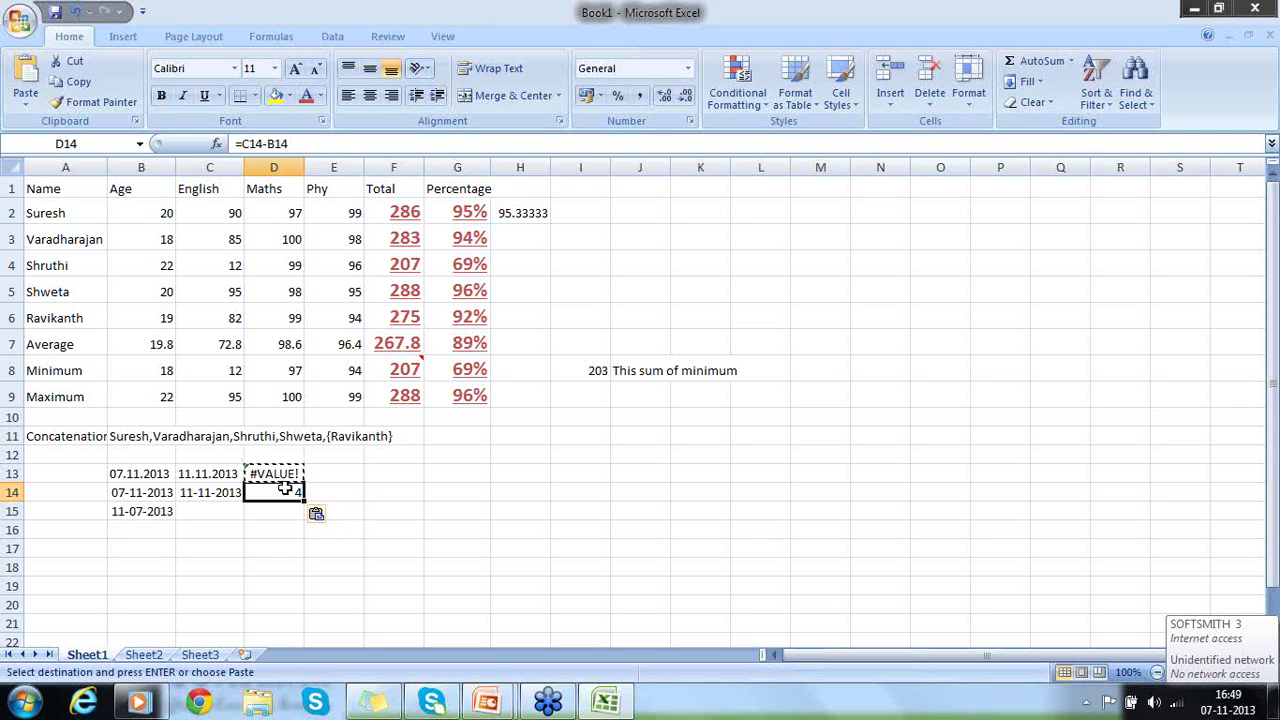
click(132, 474)
drag(132, 474, 207, 474)
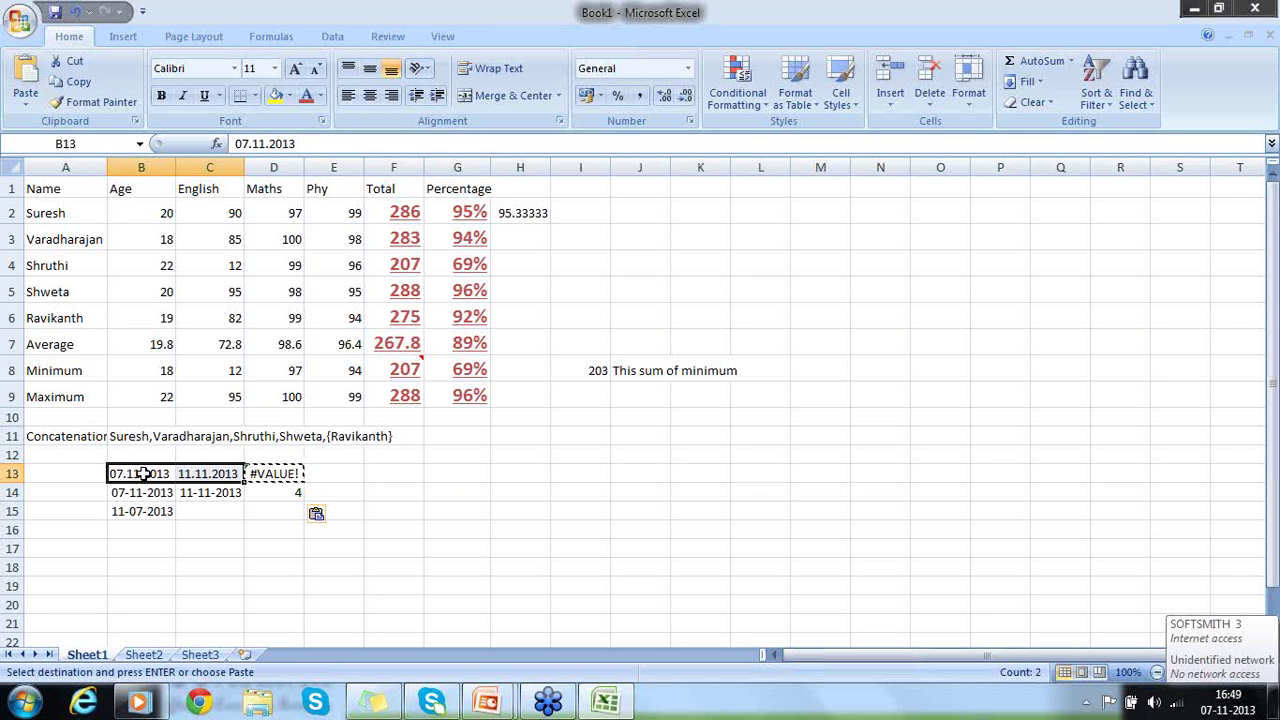
Enter 07-2013 in B16, which Excel stores as Jul-13
click(121, 526)
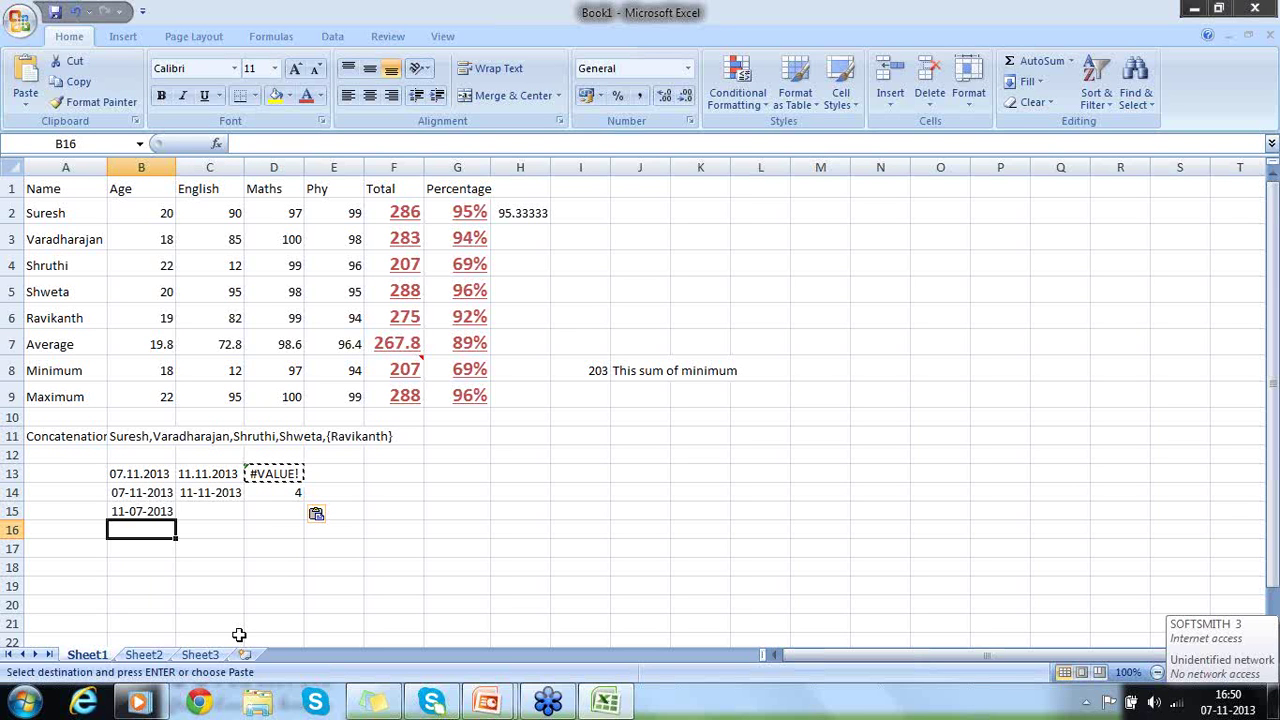
text(0)
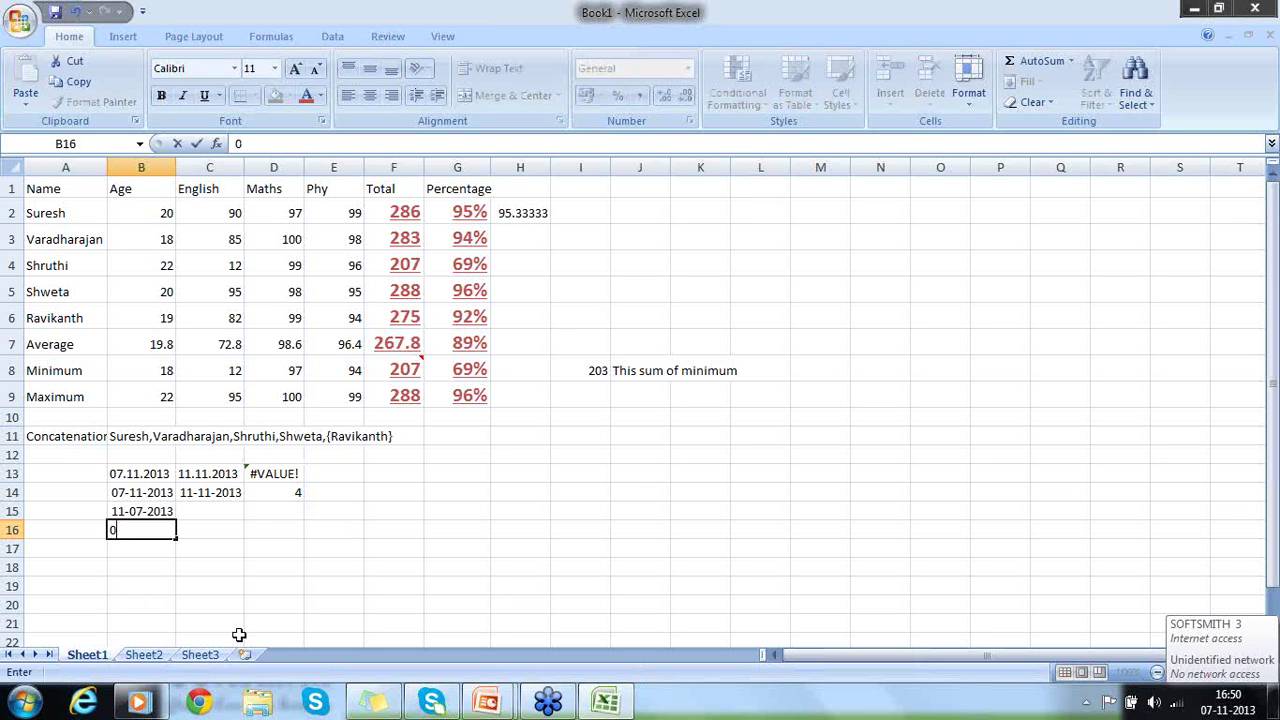
key(BackSpace)
text(07-2013)
key(Return)
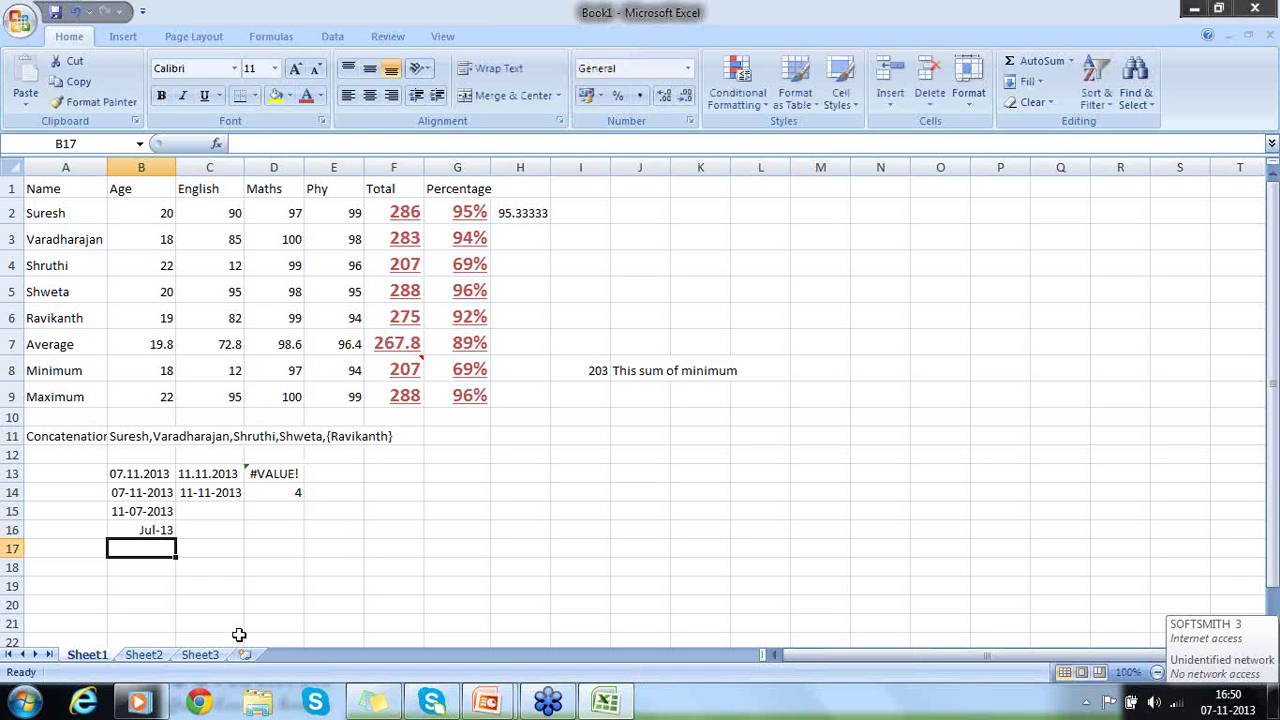
click(146, 529)
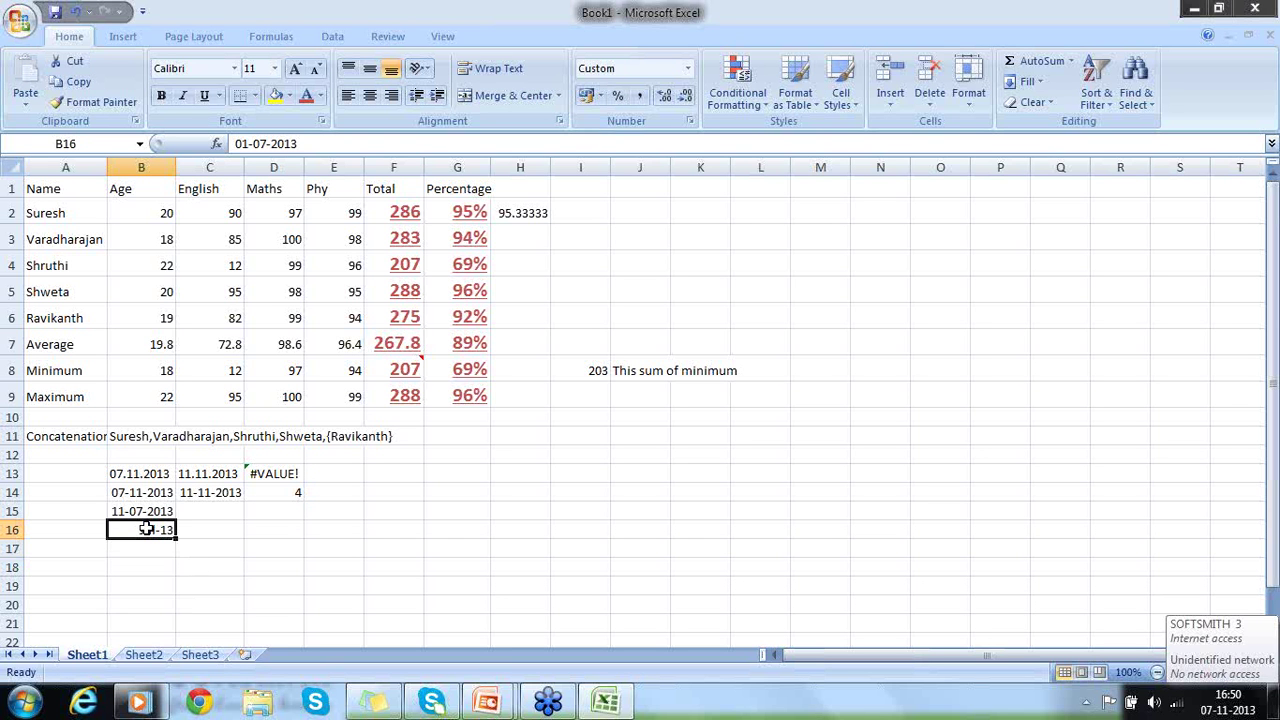
Enter 23-13 in B17, then revisit D13's #VALUE! formula
click(142, 550)
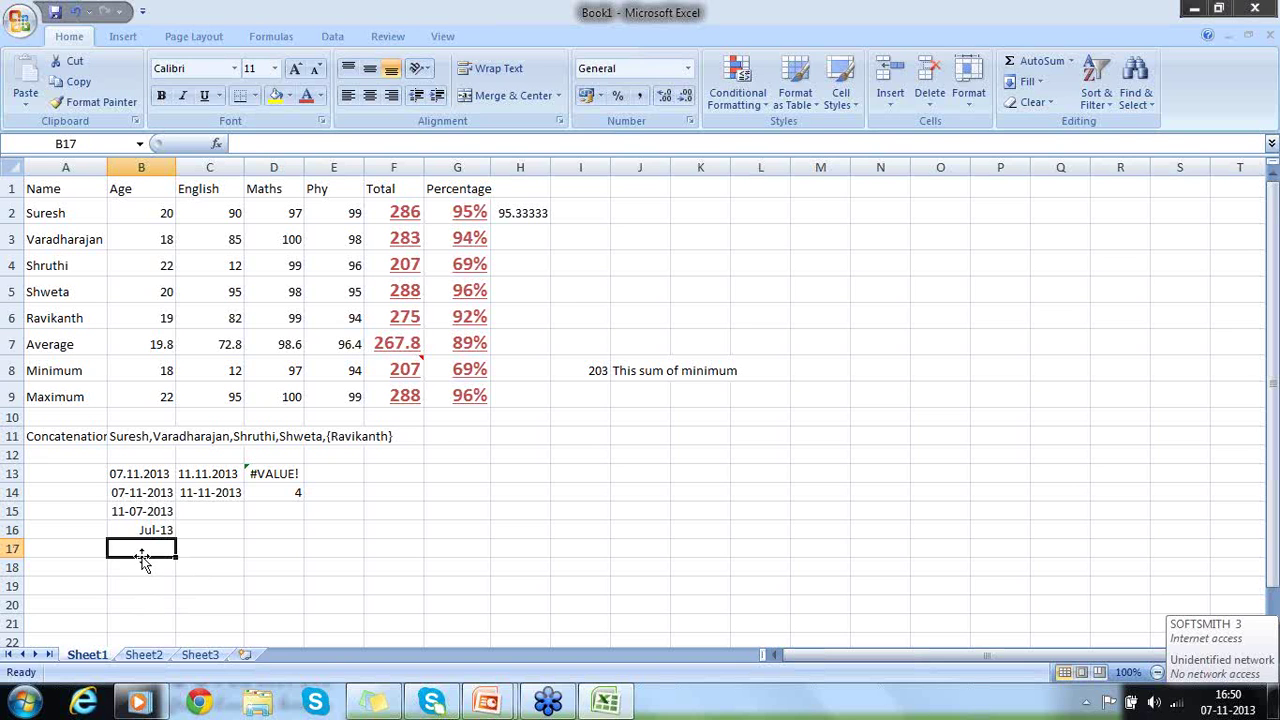
text(23-13)
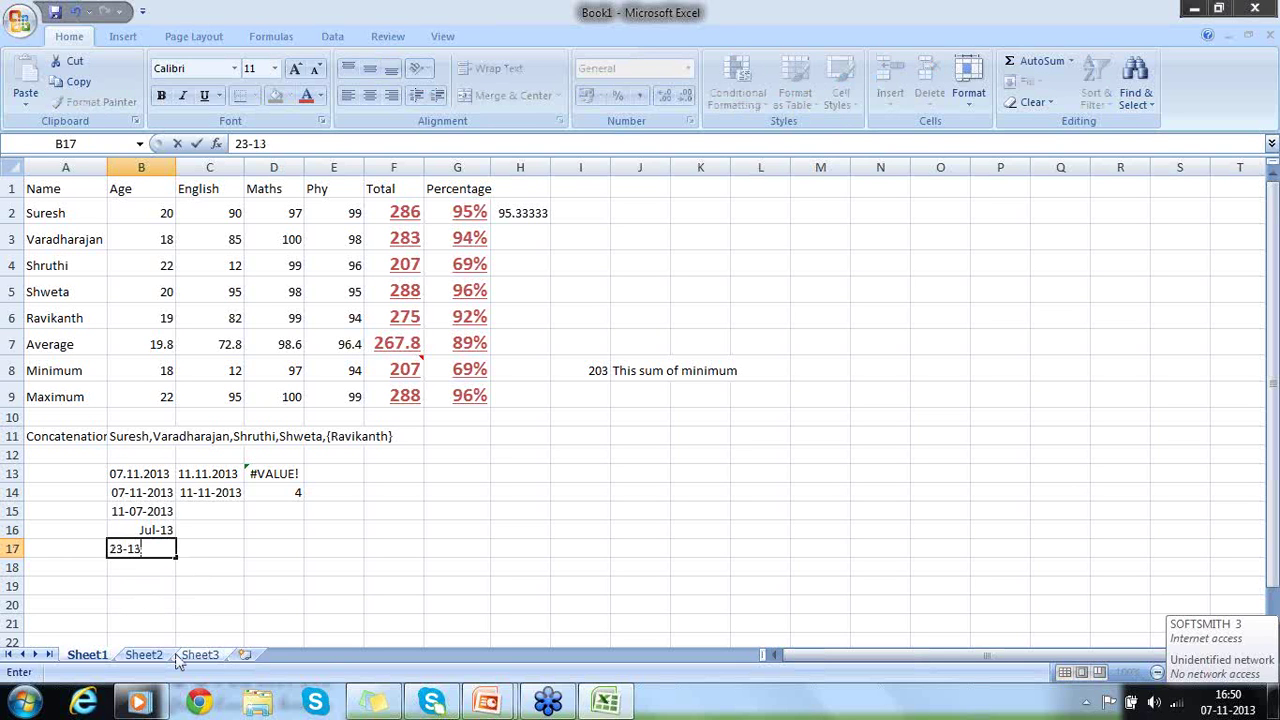
key(Return)
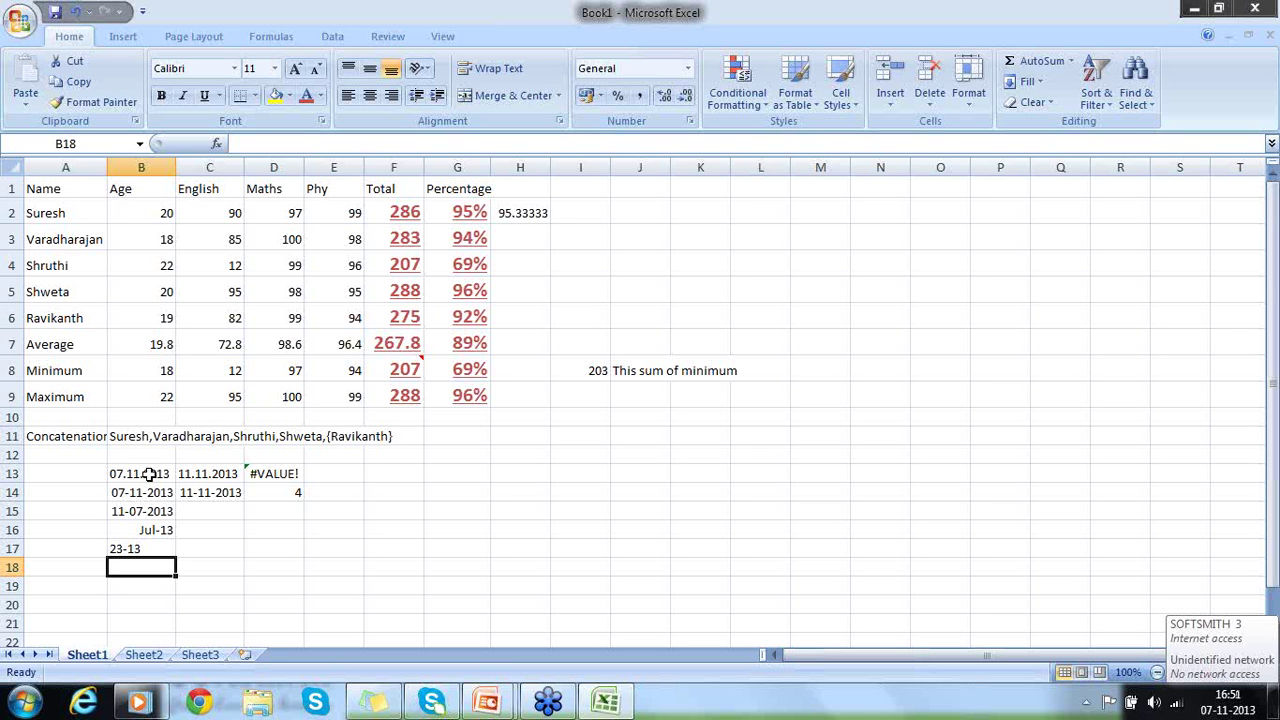
click(287, 473)
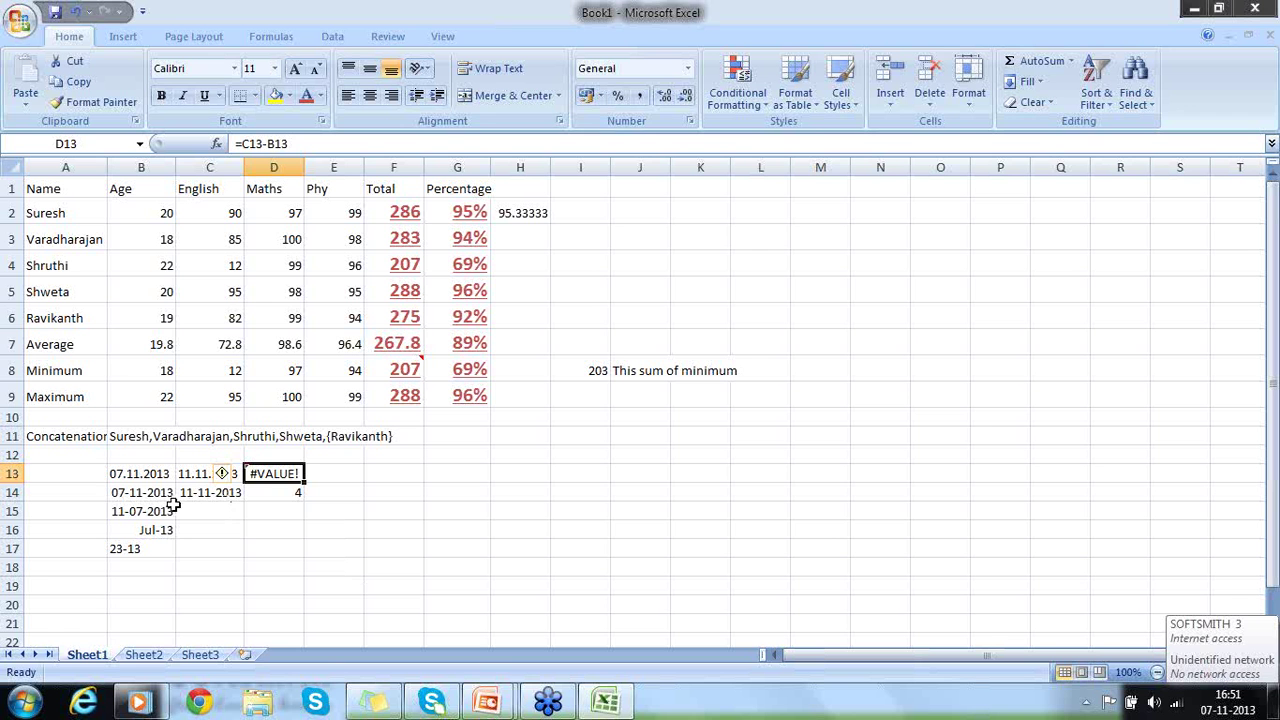
Apply the Custom number format dd-mmm-yy to C16 through Format Cells
click(234, 526)
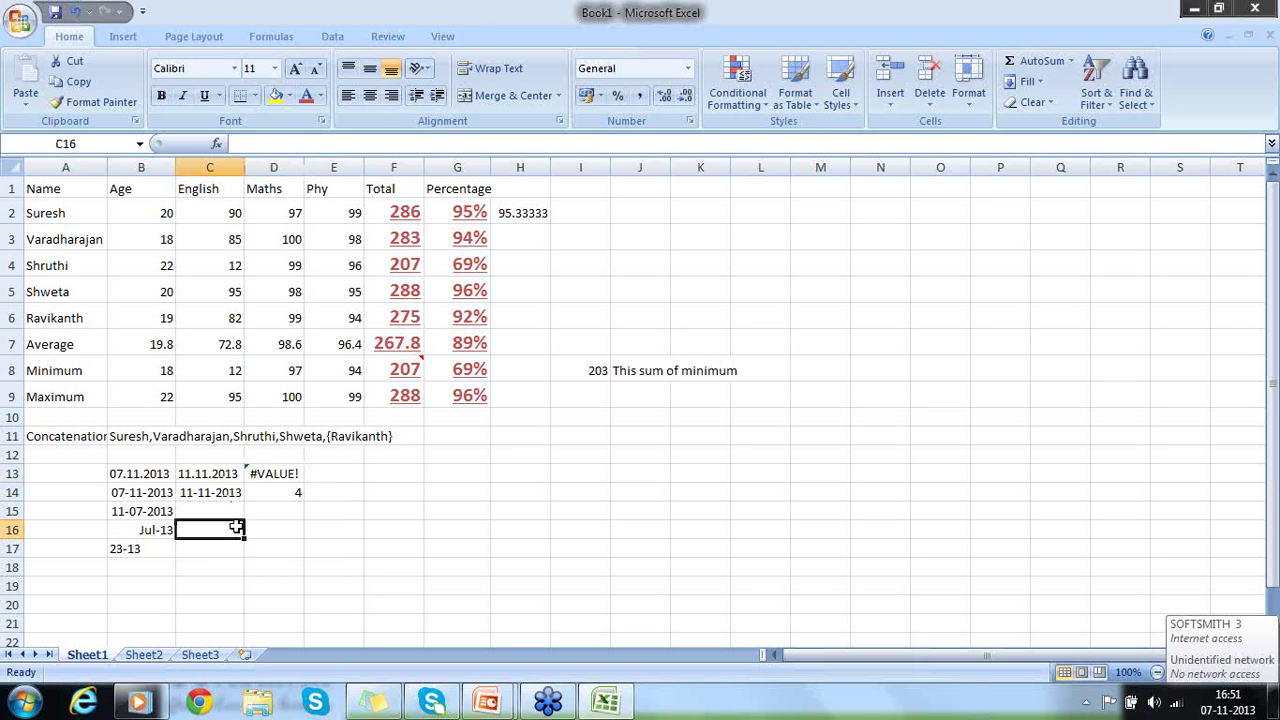
right_click(240, 532)
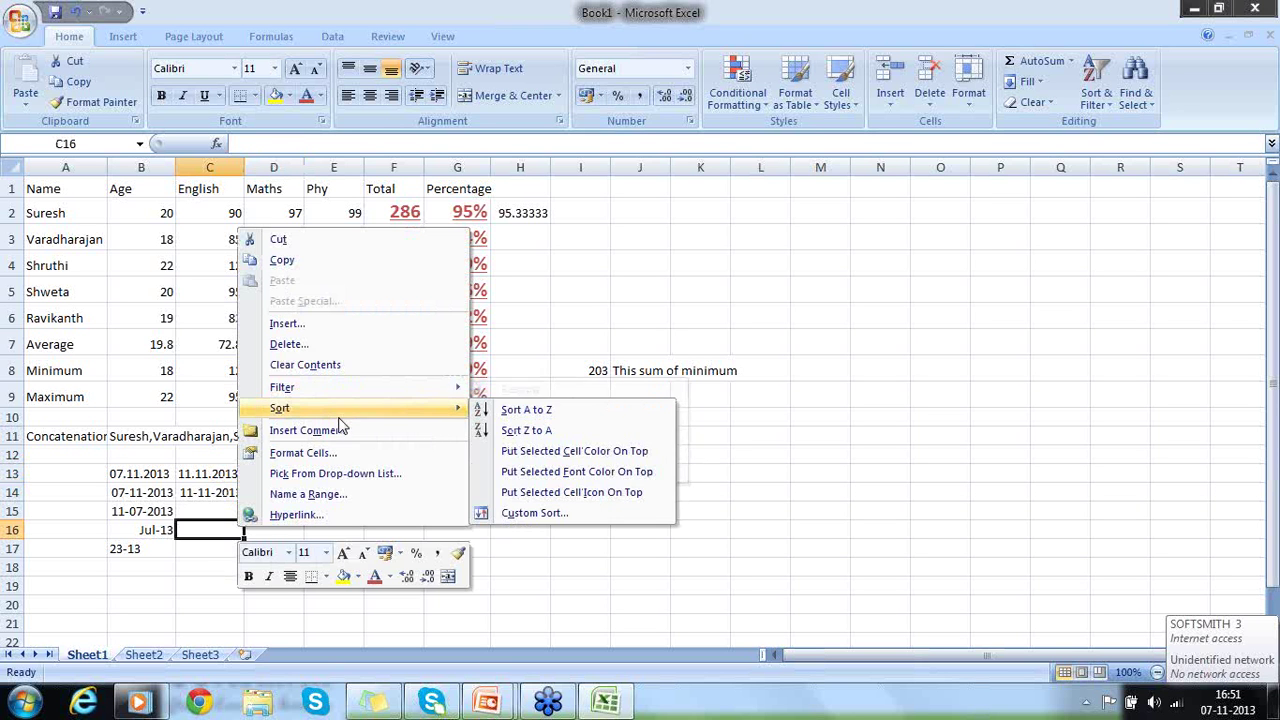
click(338, 453)
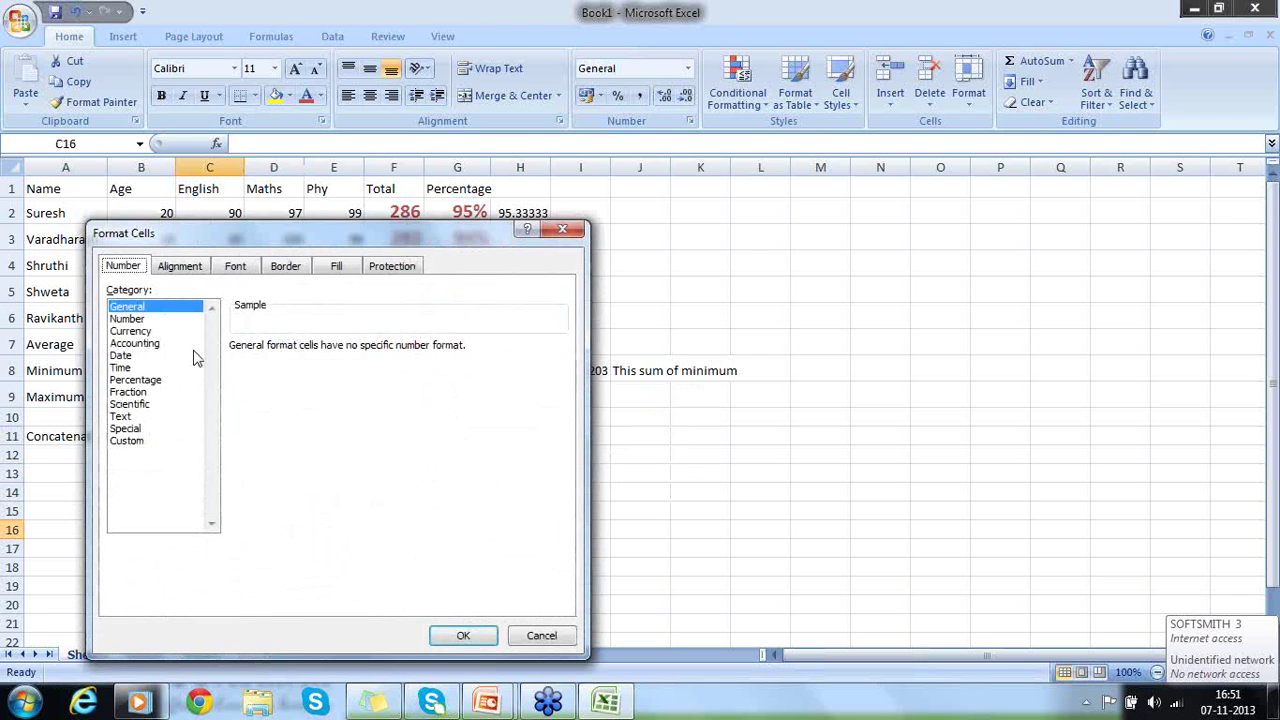
click(124, 357)
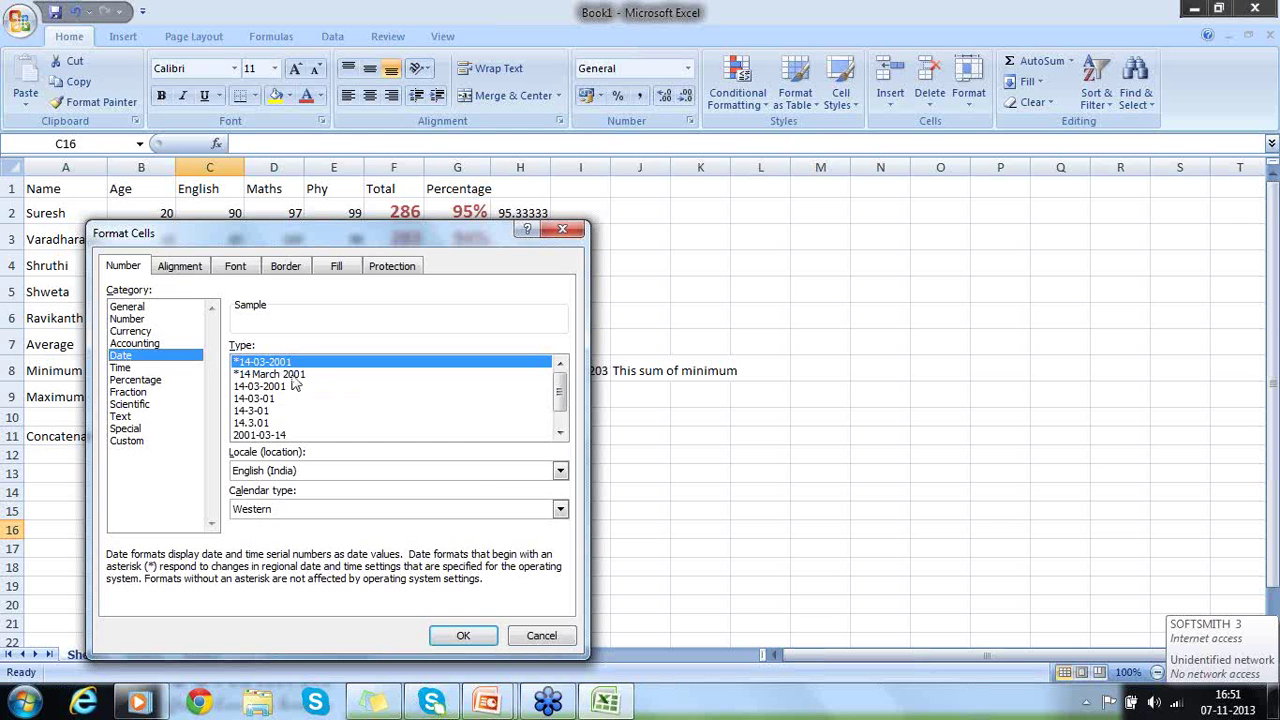
click(127, 441)
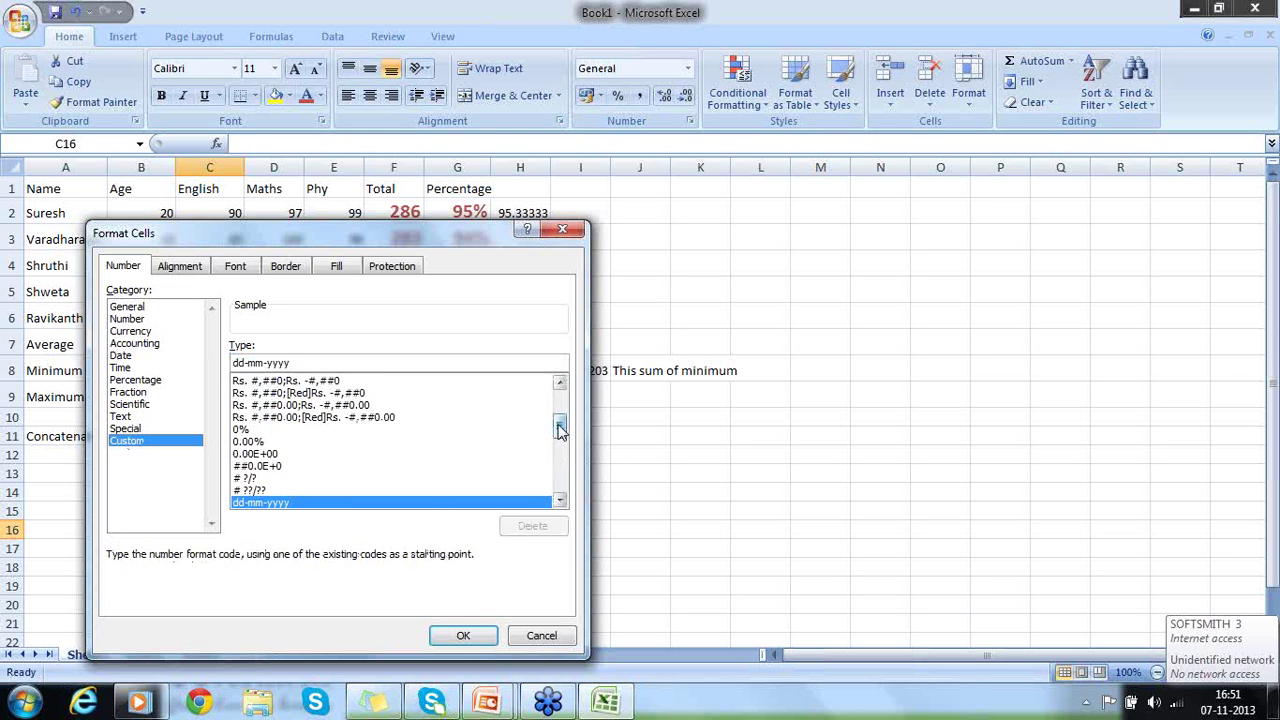
mouse_move(562, 426)
mouse_down()
mouse_move(559, 400)
mouse_move(558, 450)
mouse_up()
click(252, 419)
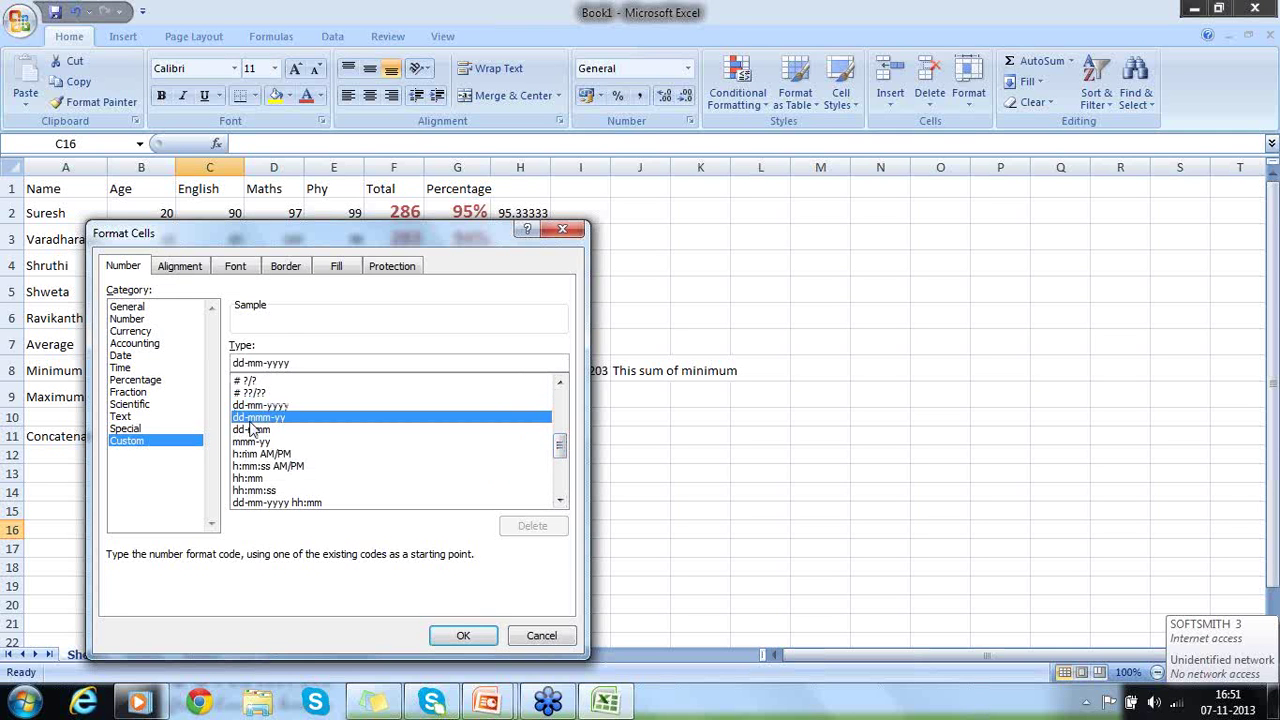
click(466, 637)
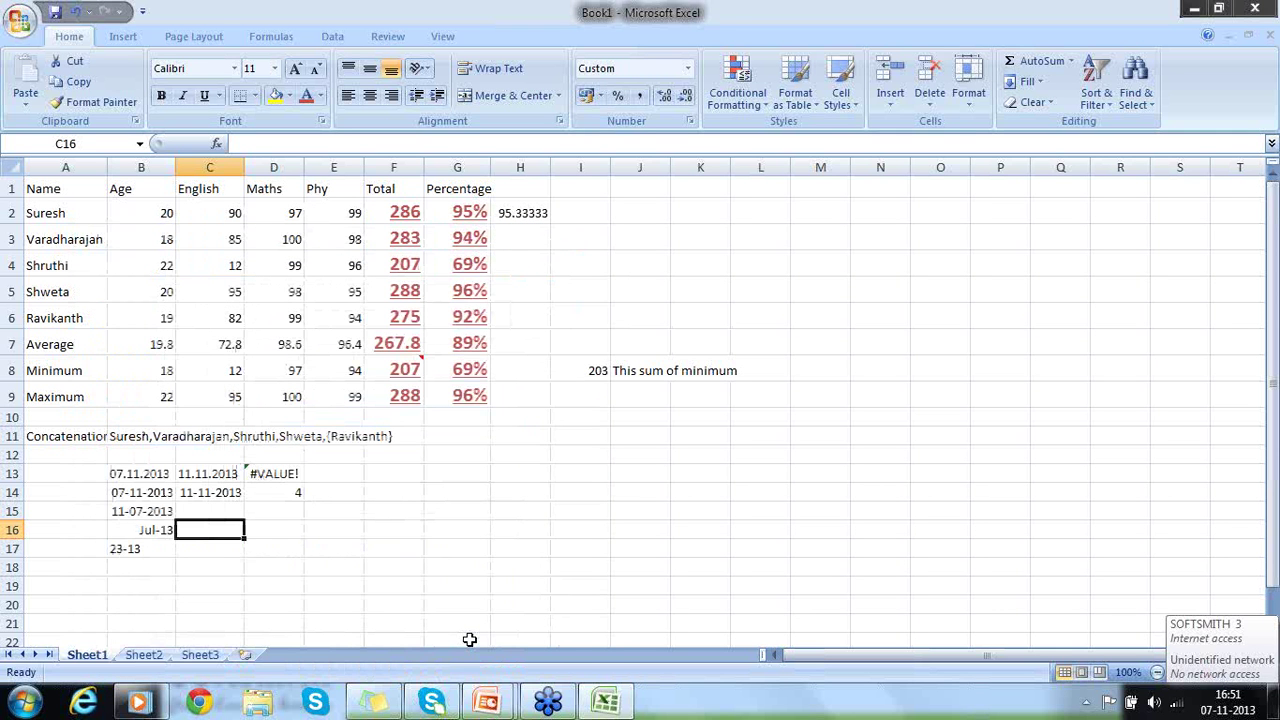
Enter 10-Jan-2013 in C16 and =C14-C16 in D16, returning 305
text(10-Ja)
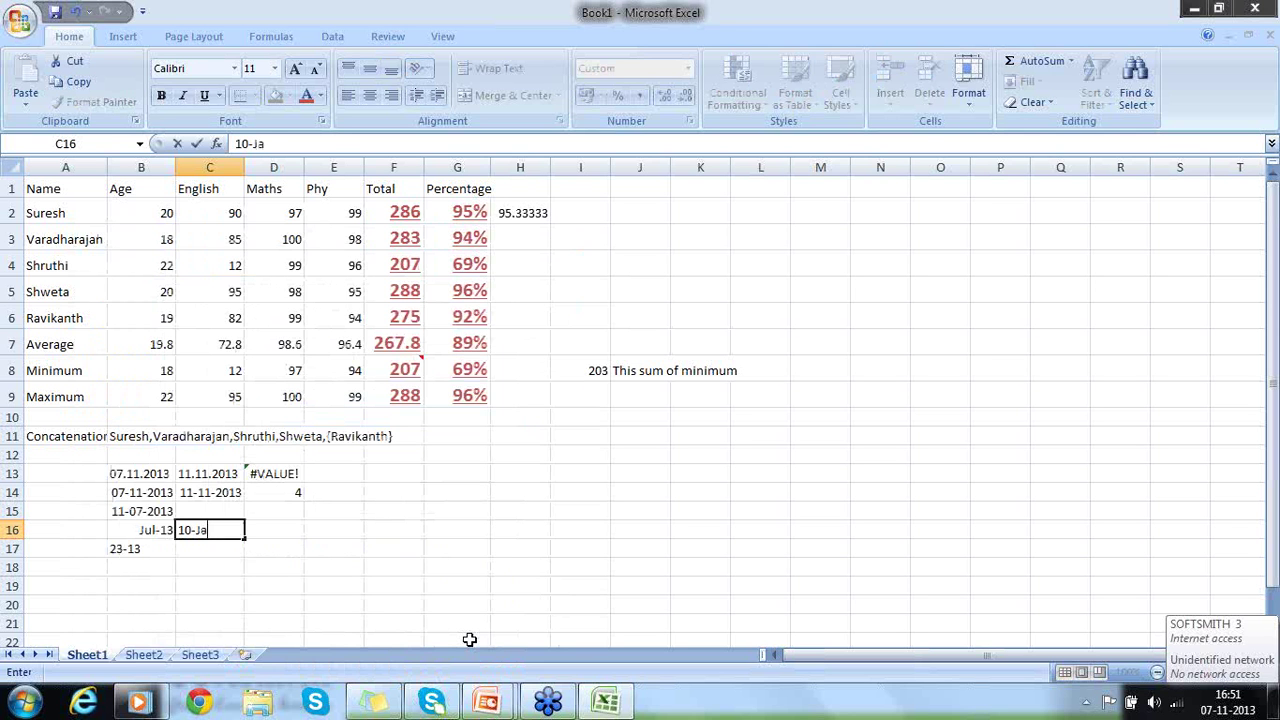
text(n-2013)
key(Return)
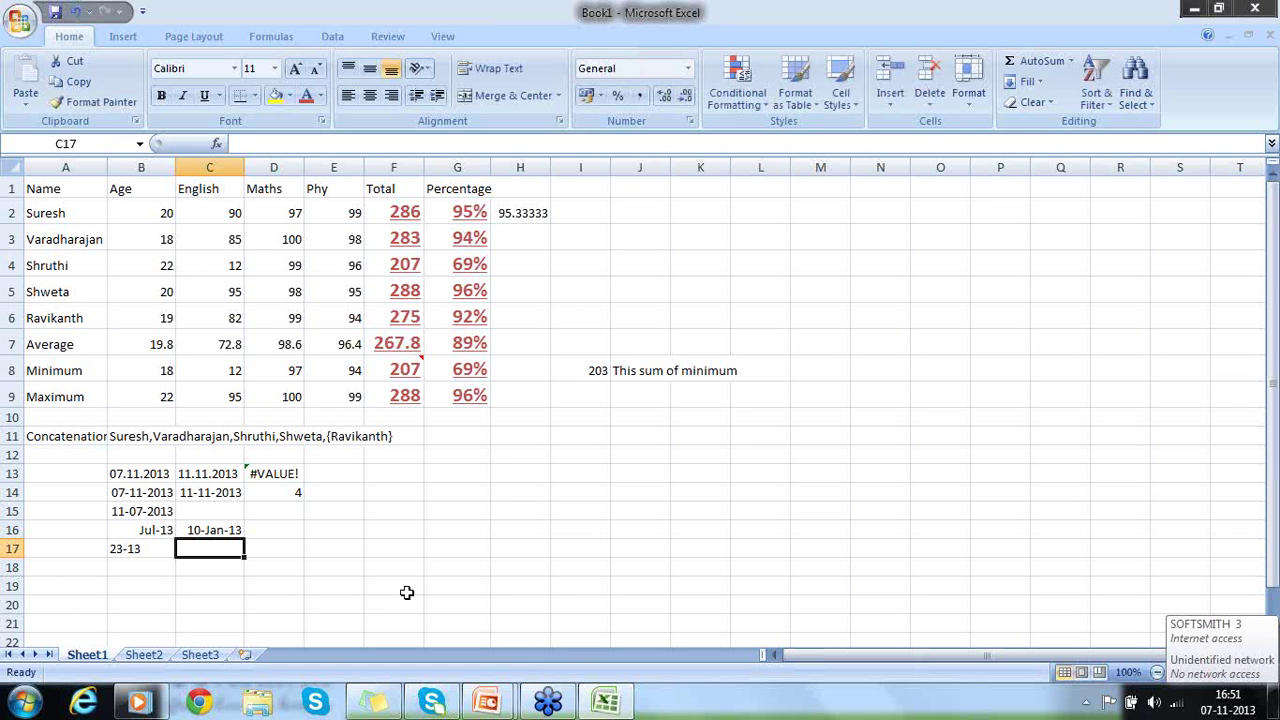
click(284, 531)
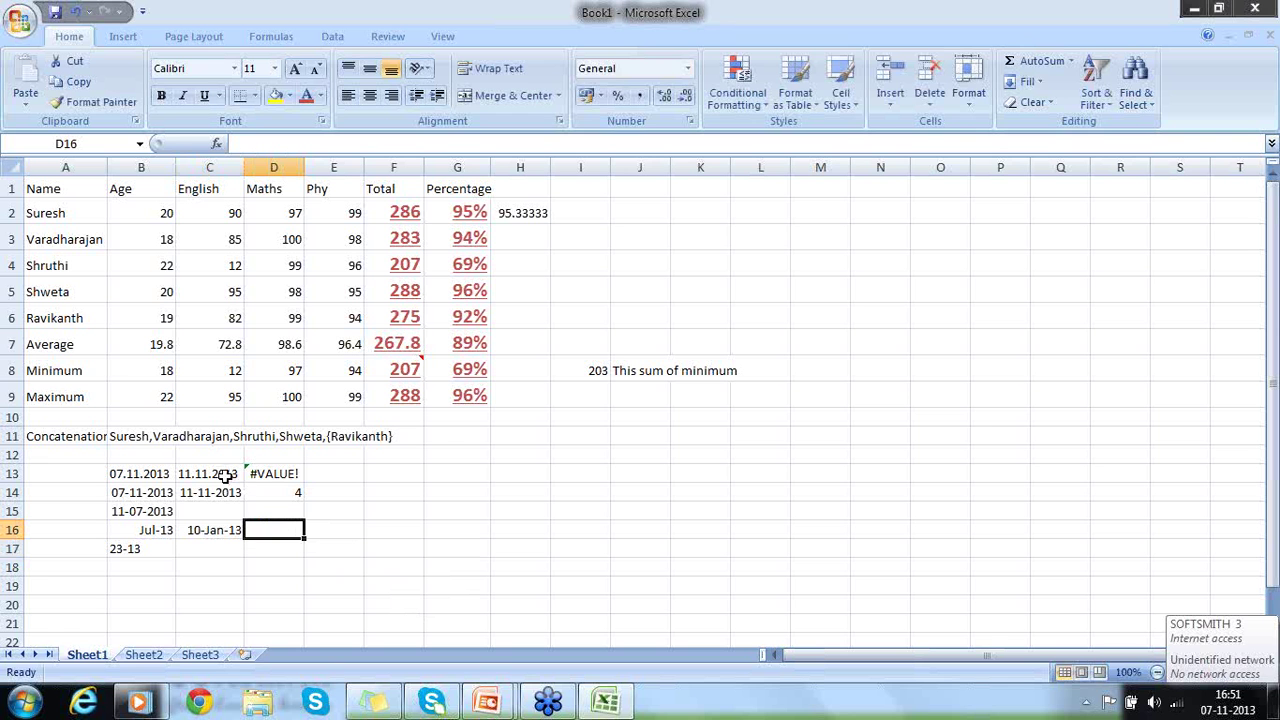
text(=)
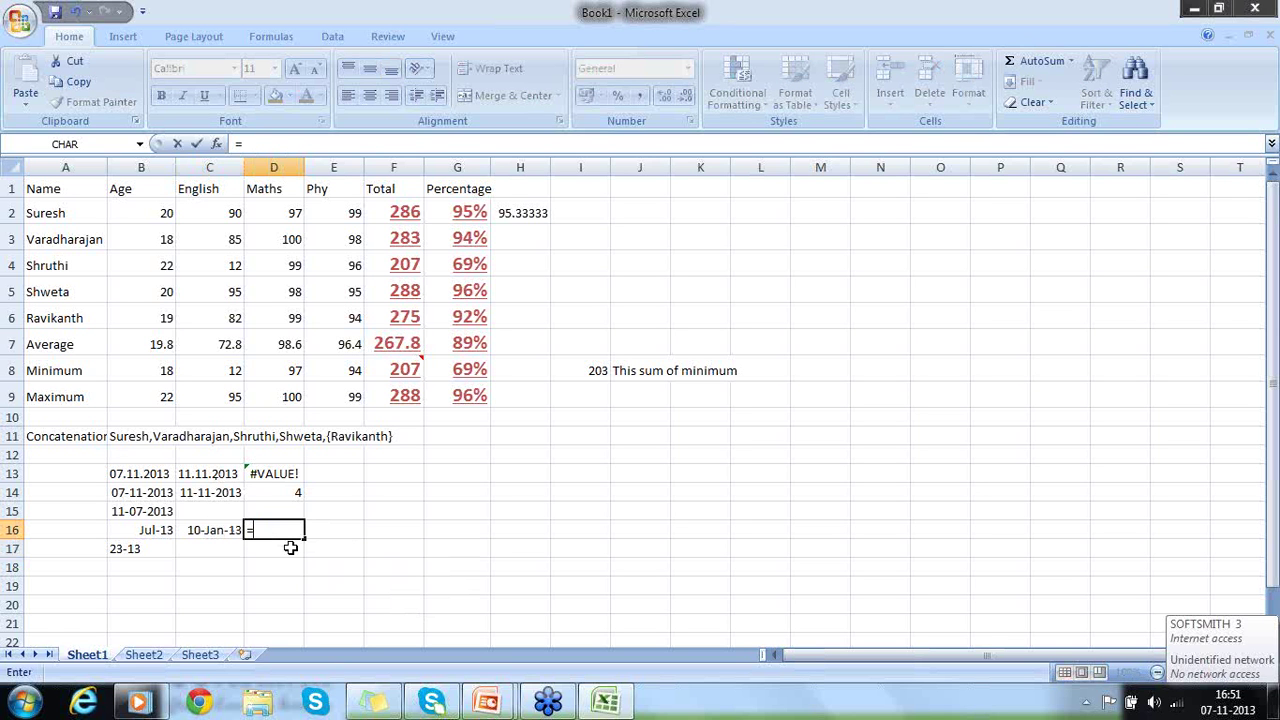
key(Up)
key(Up)
key(Up)
key(Up)
key(Down)
key(Down)
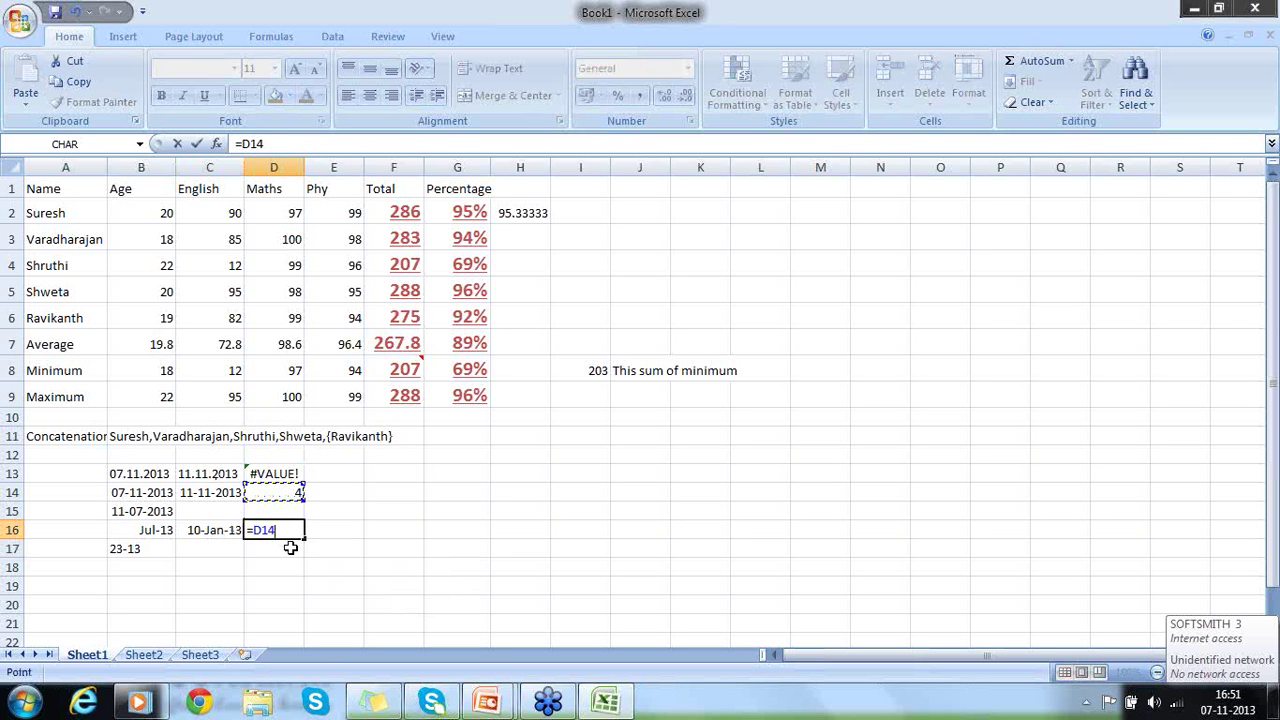
key(Left)
text(-)
key(Left)
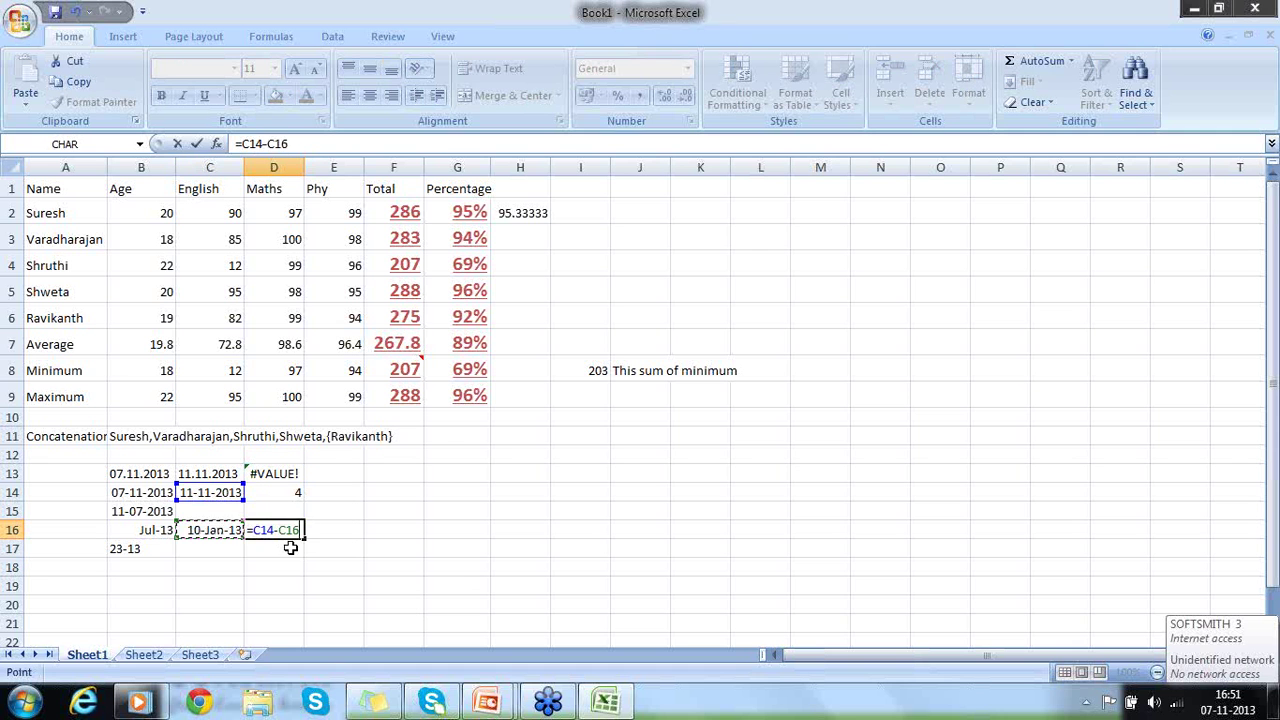
key(Return)
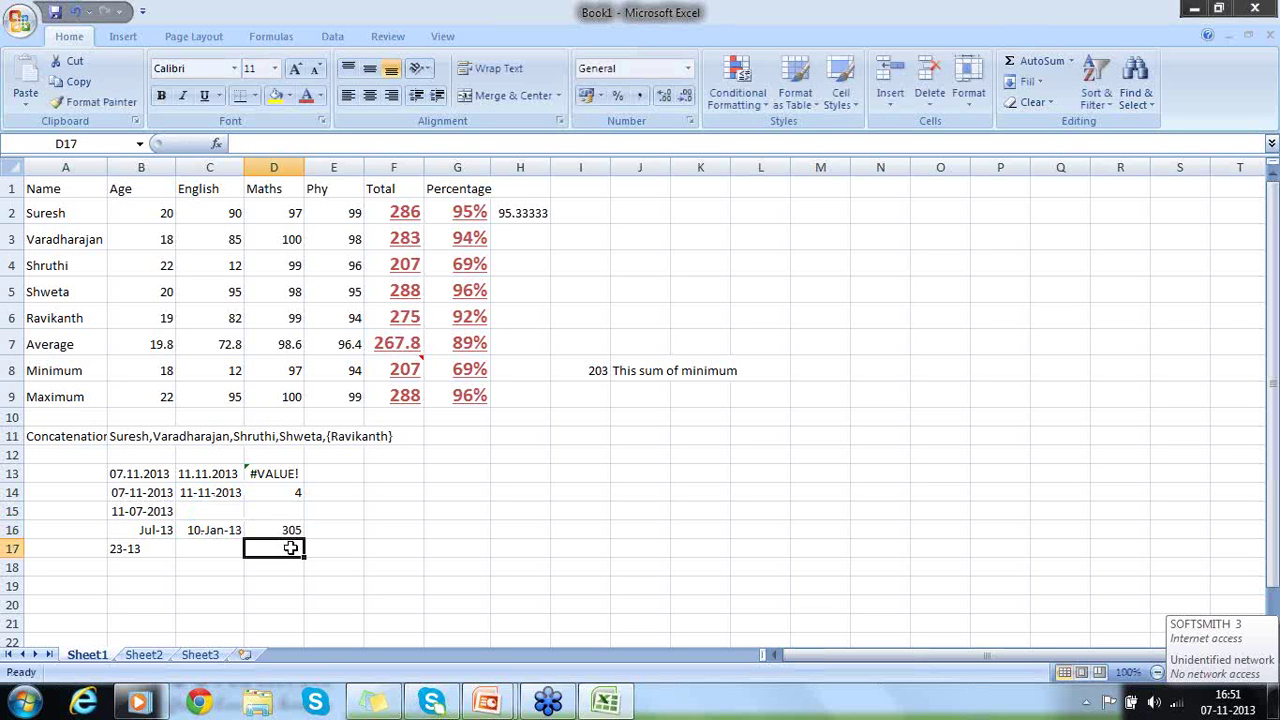
key(Up)
Start a month formula in E16 on C16, which produces a #NAME? error
key(Right)
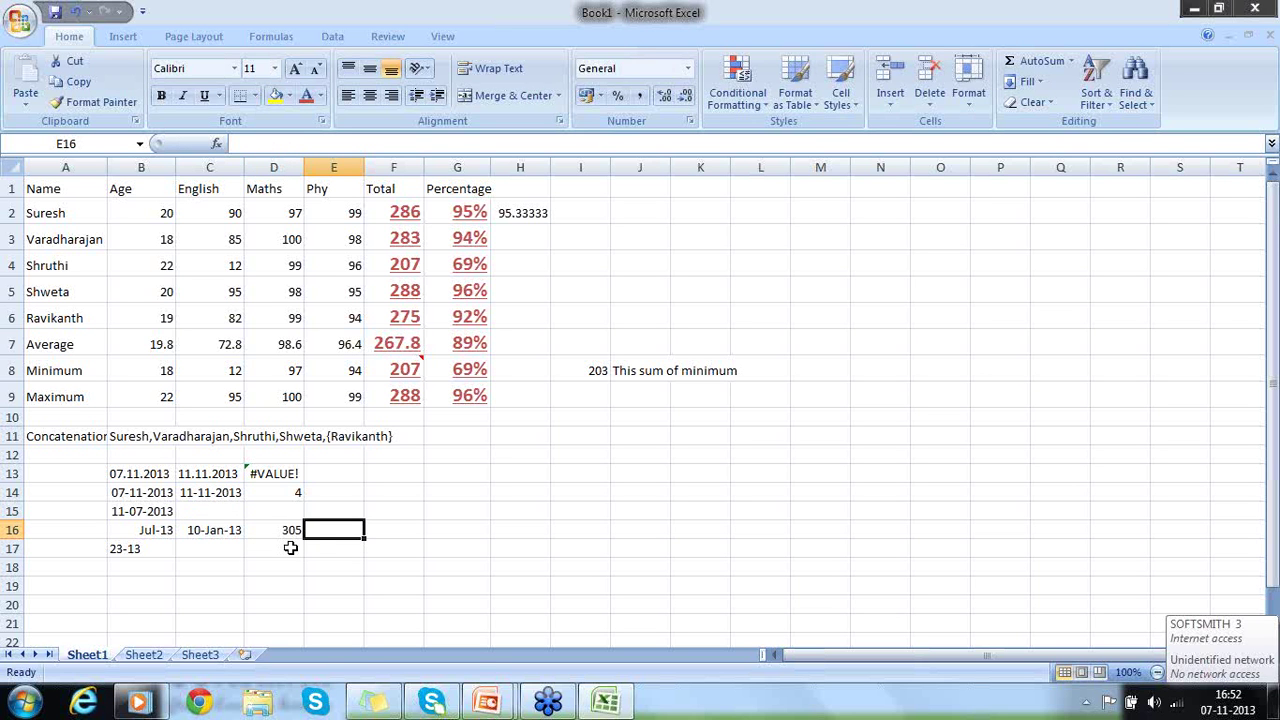
text(=mon)
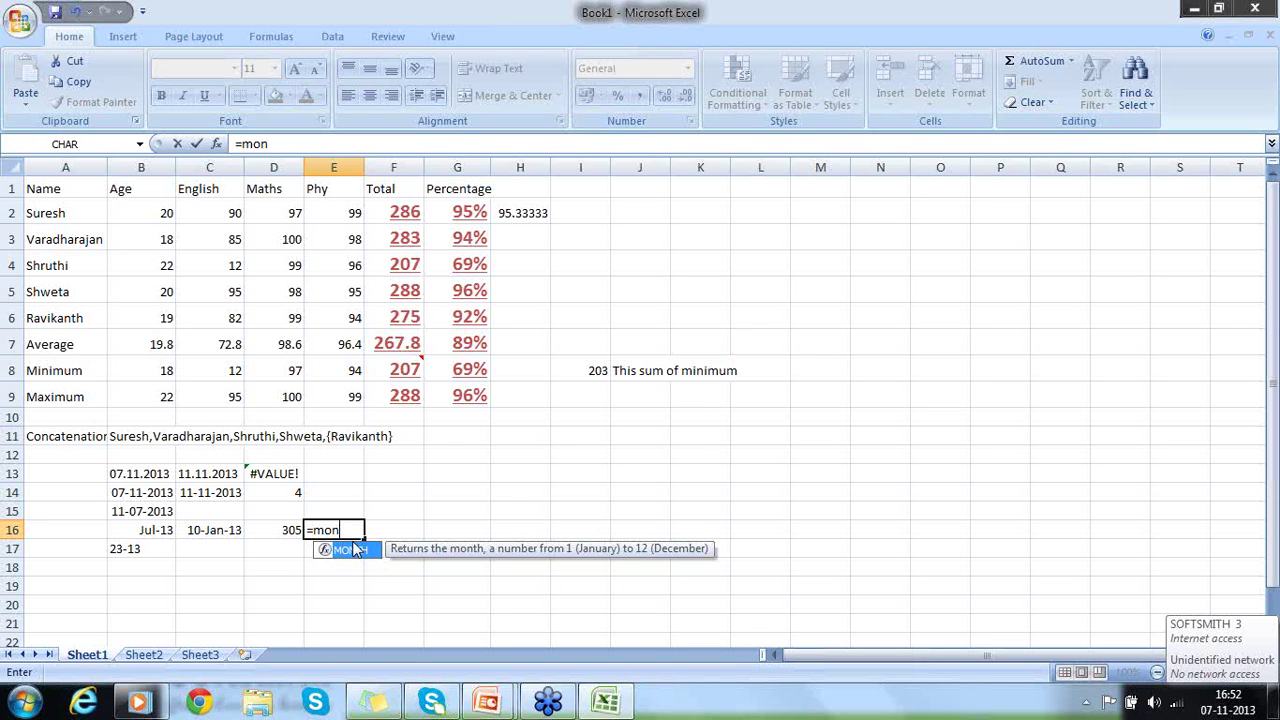
text(()
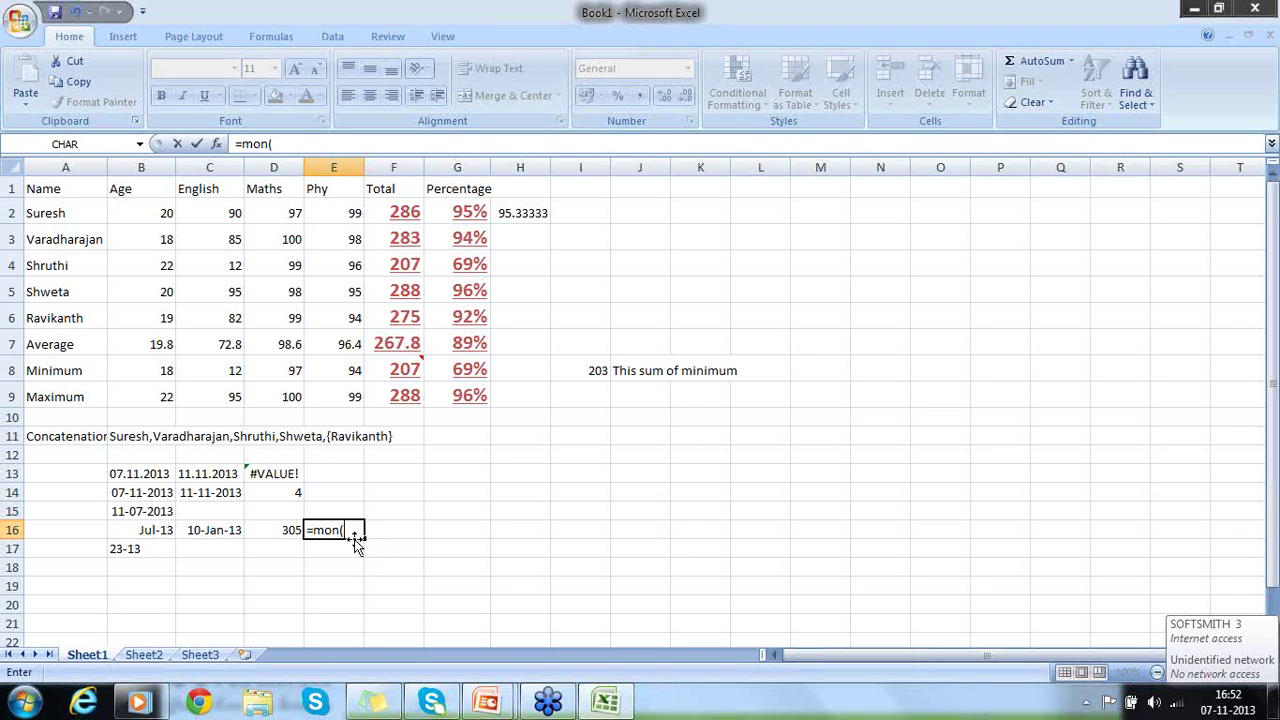
click(228, 530)
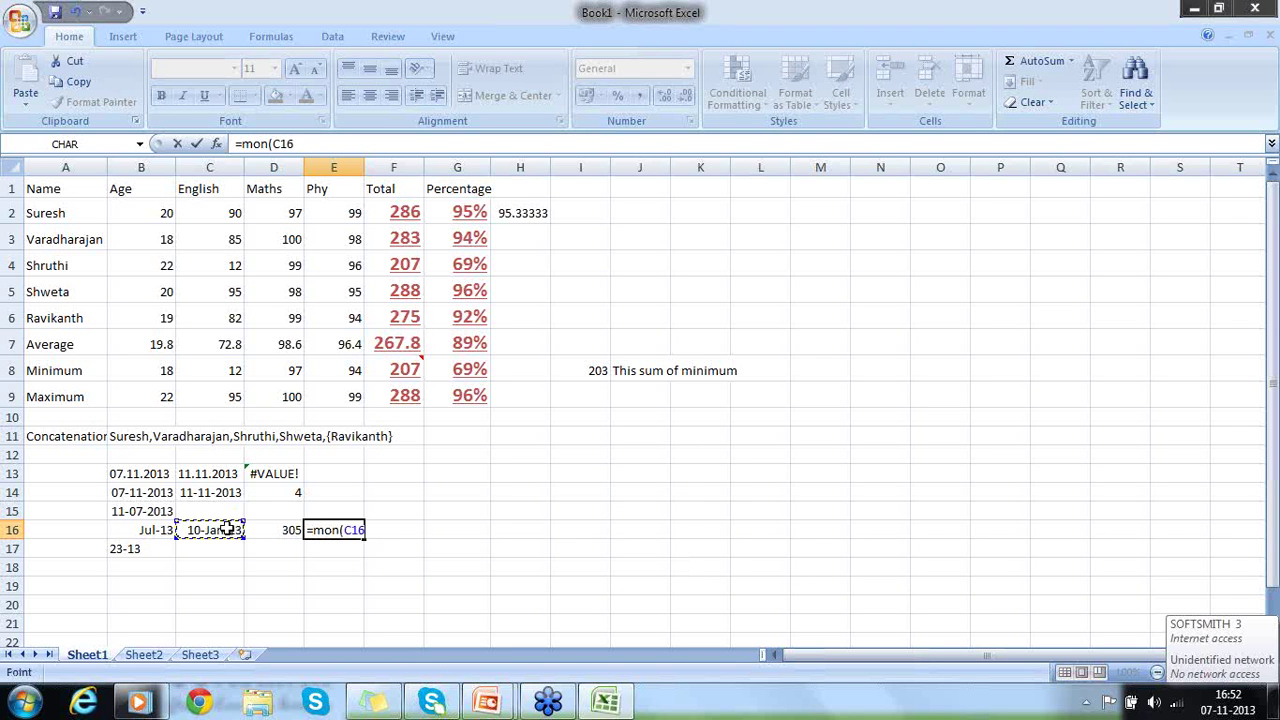
key(Return)
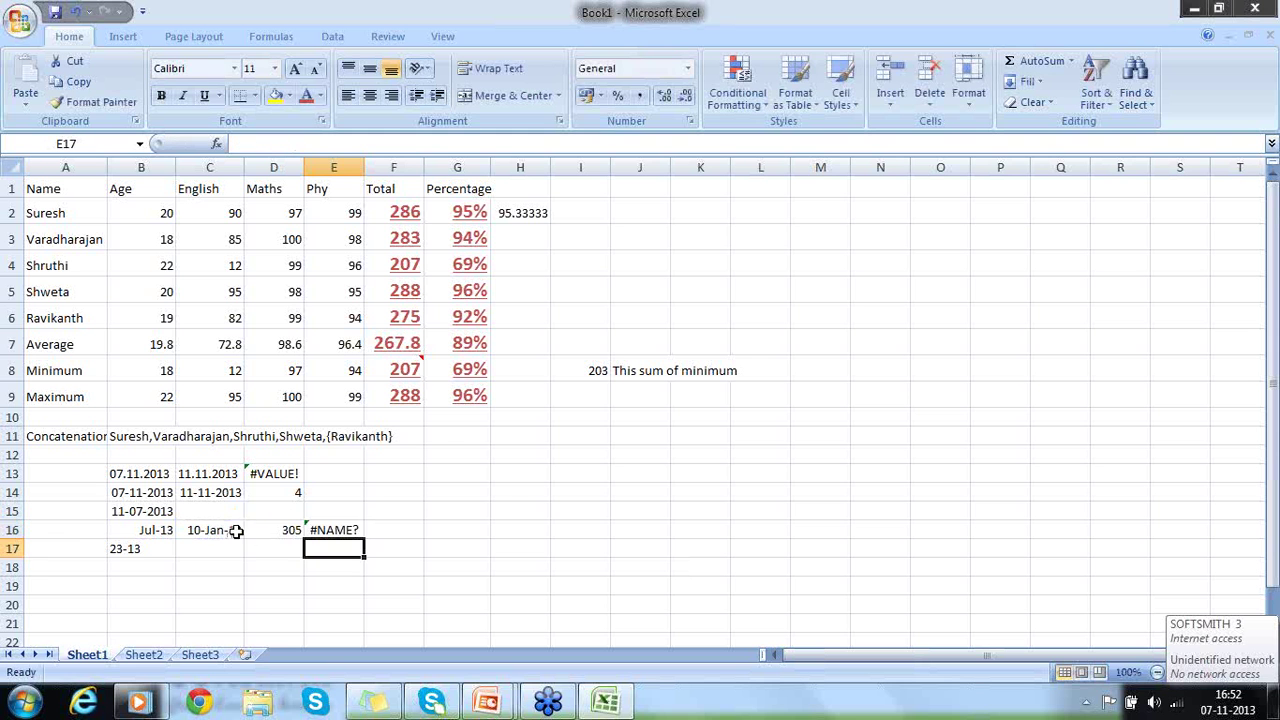
Re-enter E16 as =MONTH(D16)
click(343, 527)
text(=Month)
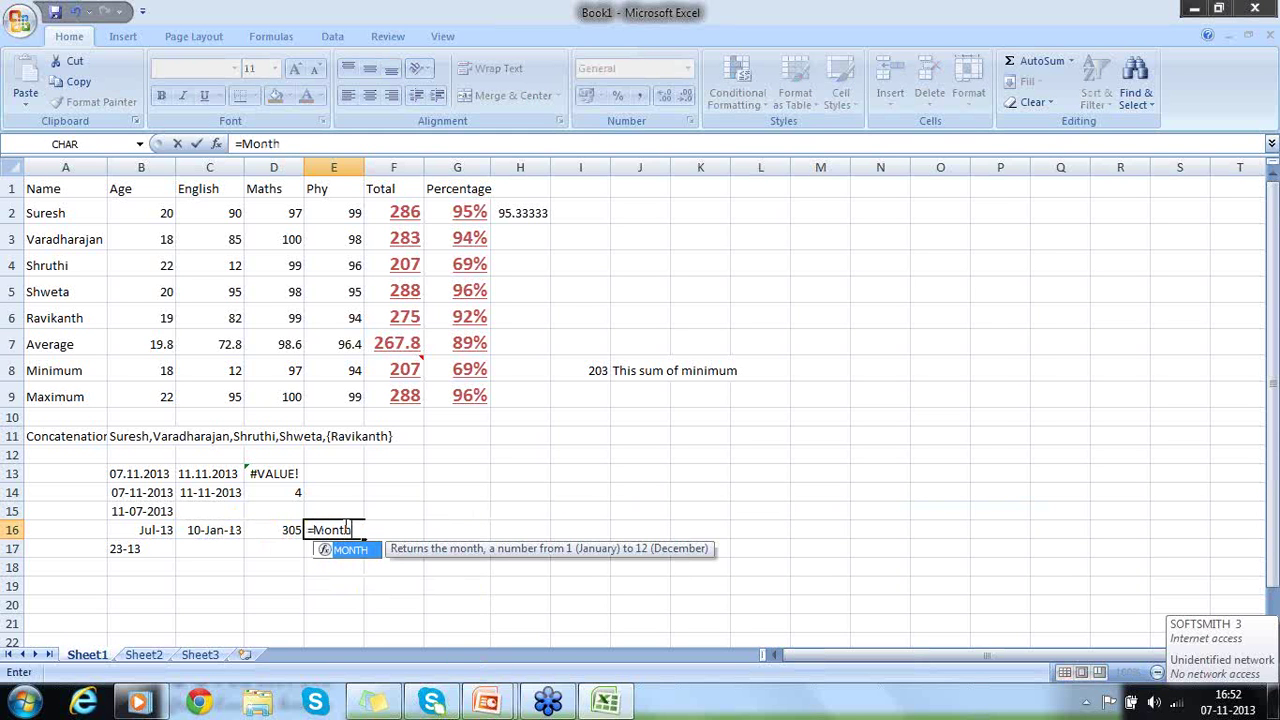
text(()
click(289, 530)
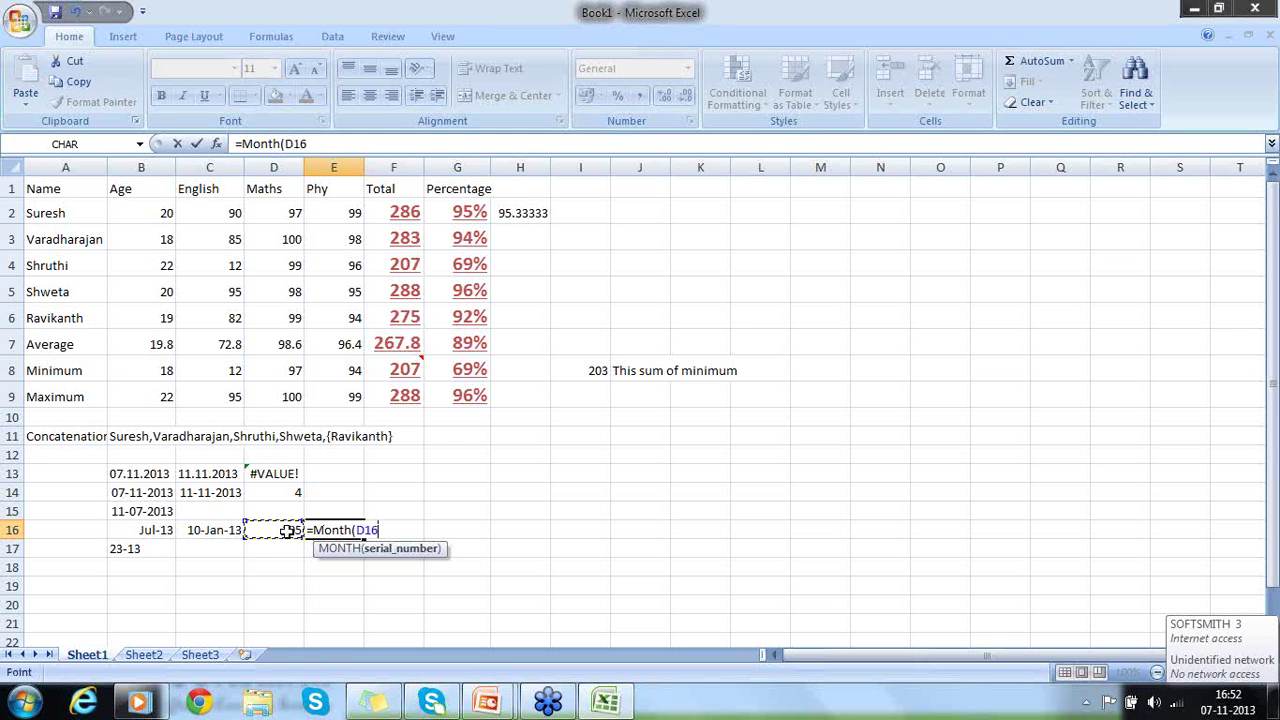
text())
key(Return)
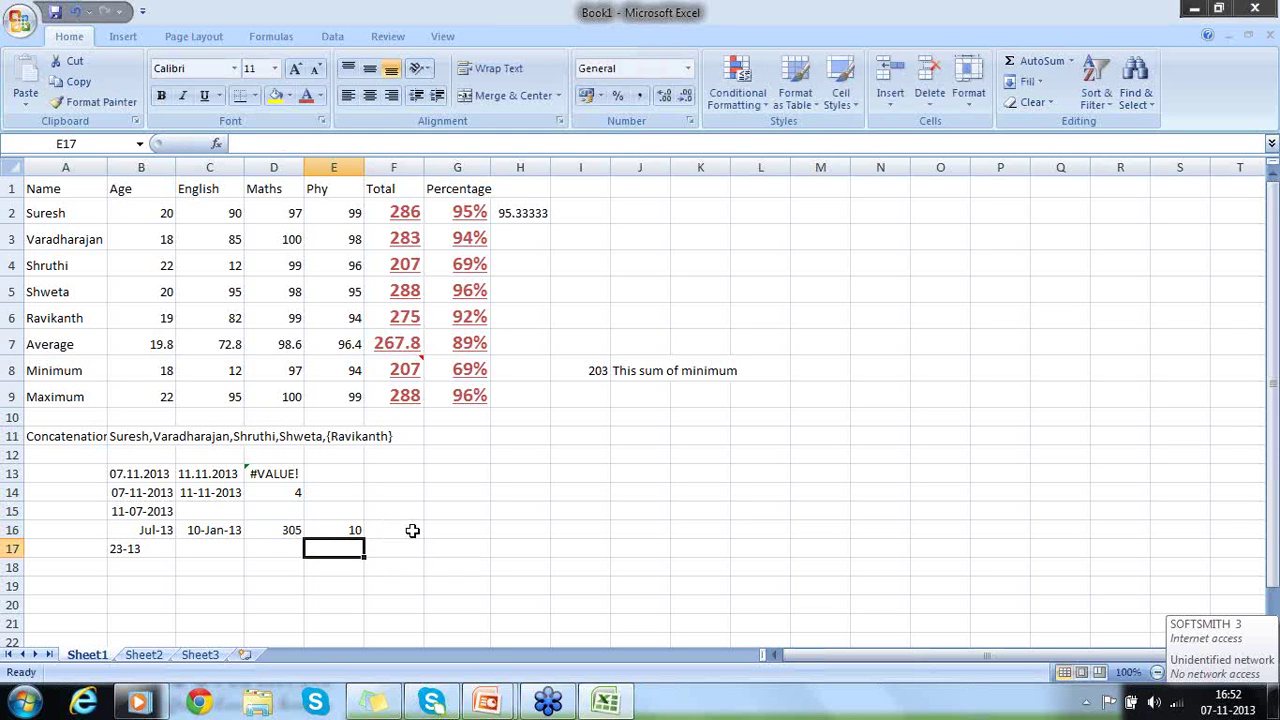
click(347, 530)
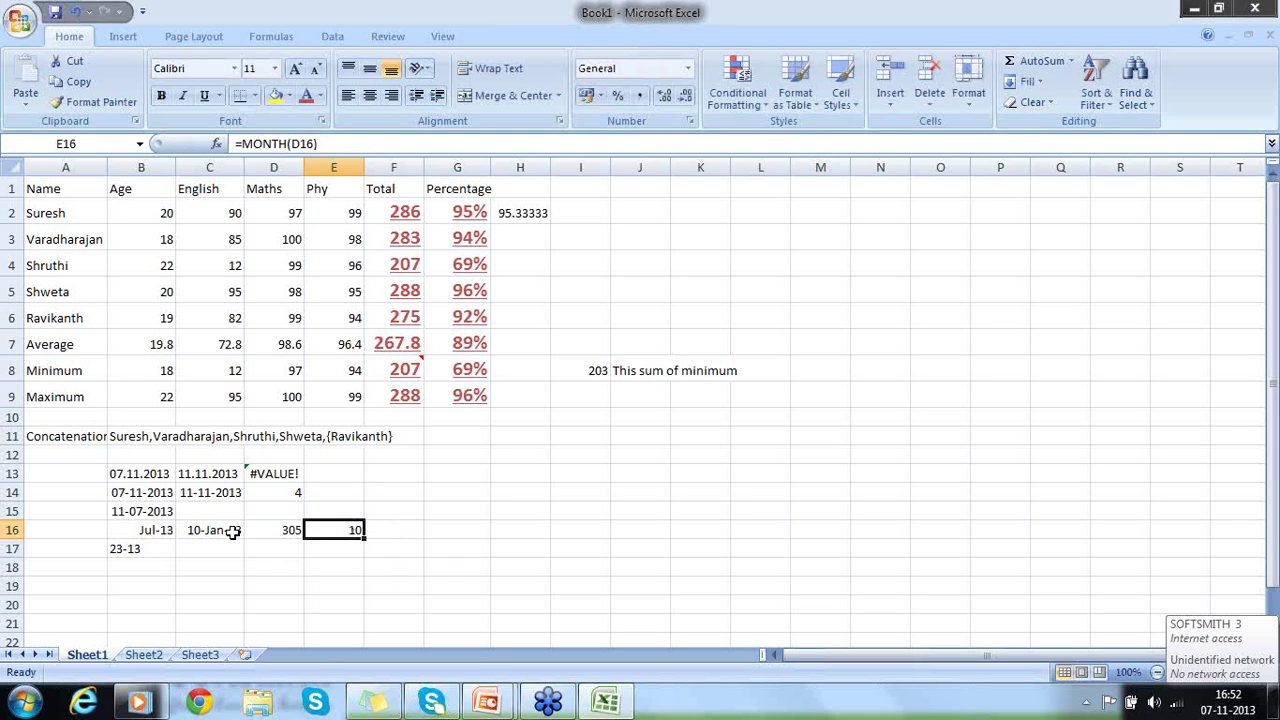
Change E16's reference to C16 so it reads =MONTH(C16), returning 1
click(284, 530)
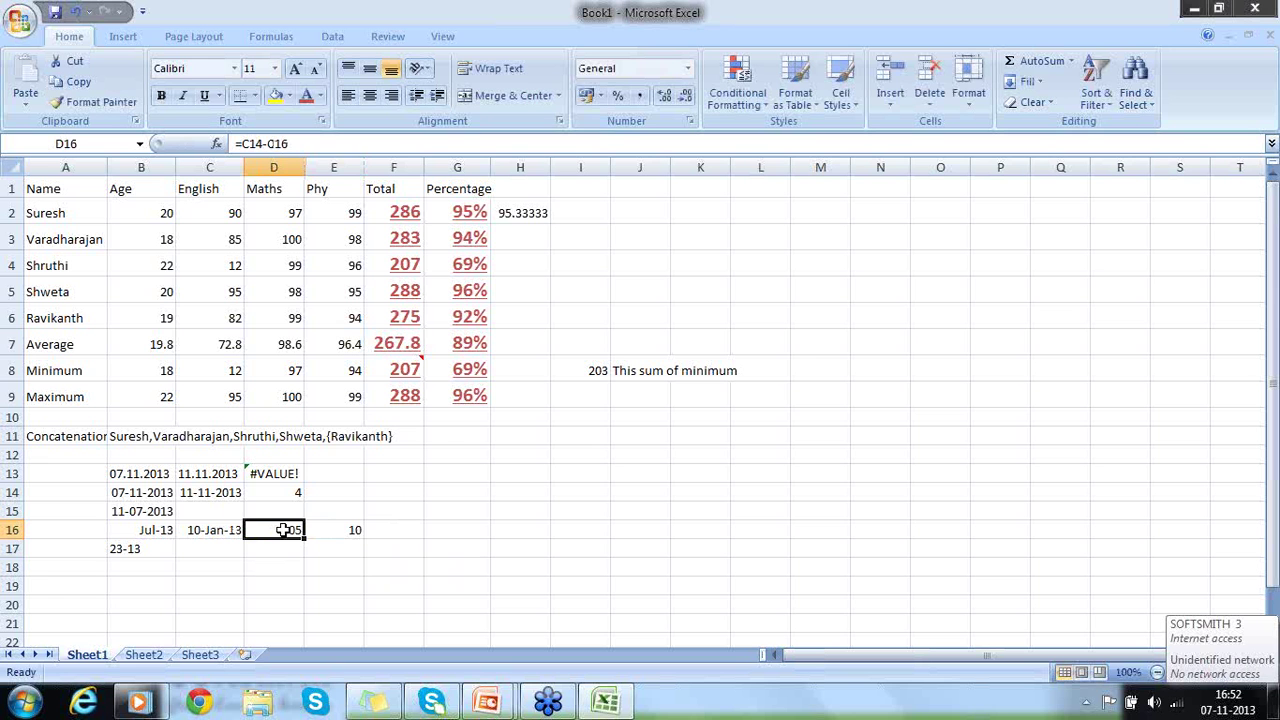
click(331, 530)
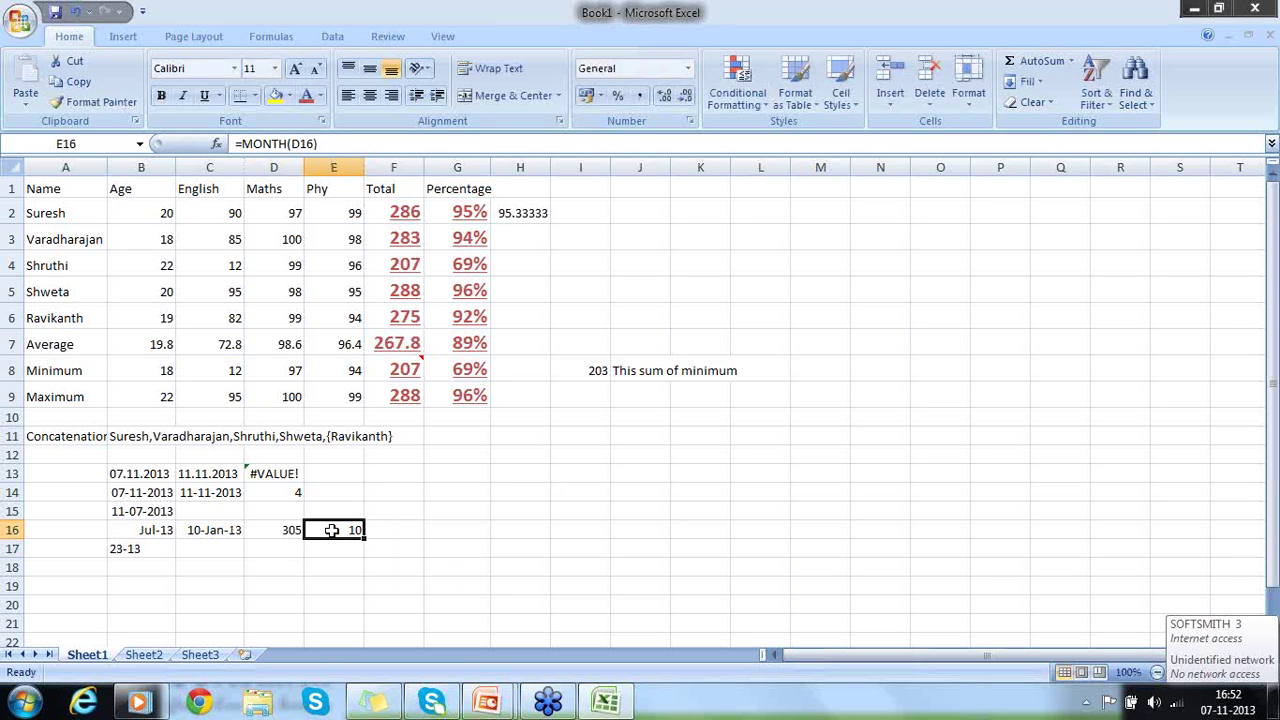
double_click(331, 530)
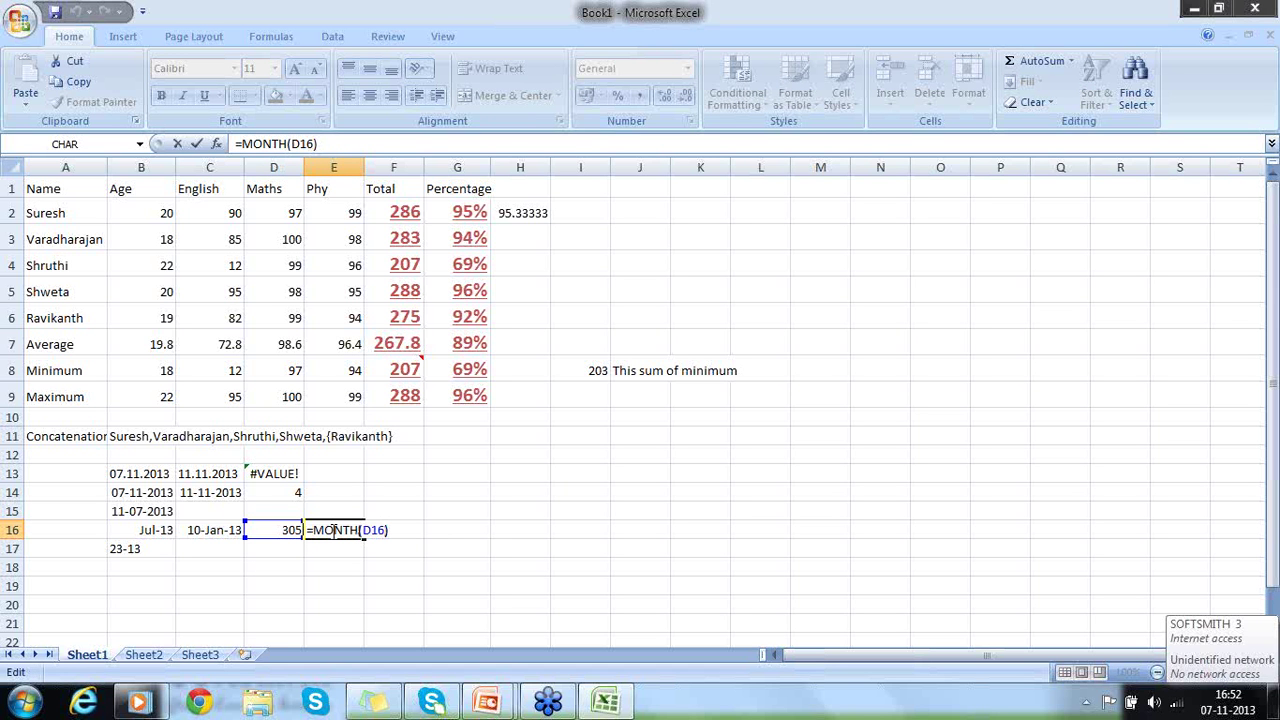
click(334, 530)
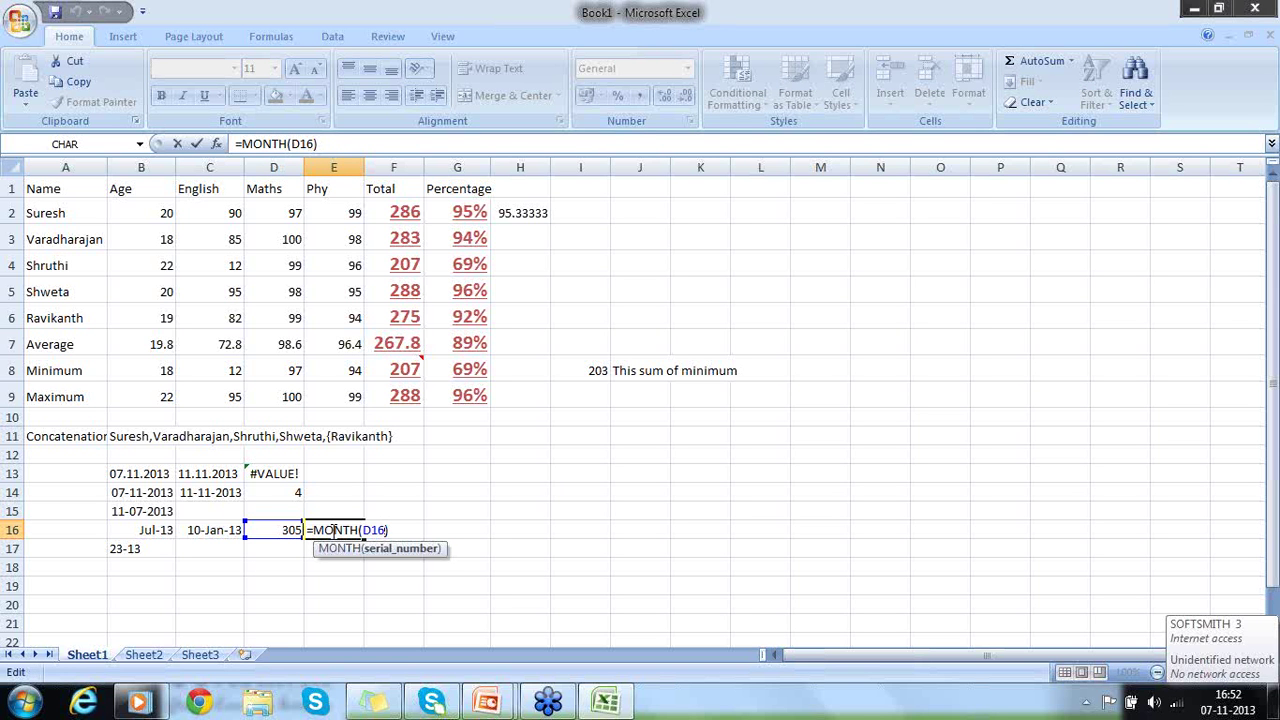
key(BackSpace)
key(BackSpace)
key(BackSpace)
text(C16)
key(Return)
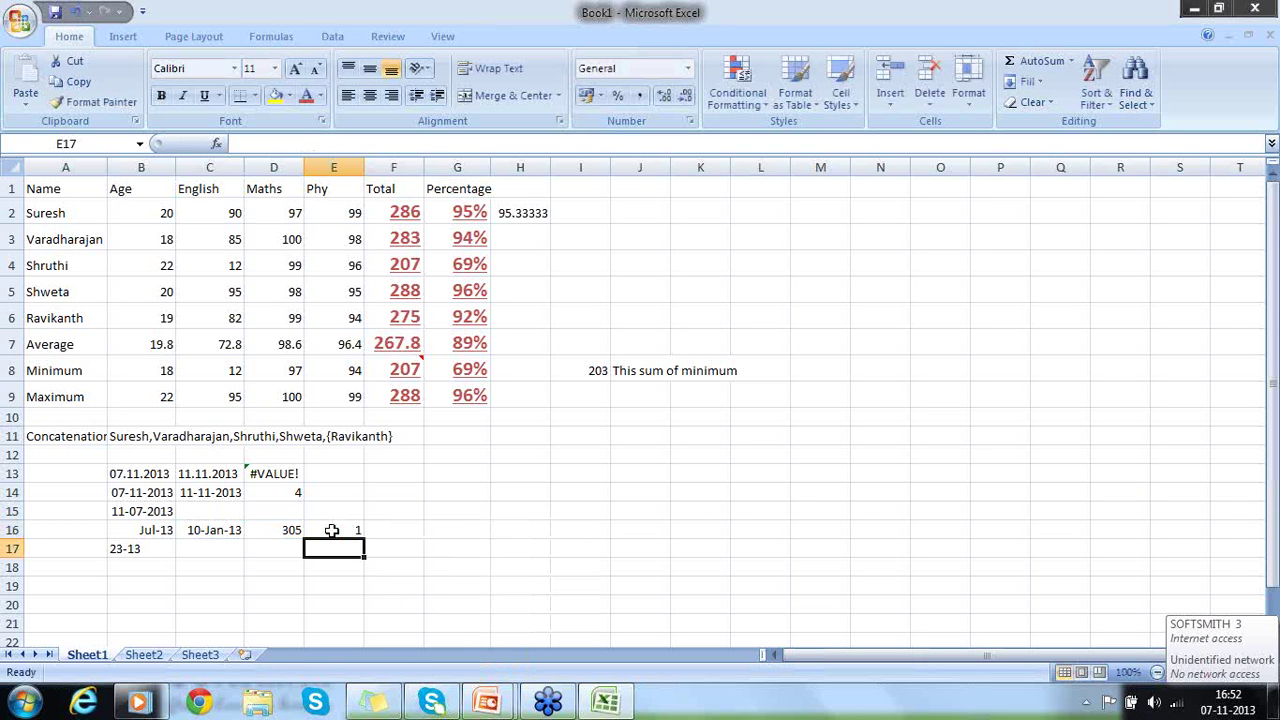
click(356, 527)
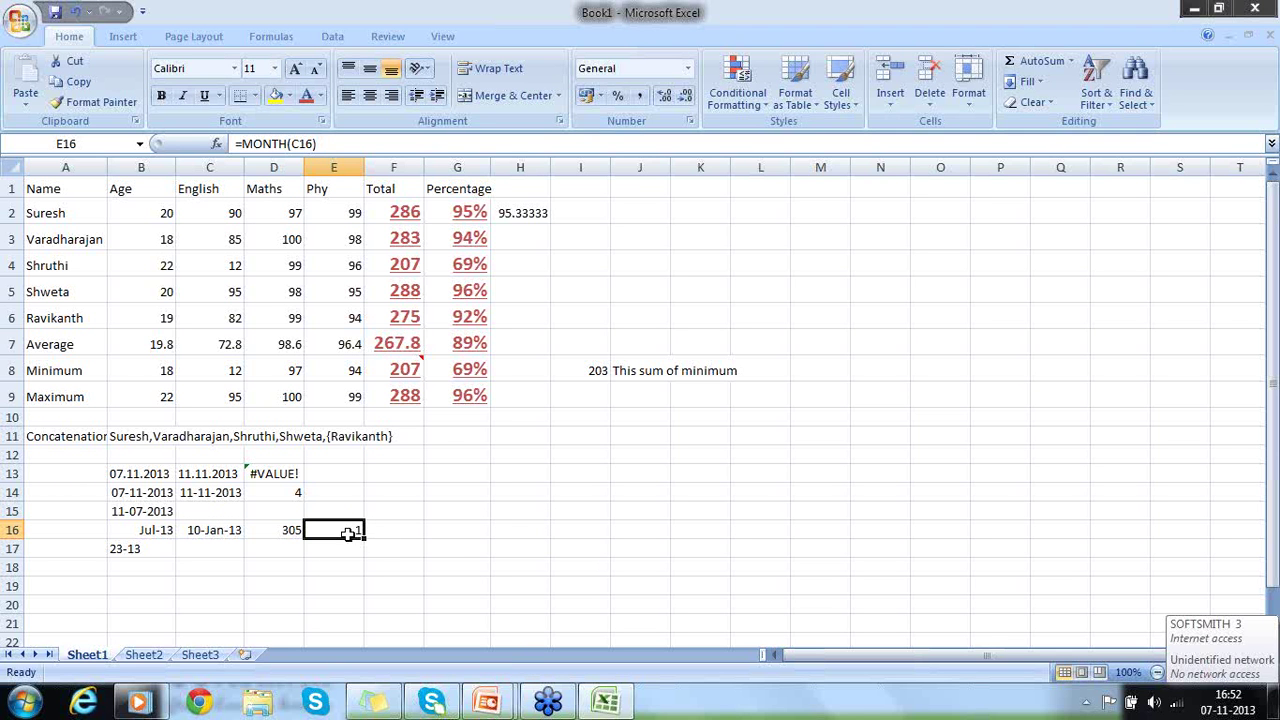
Enter =DAY(C16) in F16, showing 10
click(407, 531)
text(=)
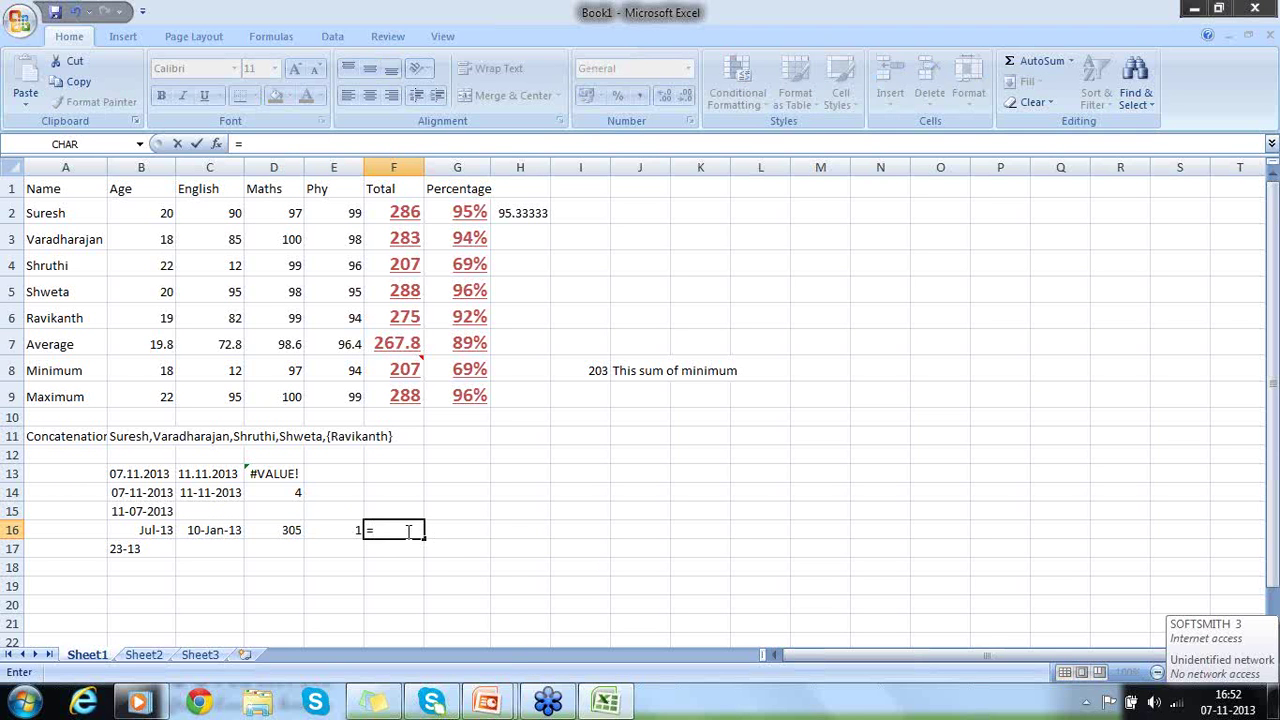
text(Day)
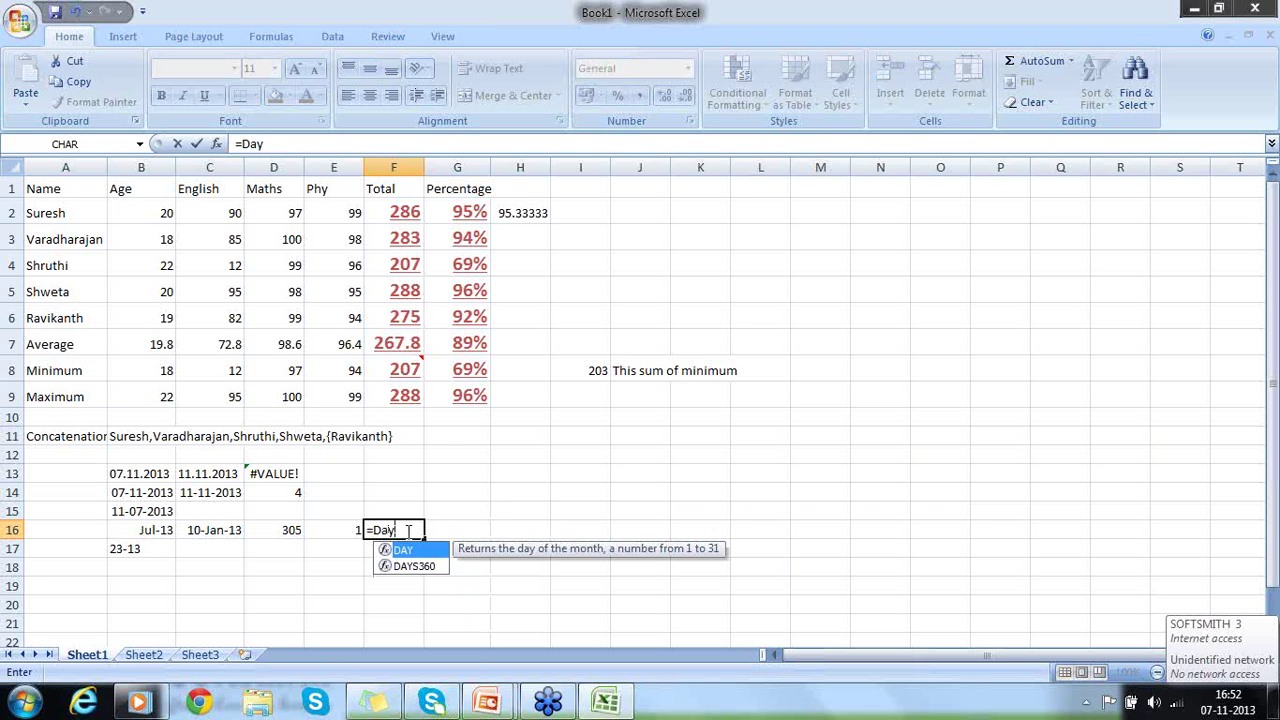
text(()
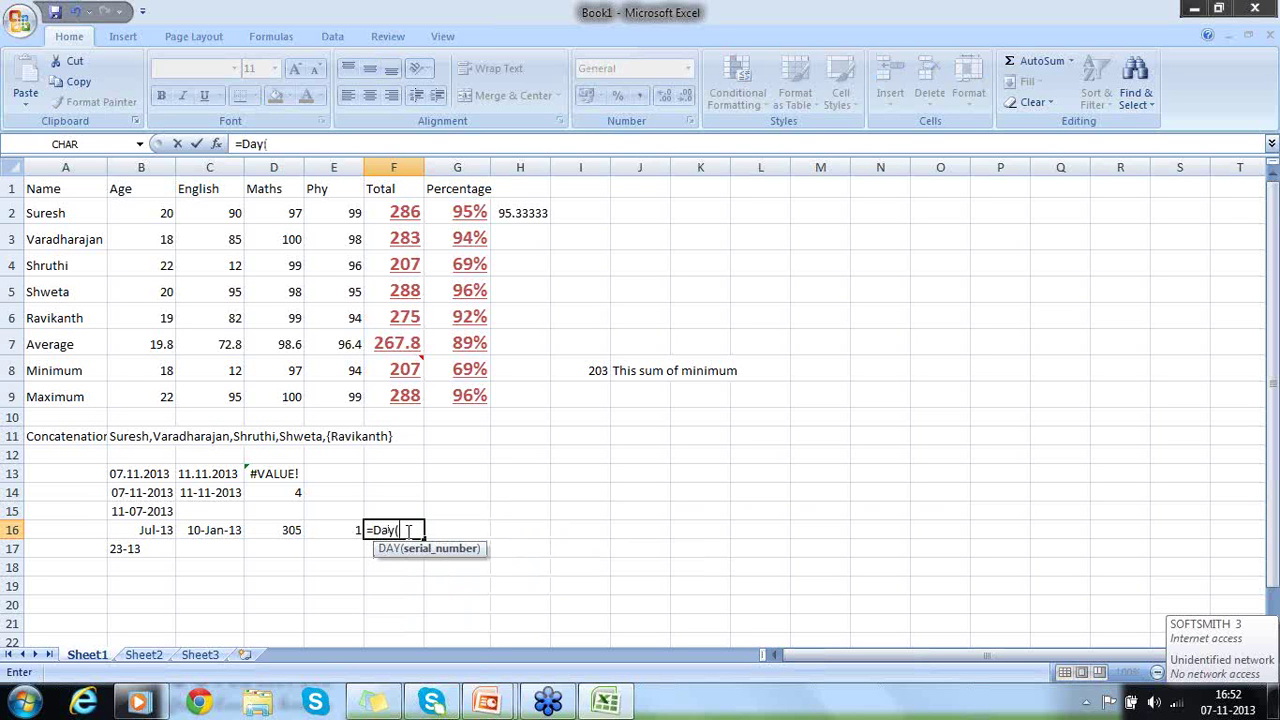
click(214, 530)
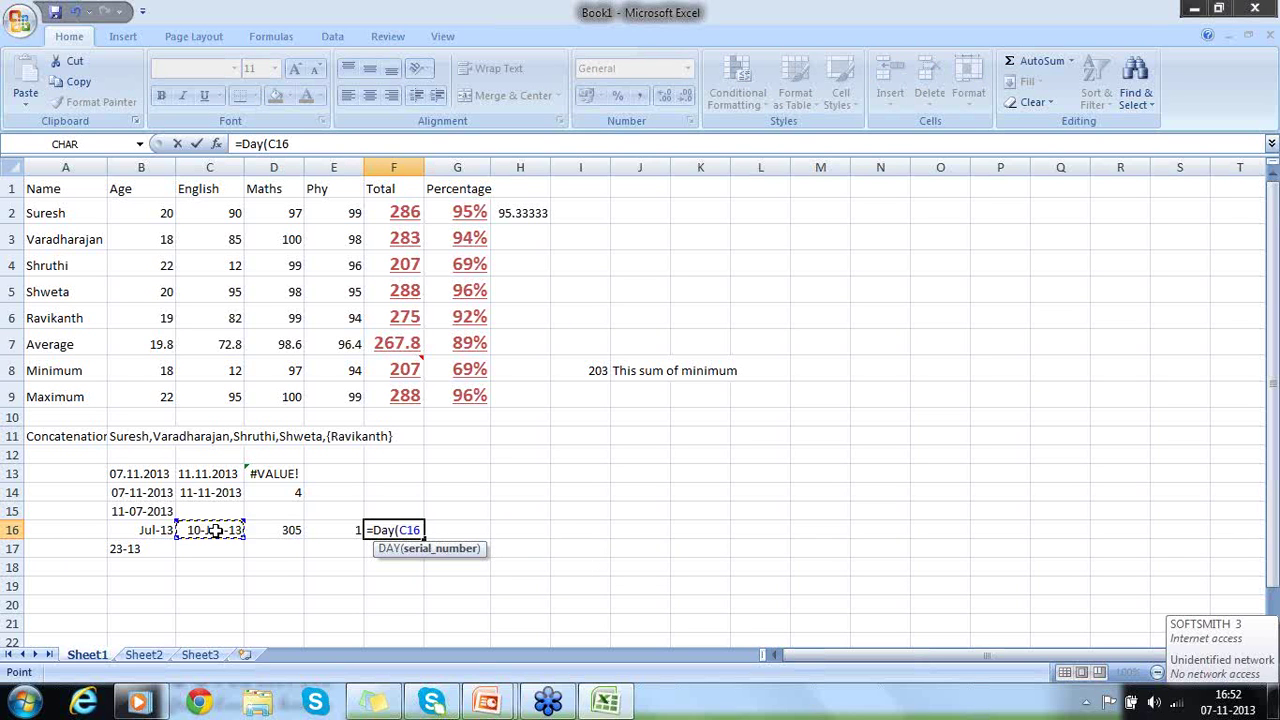
text())
key(Return)
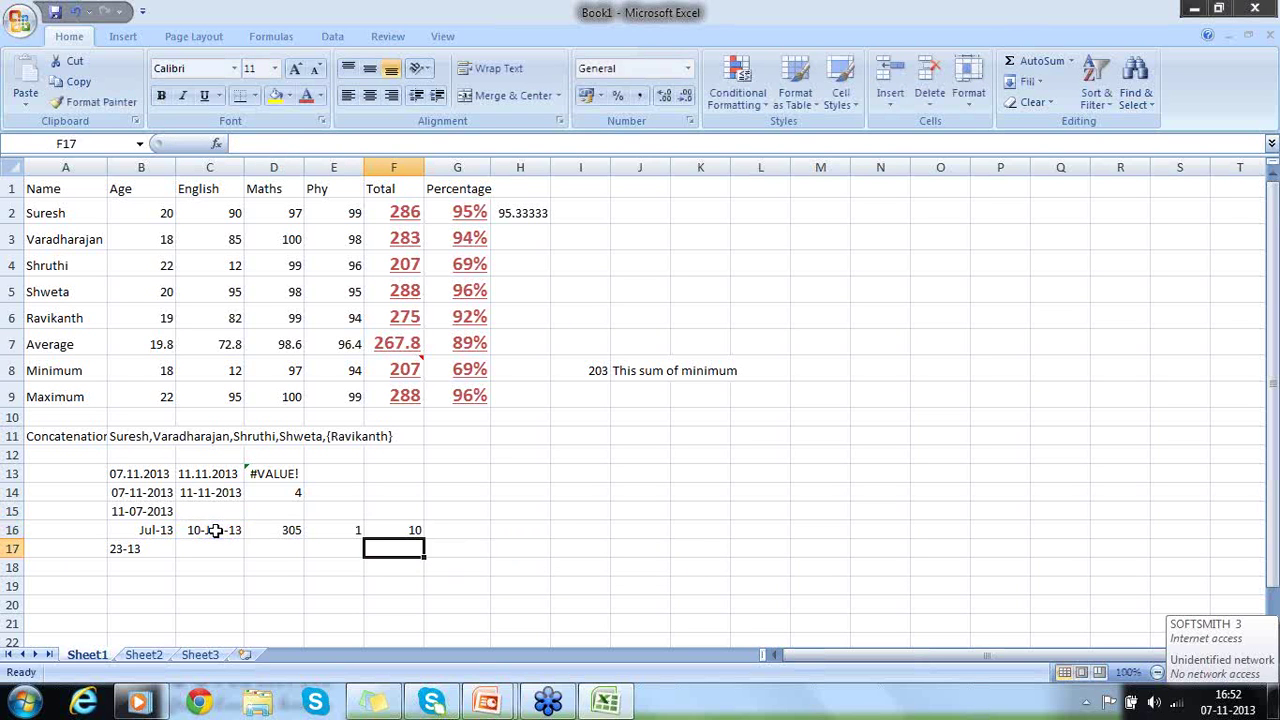
click(398, 531)
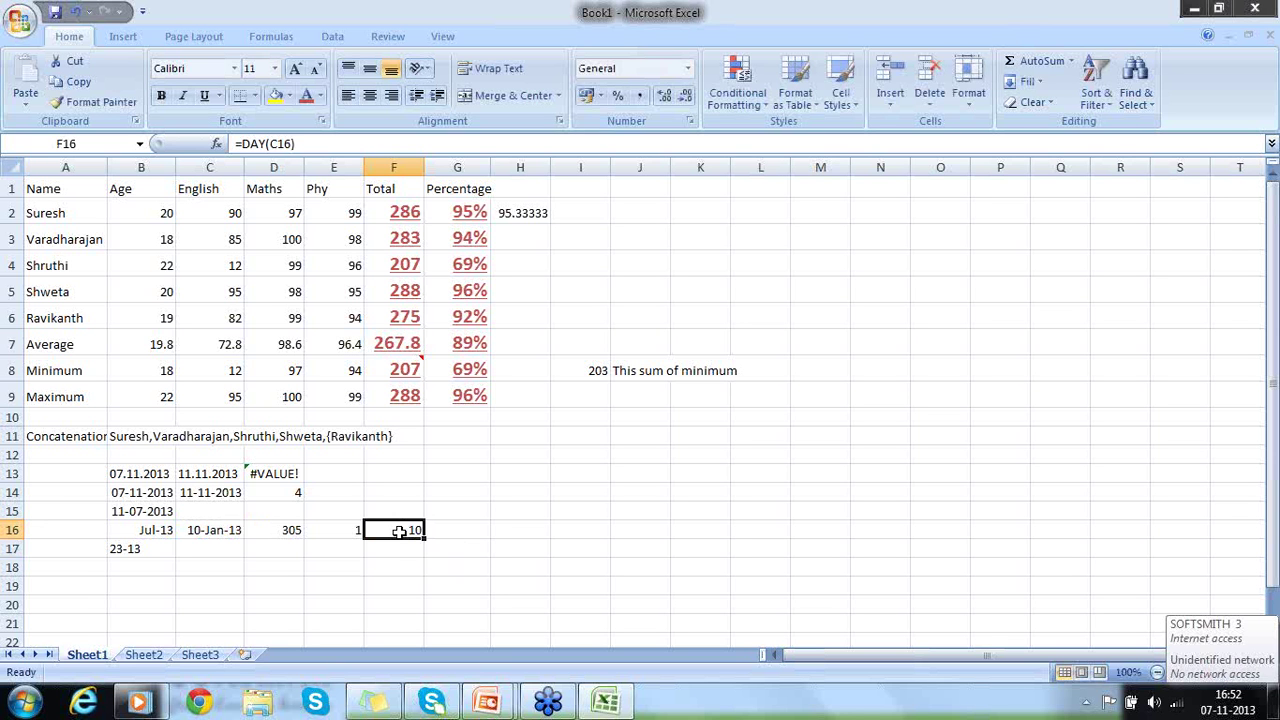
Enter =DAYS360(C16,C14) in G16, which returns 301
click(463, 526)
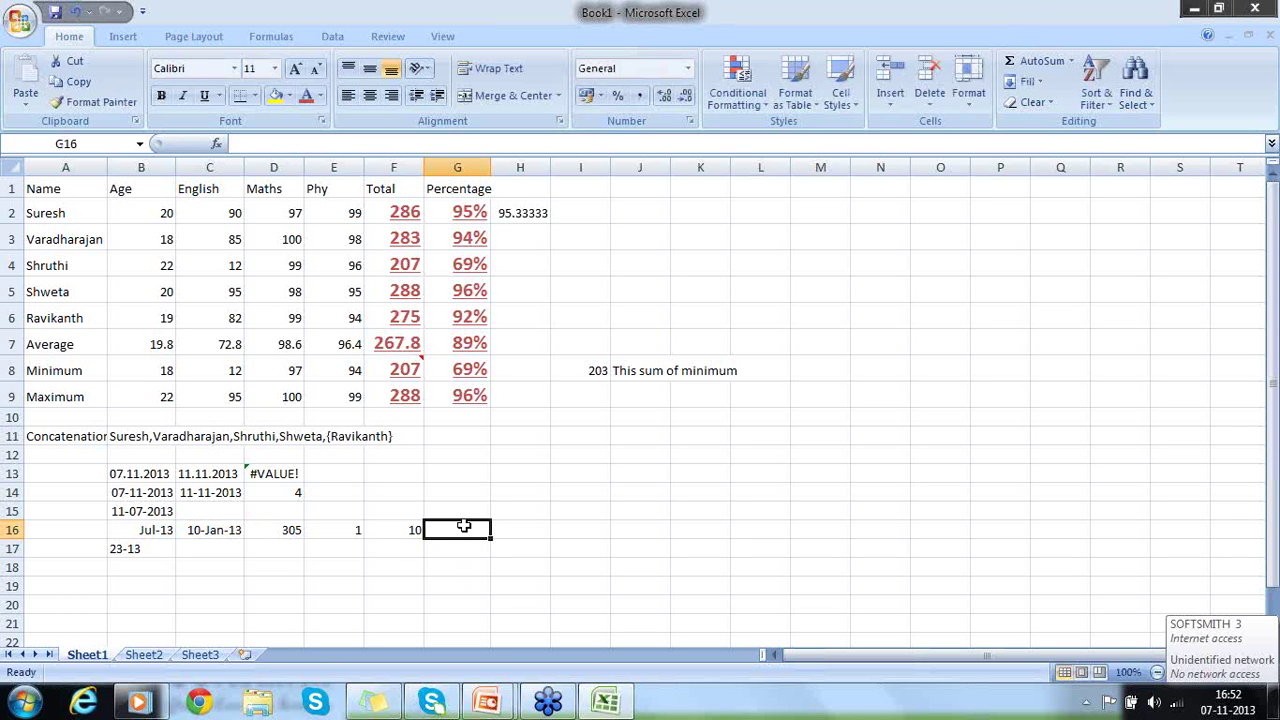
text(=Day)
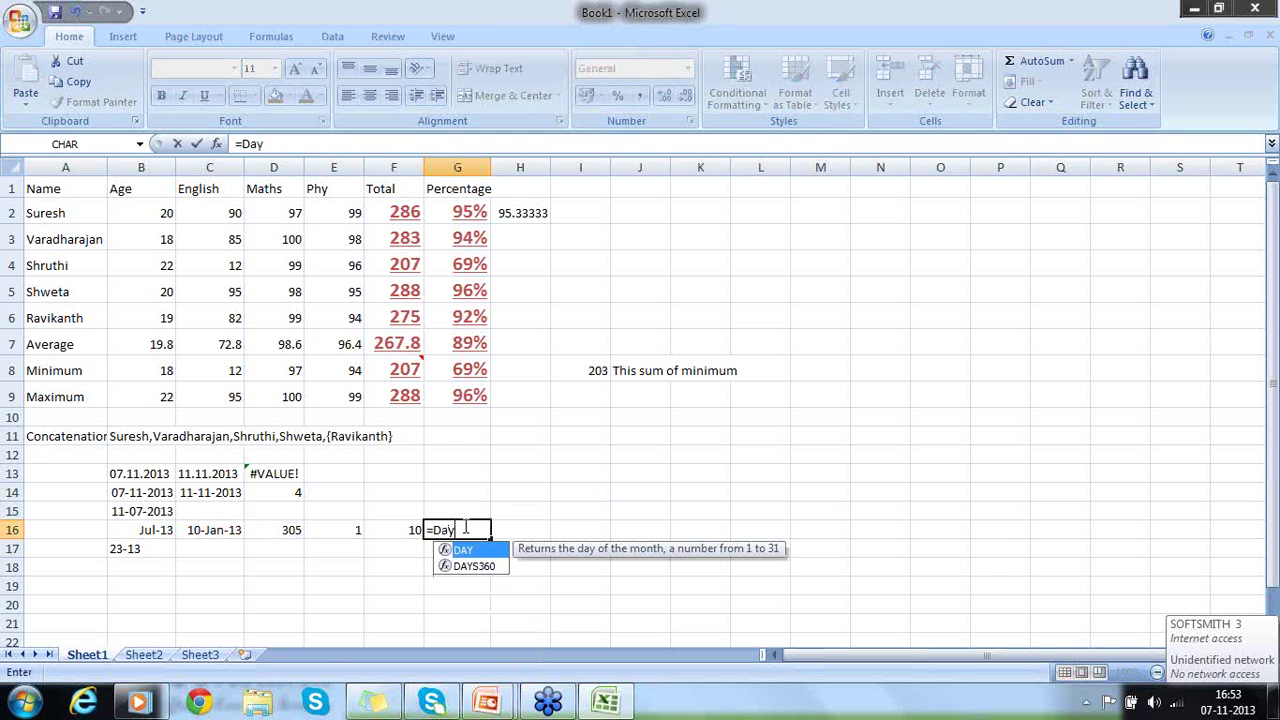
key(Down)
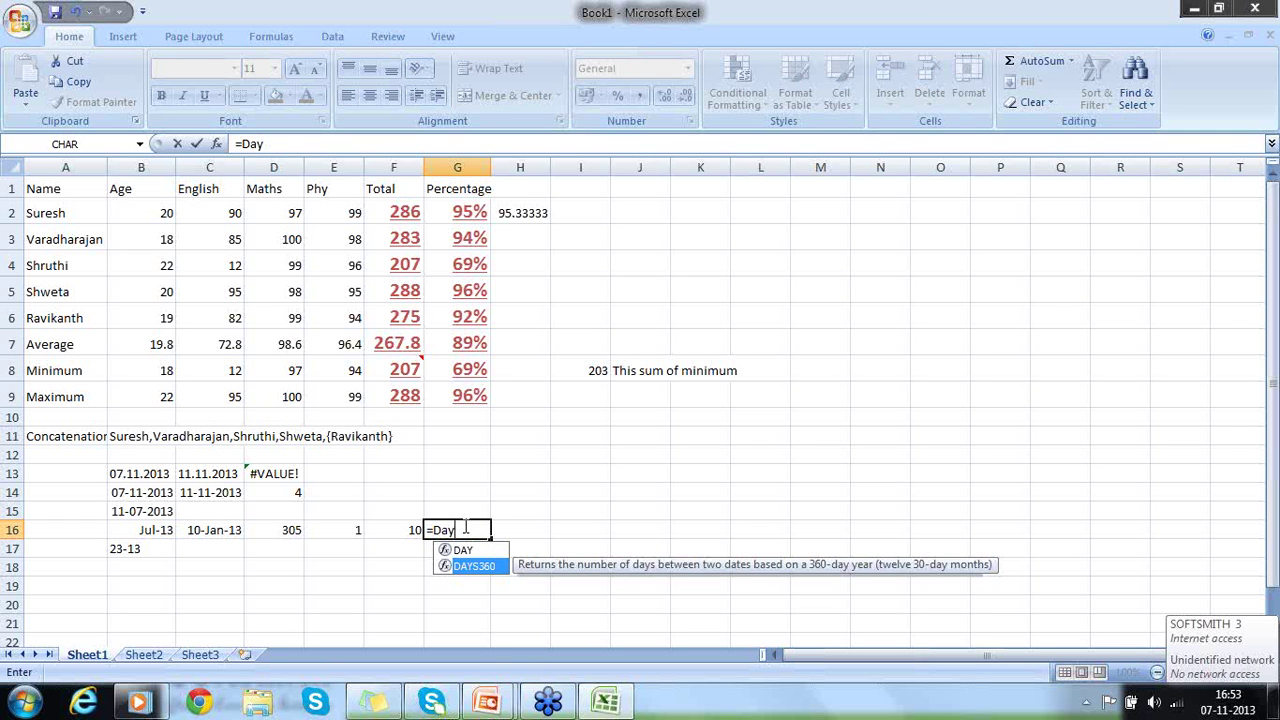
double_click(472, 565)
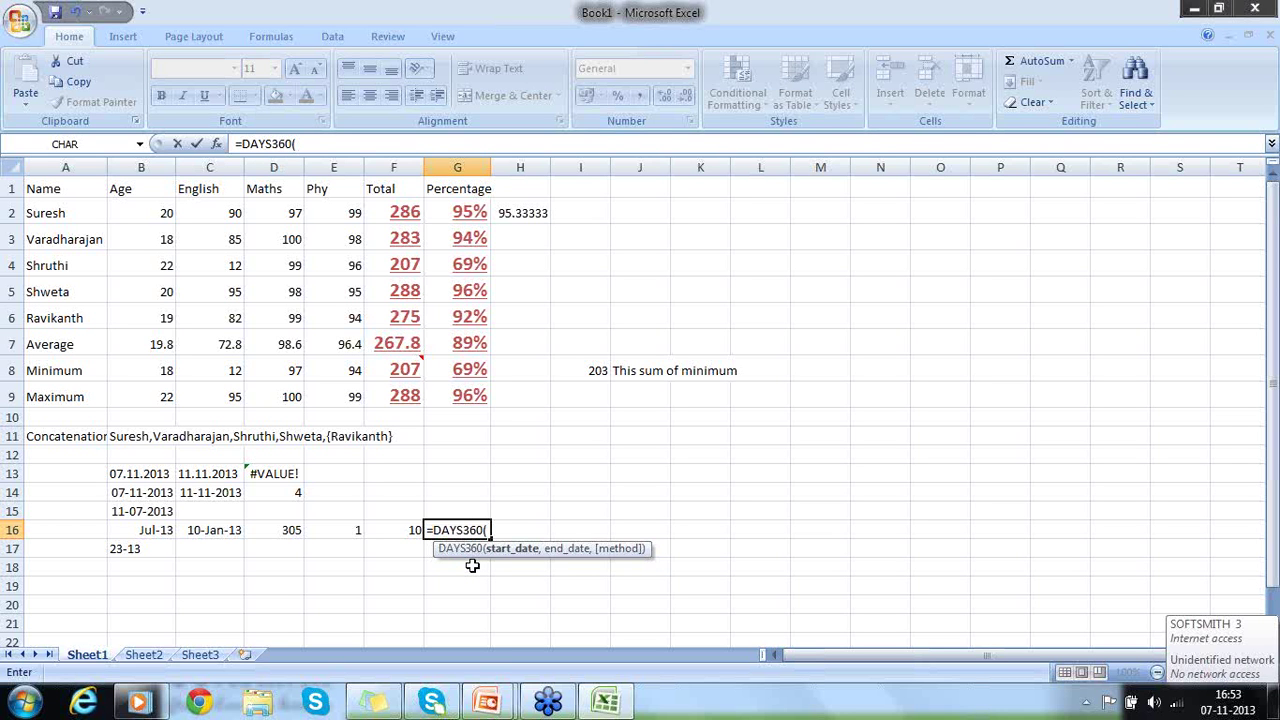
click(218, 530)
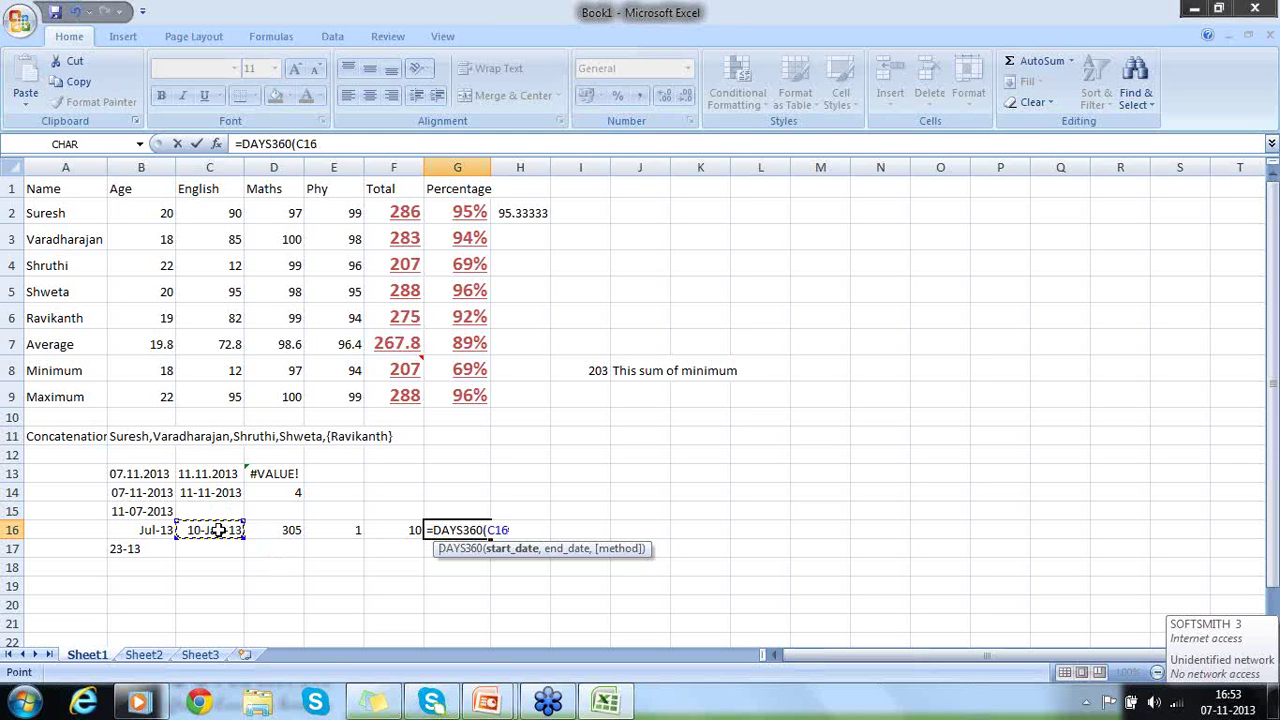
text(,)
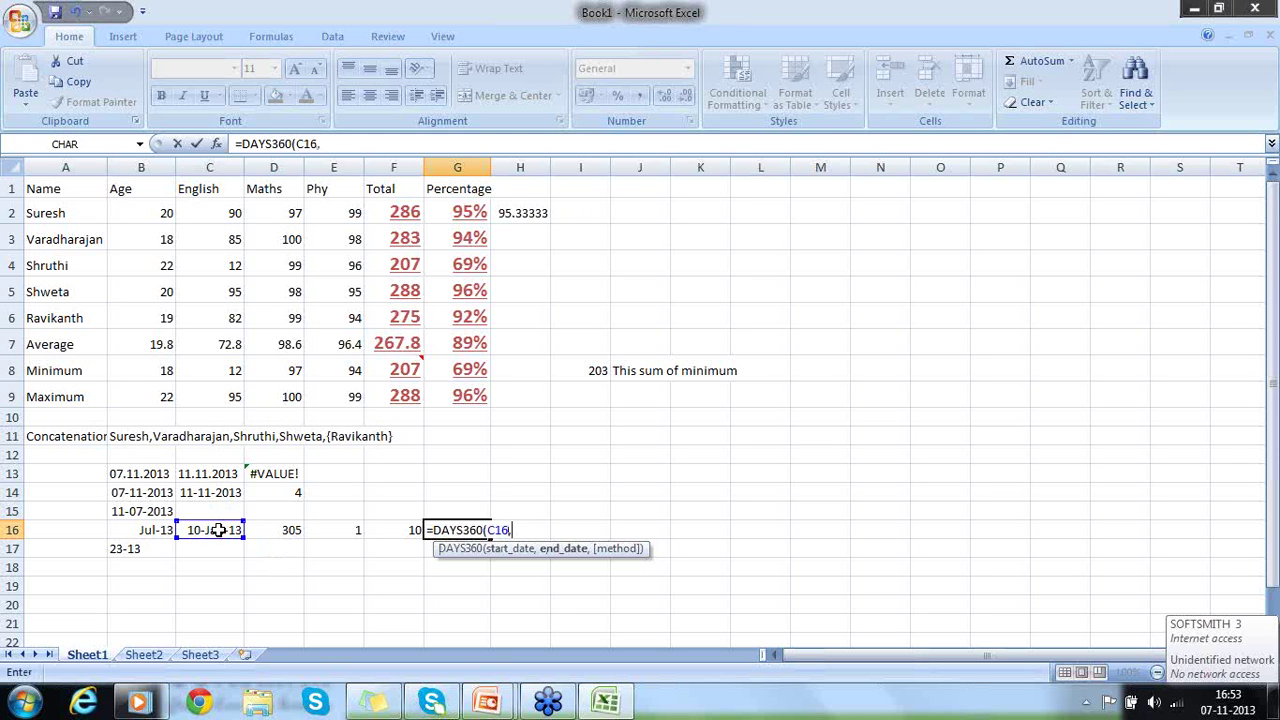
click(186, 491)
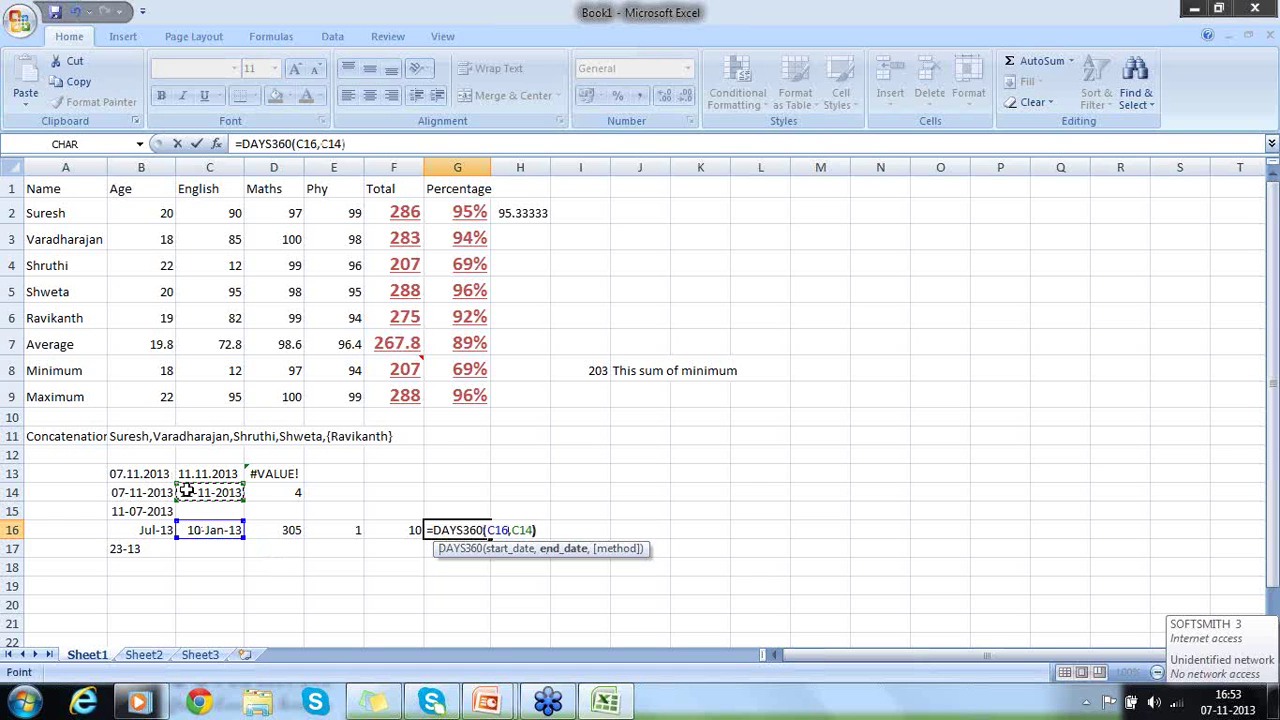
key(Return)
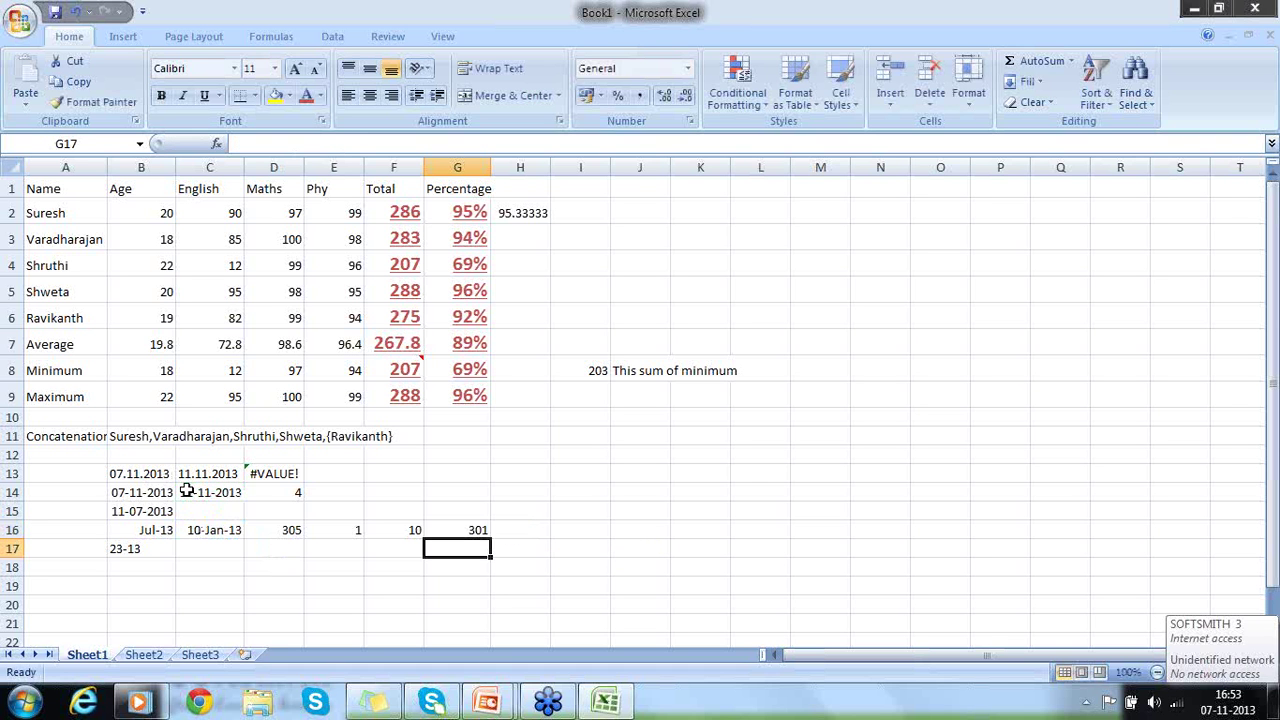
click(471, 528)
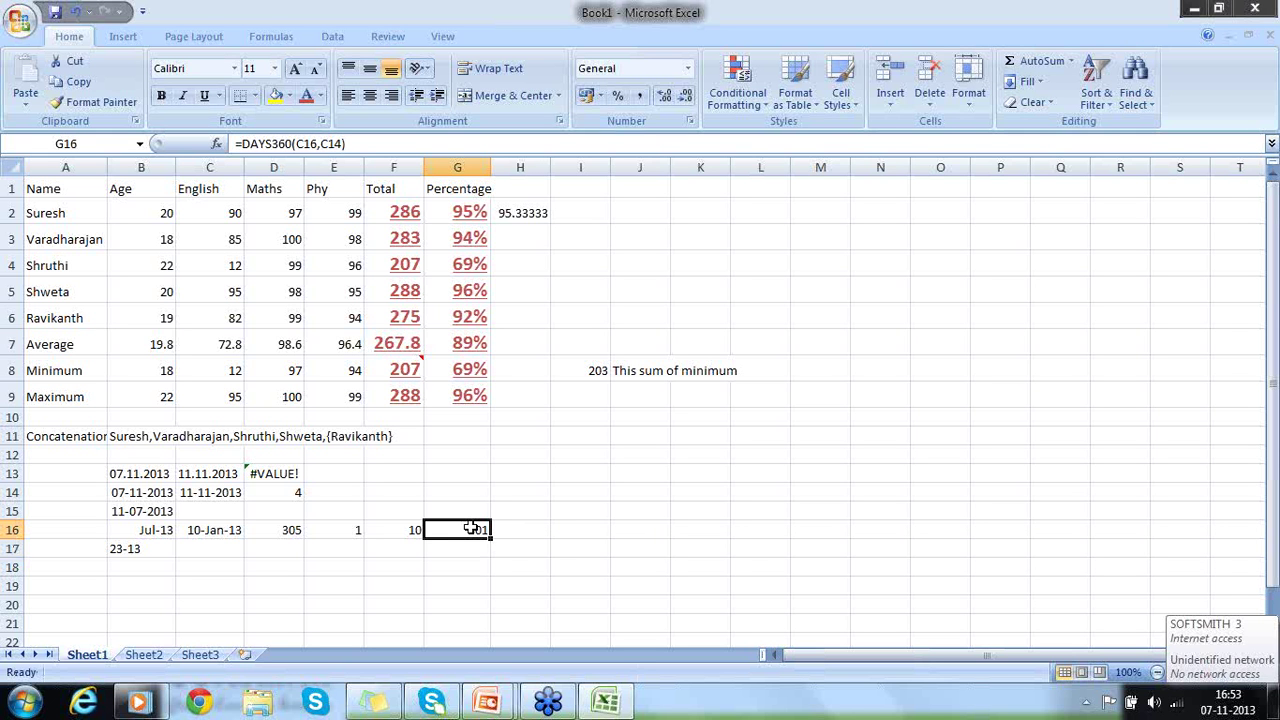
Replace G16's DAYS360 result with =YEAR(C16), which returns 2013
key(Delete)
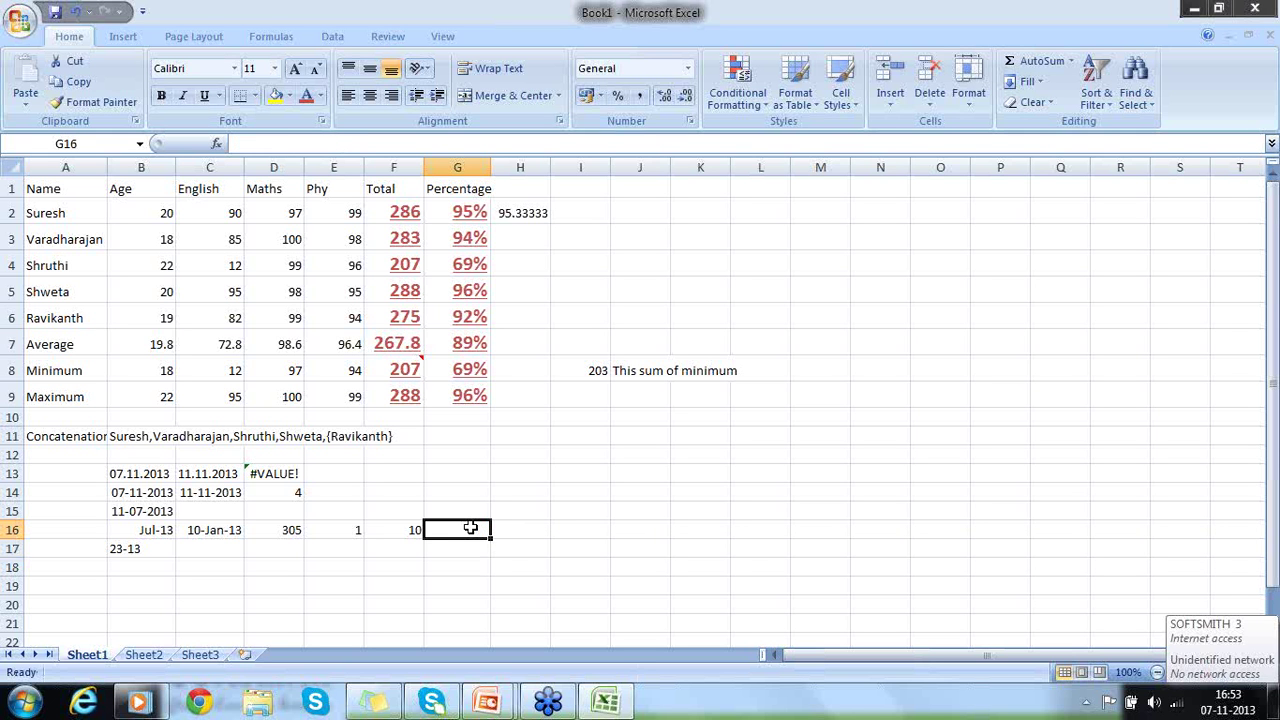
click(402, 538)
click(450, 536)
text(=Ye)
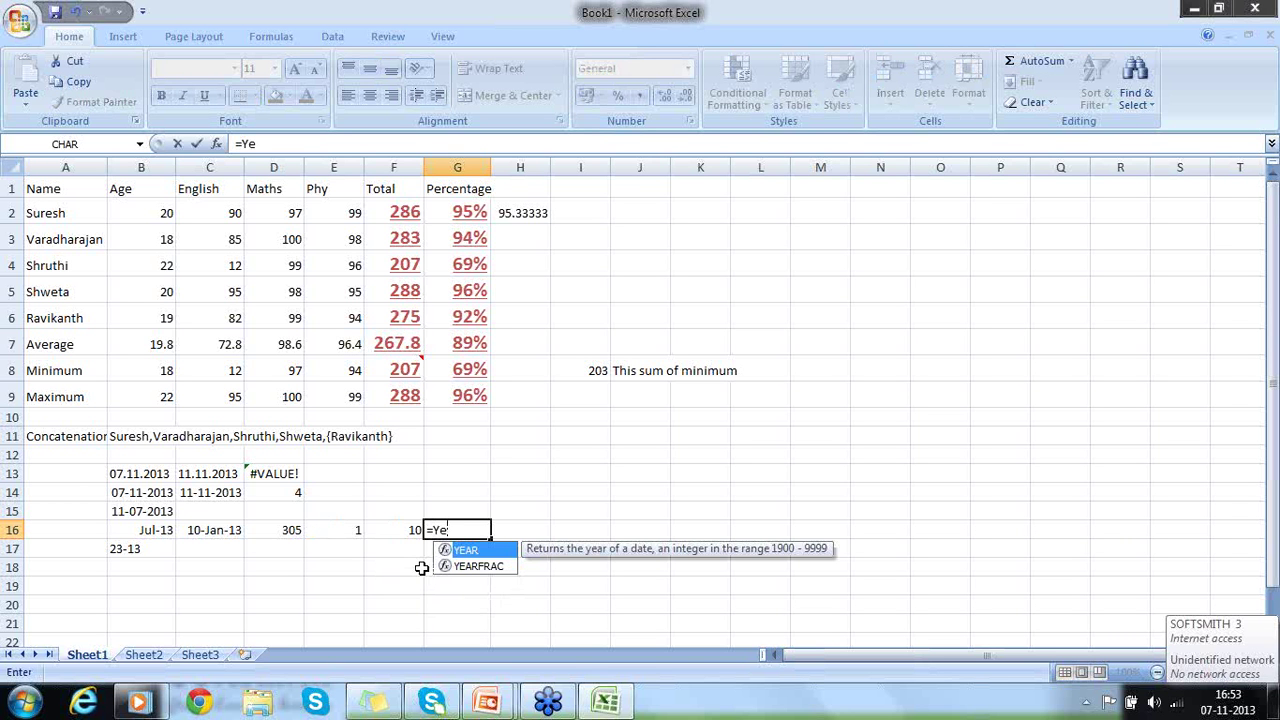
text(ar()
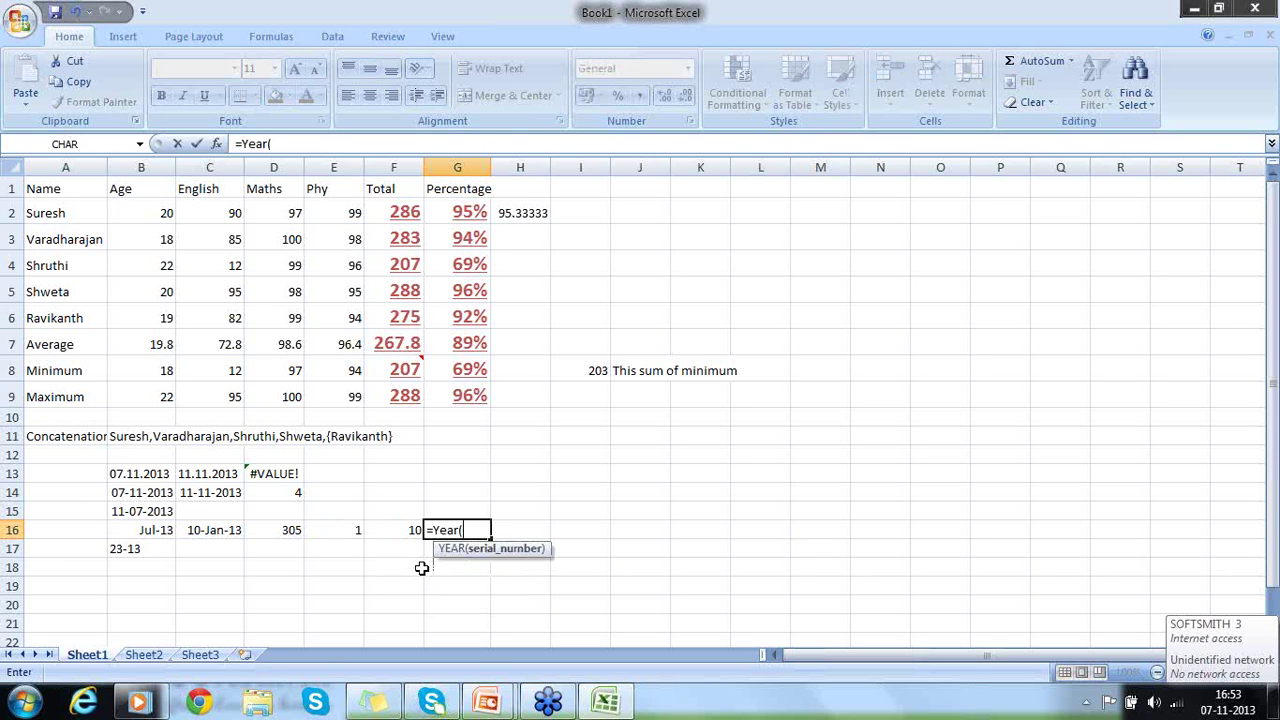
click(212, 530)
text())
key(Return)
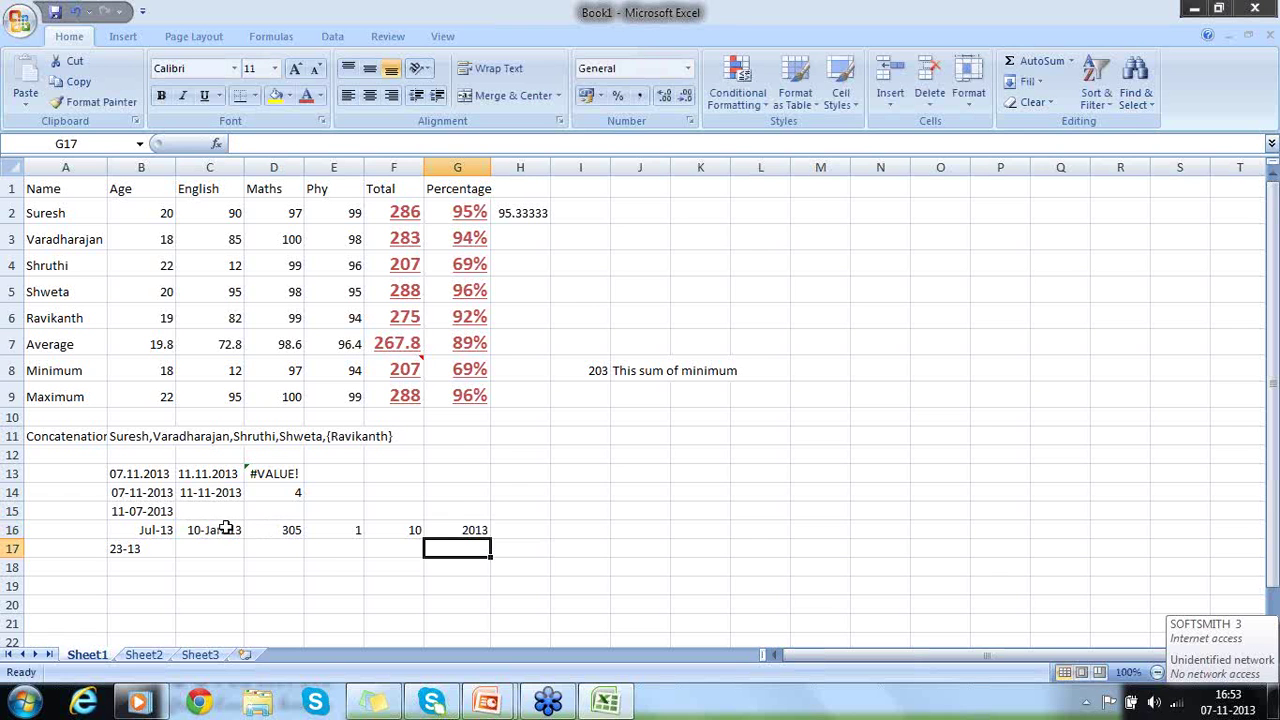
click(224, 530)
In Format Cells for C16, compare the Date and Custom number formats
right_click(228, 536)
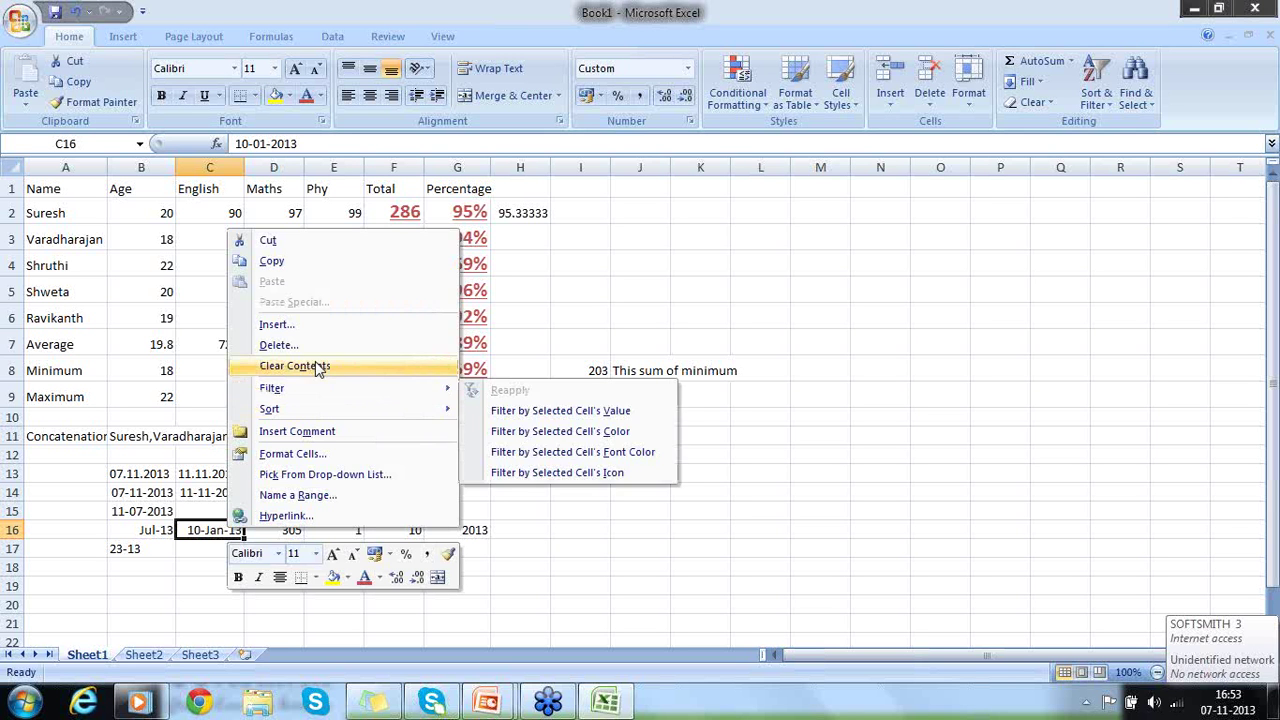
click(320, 452)
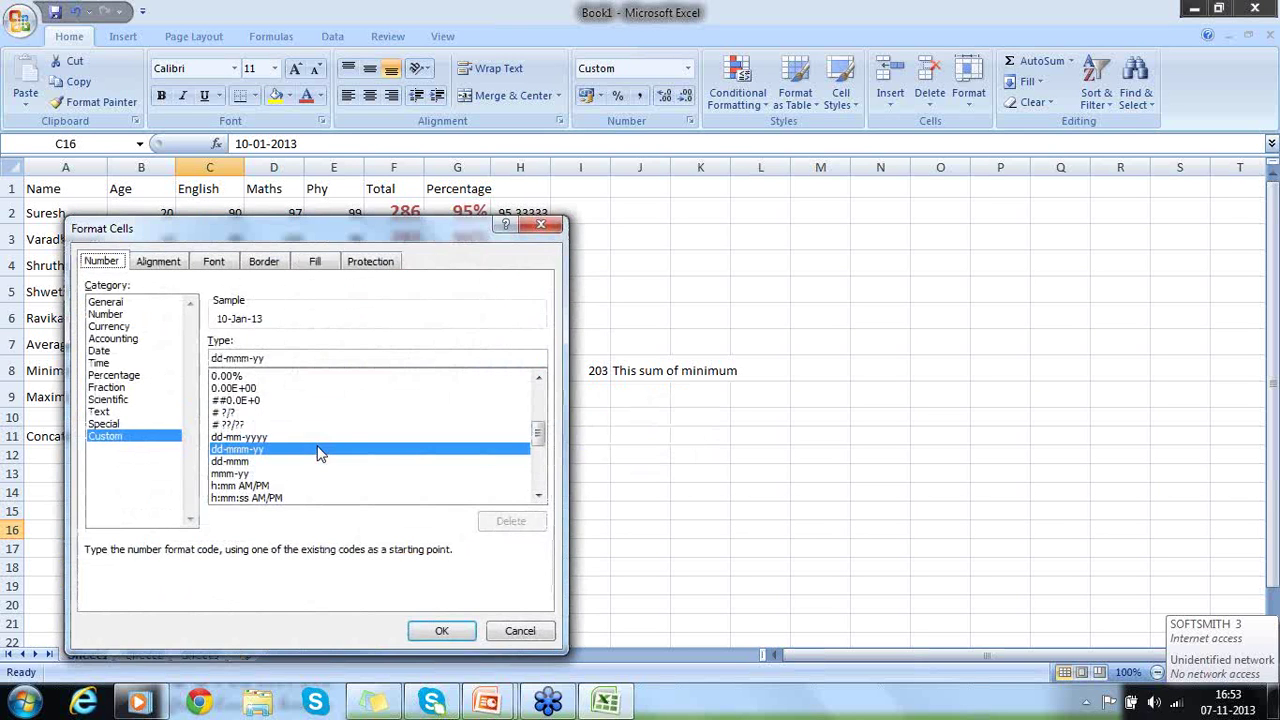
click(101, 354)
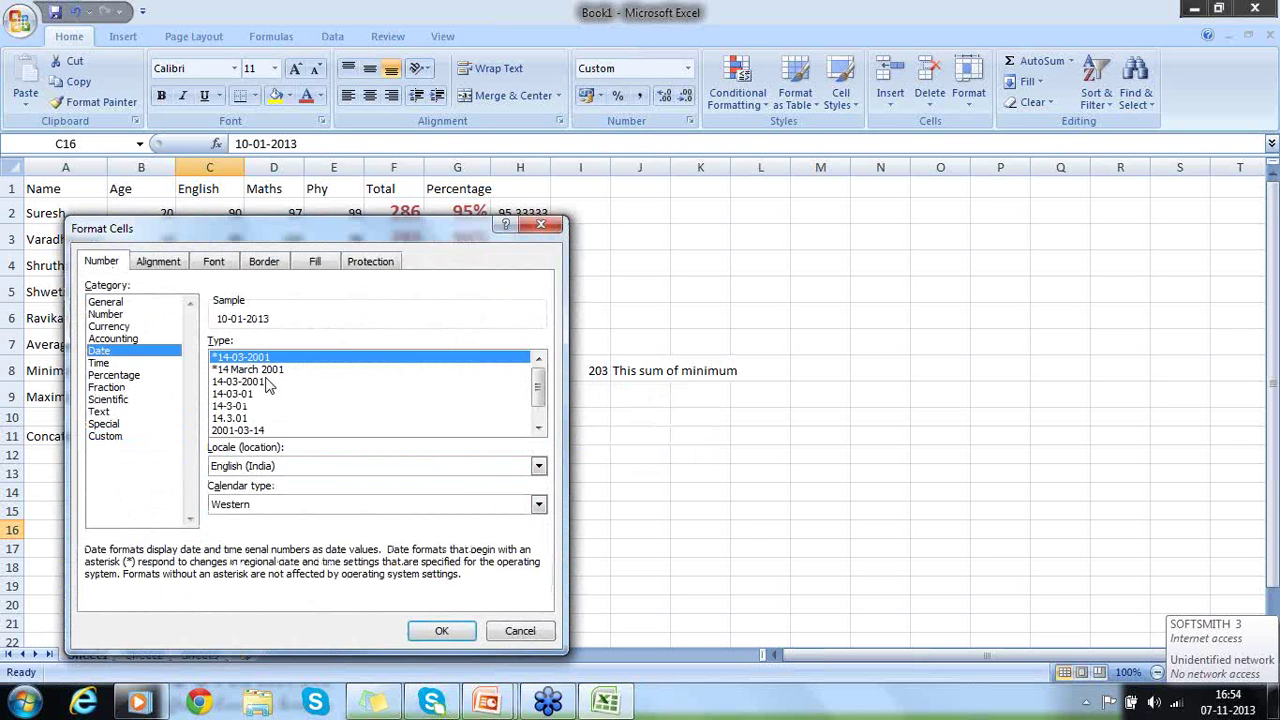
click(538, 424)
click(538, 424)
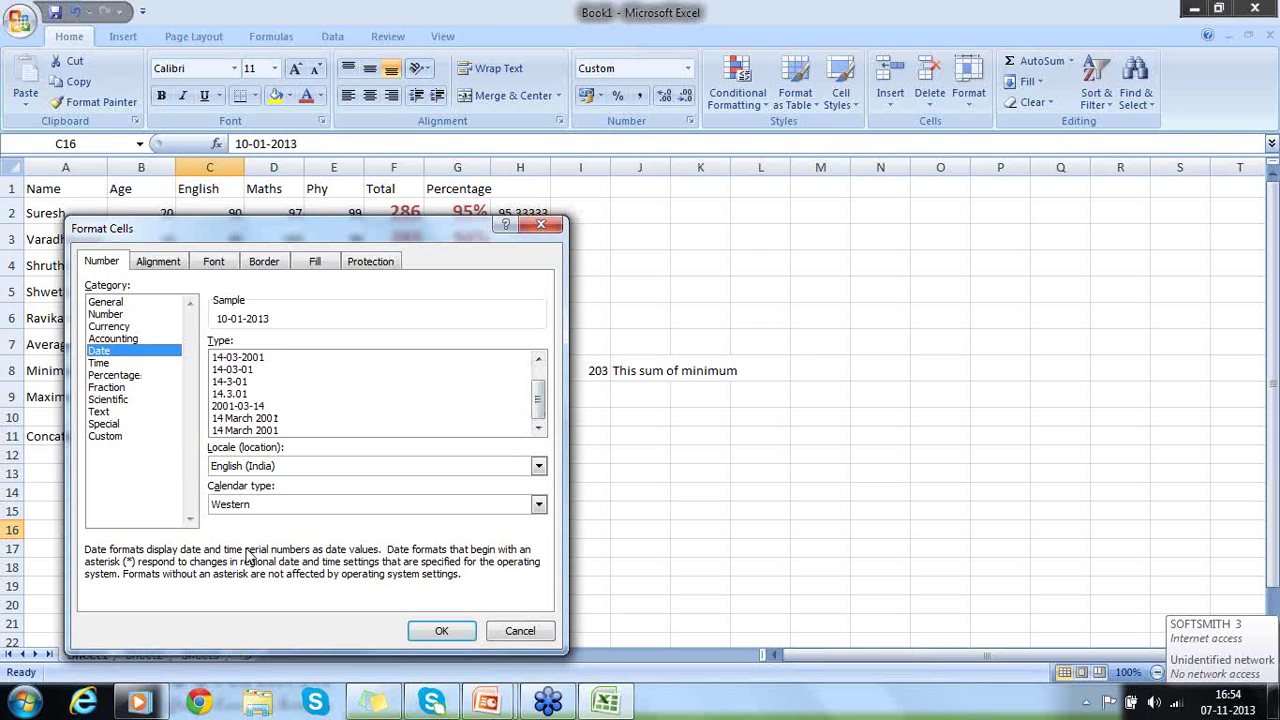
click(114, 437)
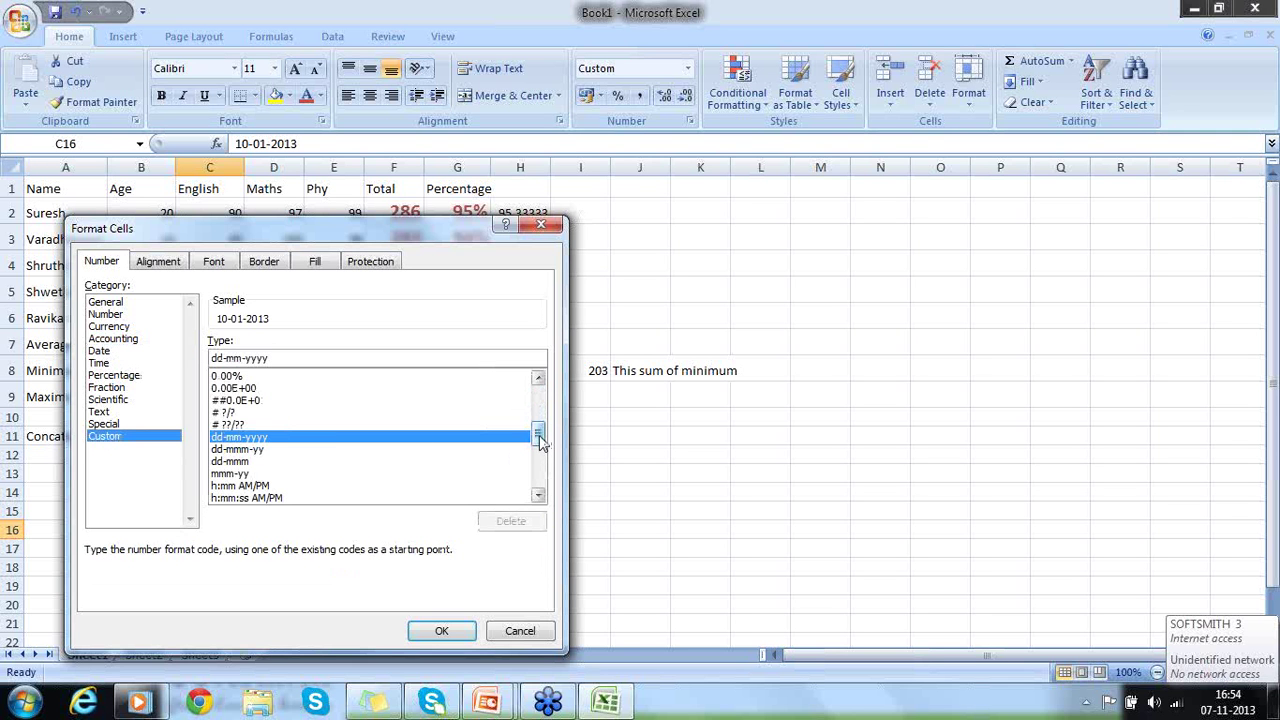
drag(539, 443, 530, 392)
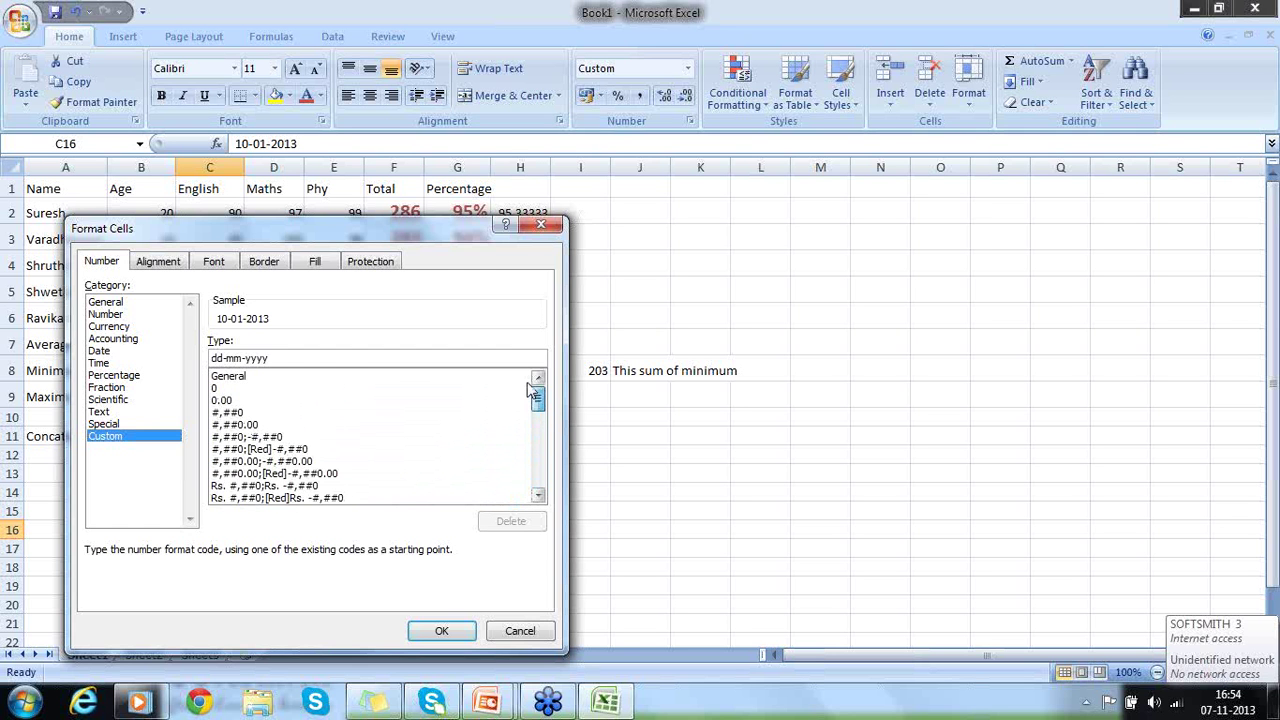
click(101, 353)
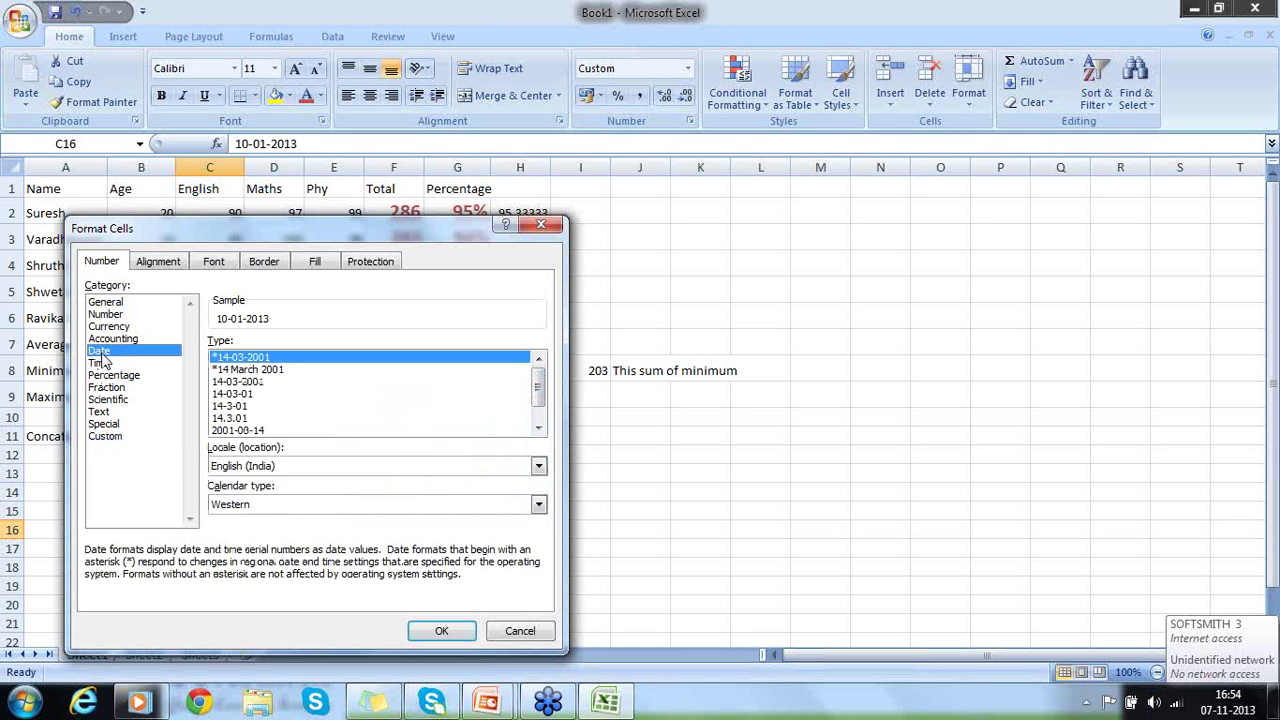
Apply the English (United States) 3-14 month-day date type to C16, showing 1-10
click(538, 466)
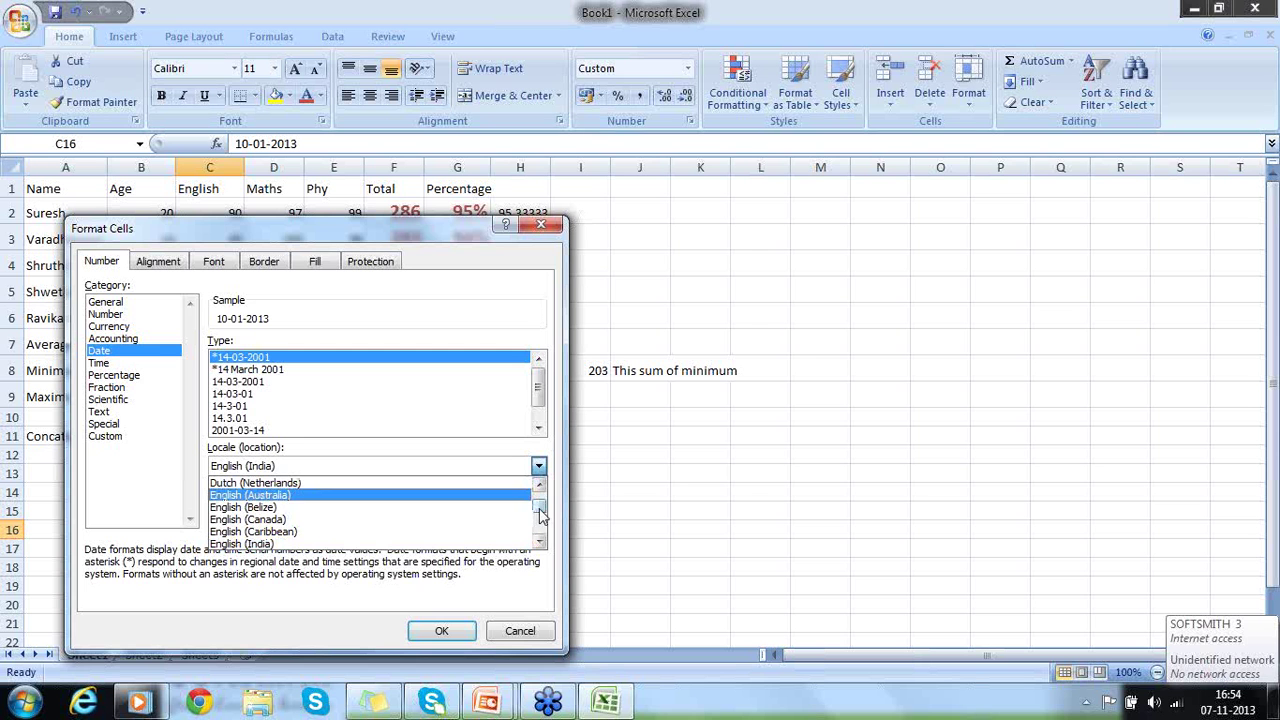
drag(541, 517, 540, 502)
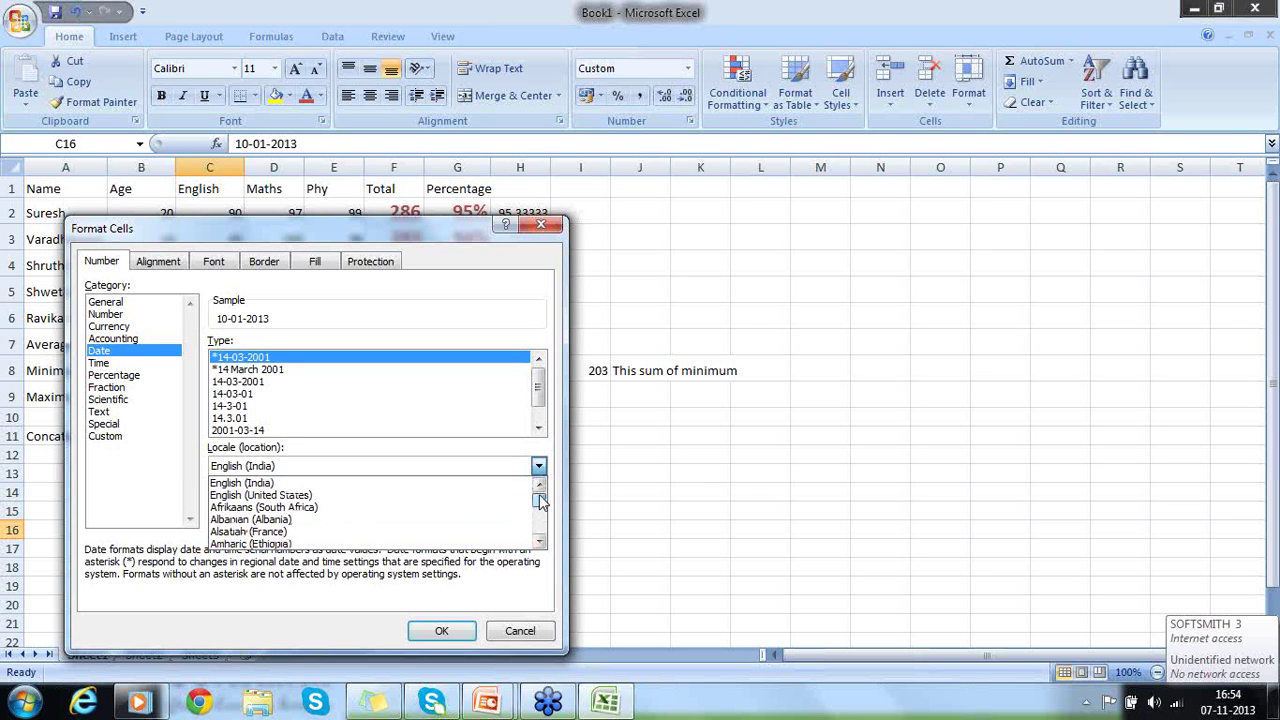
click(480, 495)
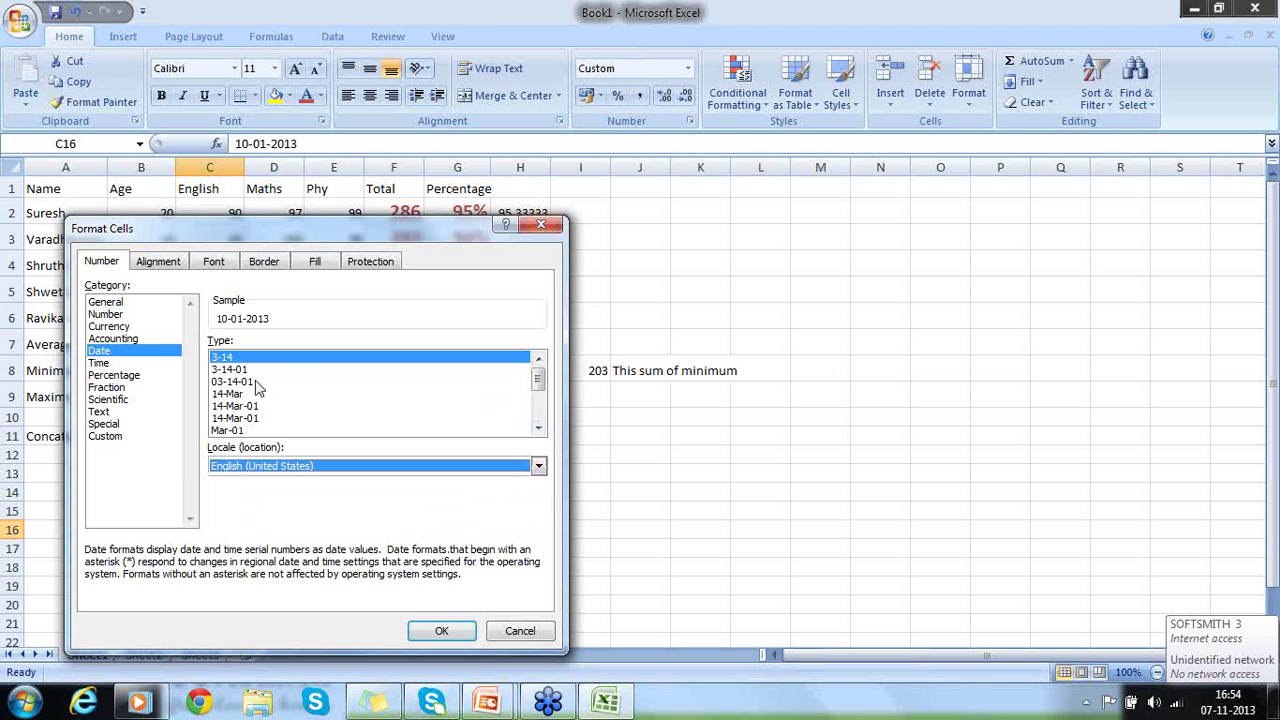
click(538, 428)
click(538, 428)
click(538, 428)
click(538, 428)
click(538, 428)
click(538, 428)
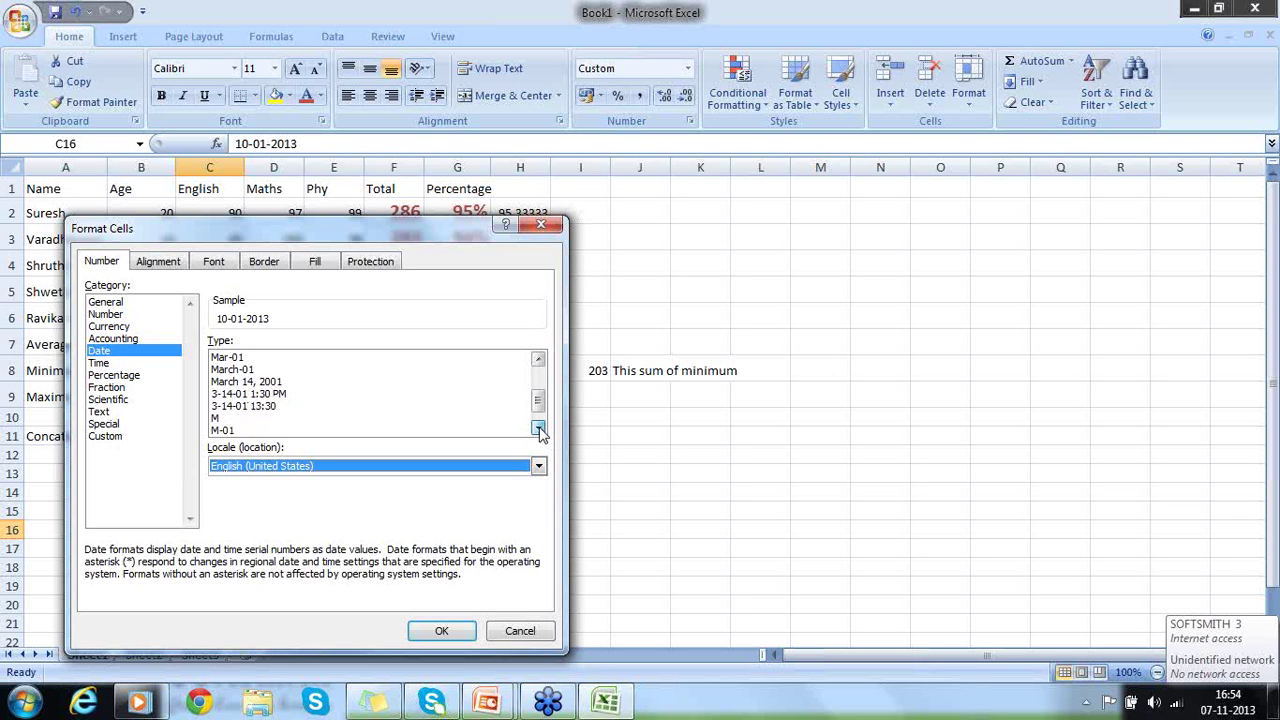
click(538, 428)
click(538, 428)
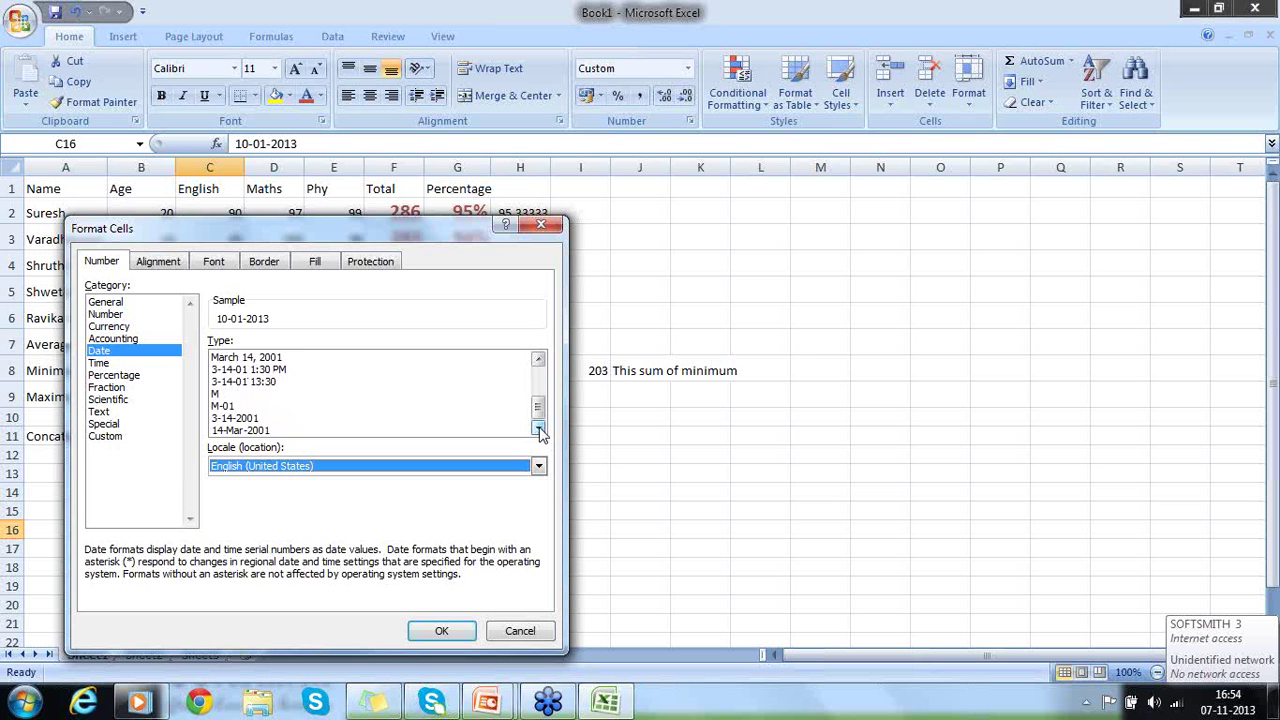
drag(537, 406, 536, 378)
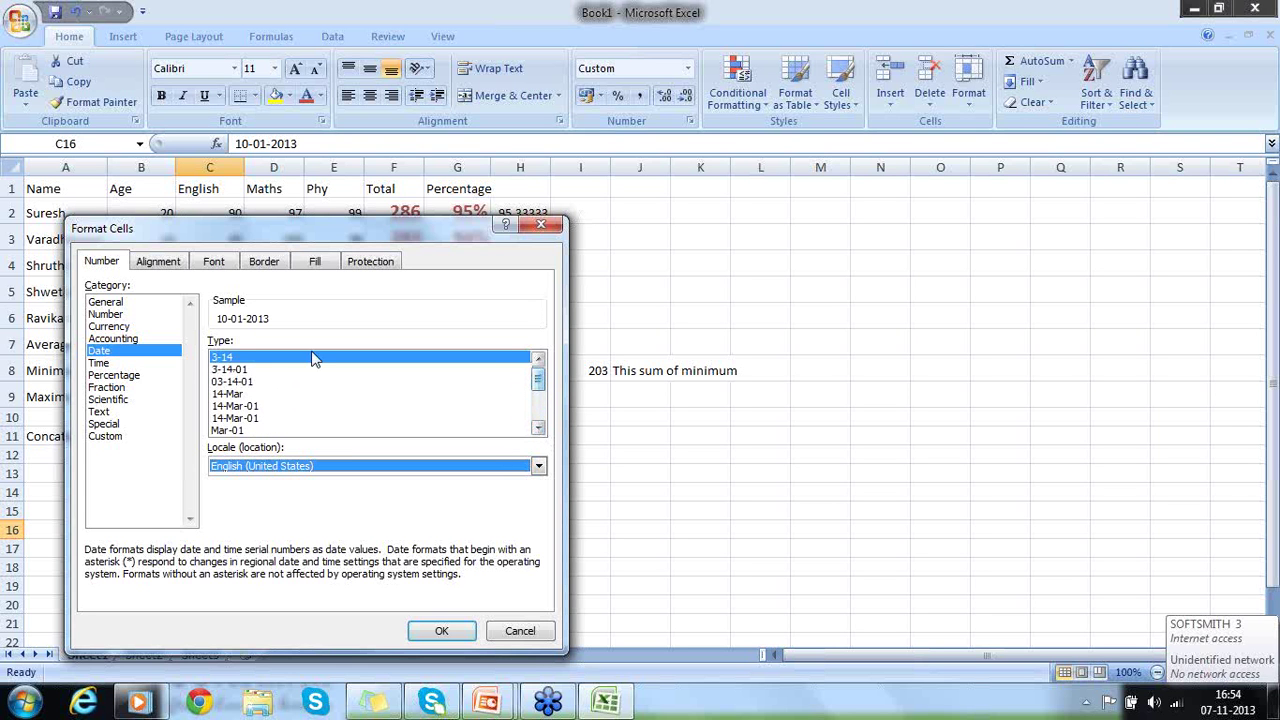
click(110, 438)
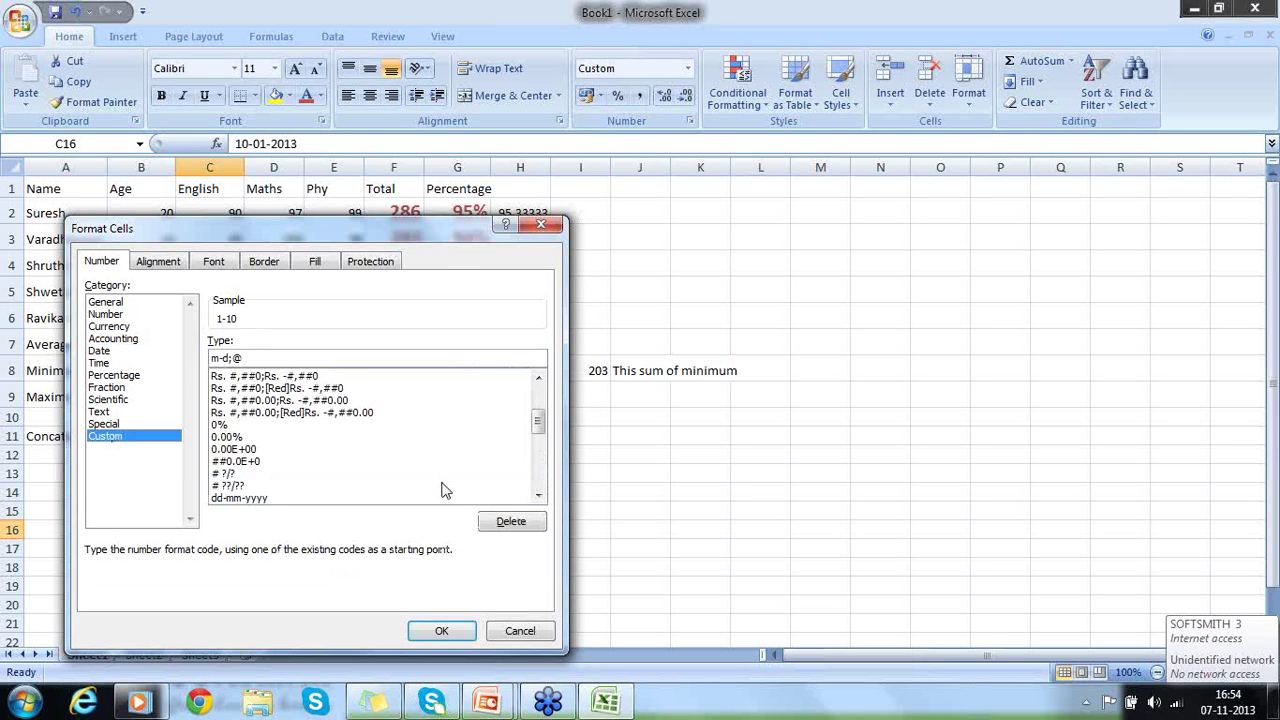
drag(538, 424, 540, 484)
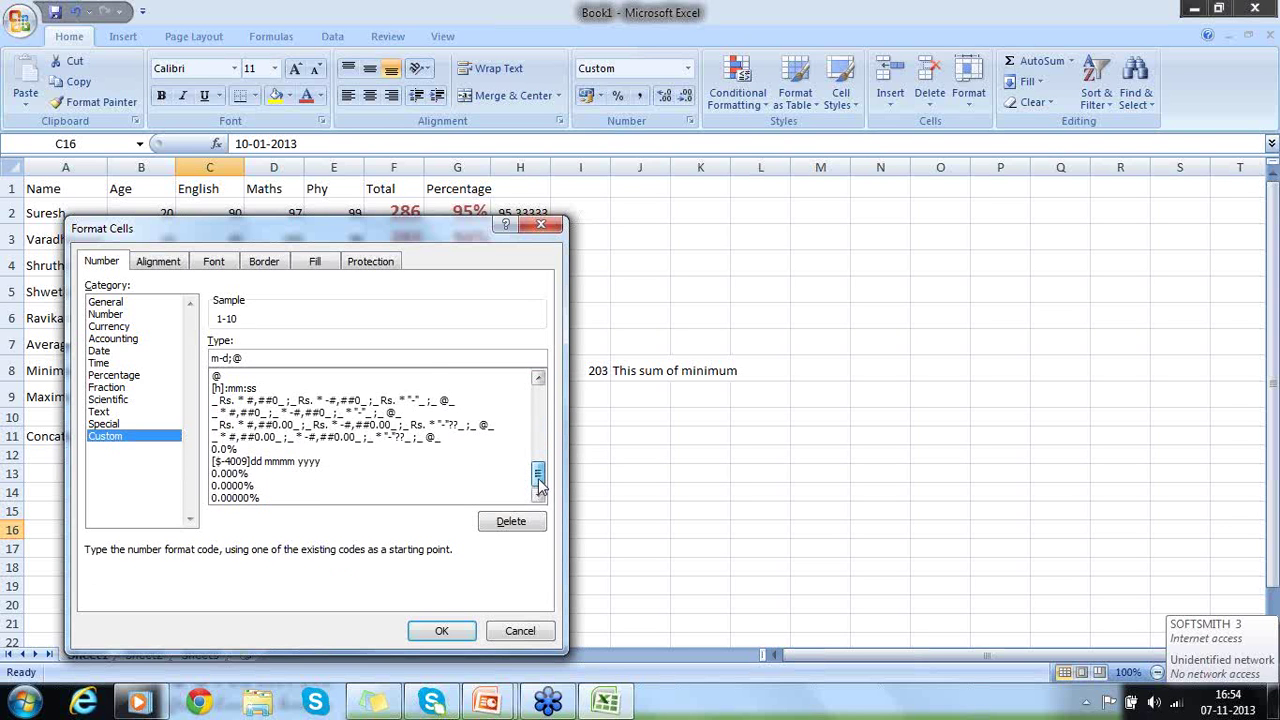
drag(539, 478, 538, 396)
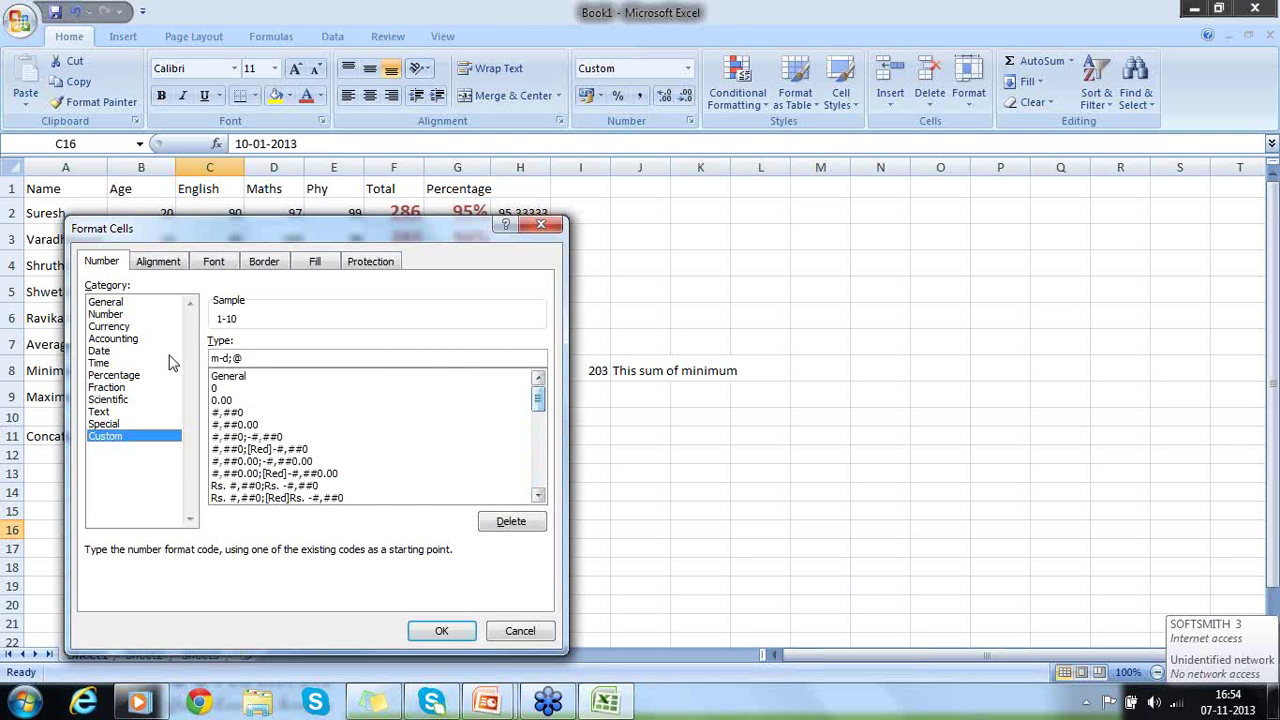
click(105, 351)
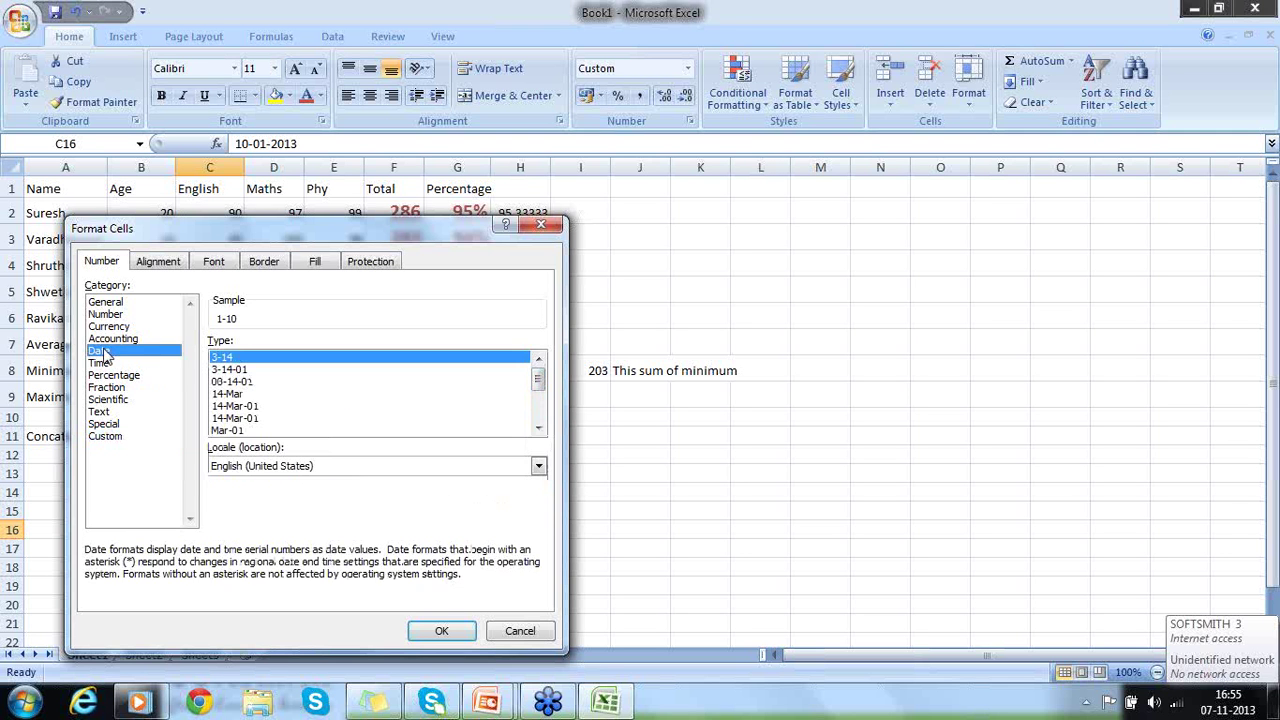
key(Return)
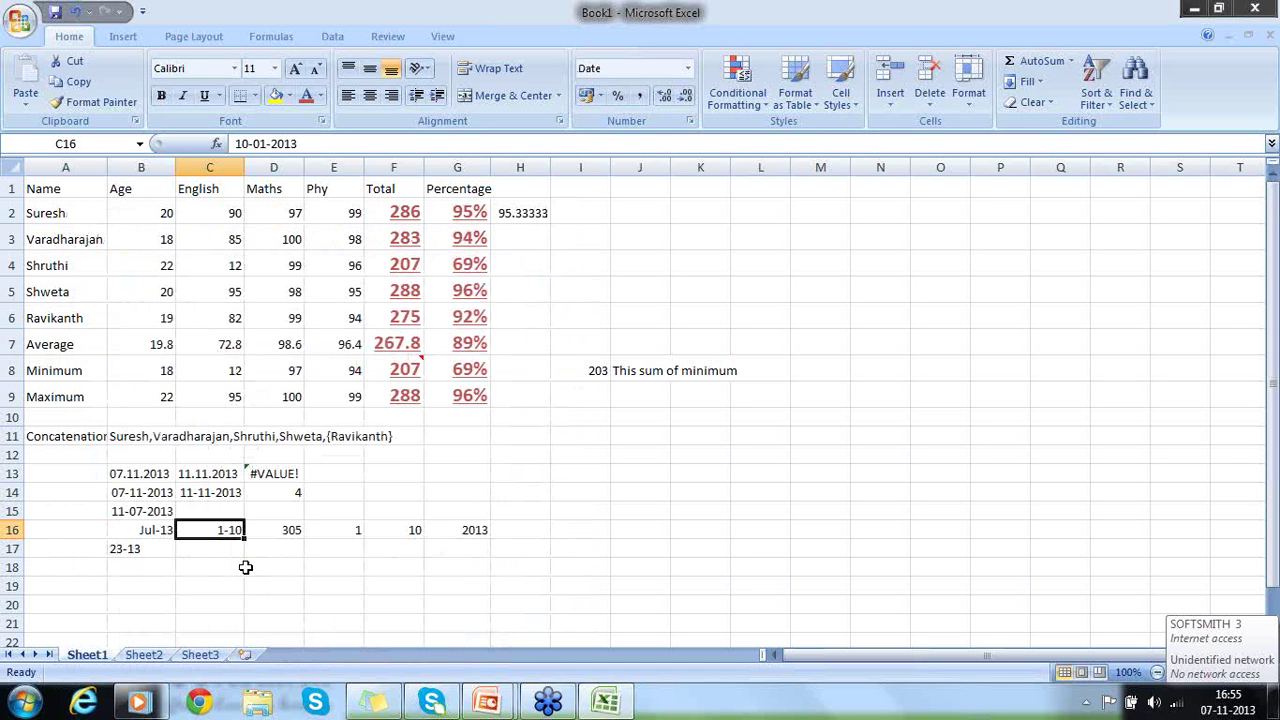
Give C16 the default day-month-year date format with Ctrl+Shift+#
right_click(228, 530)
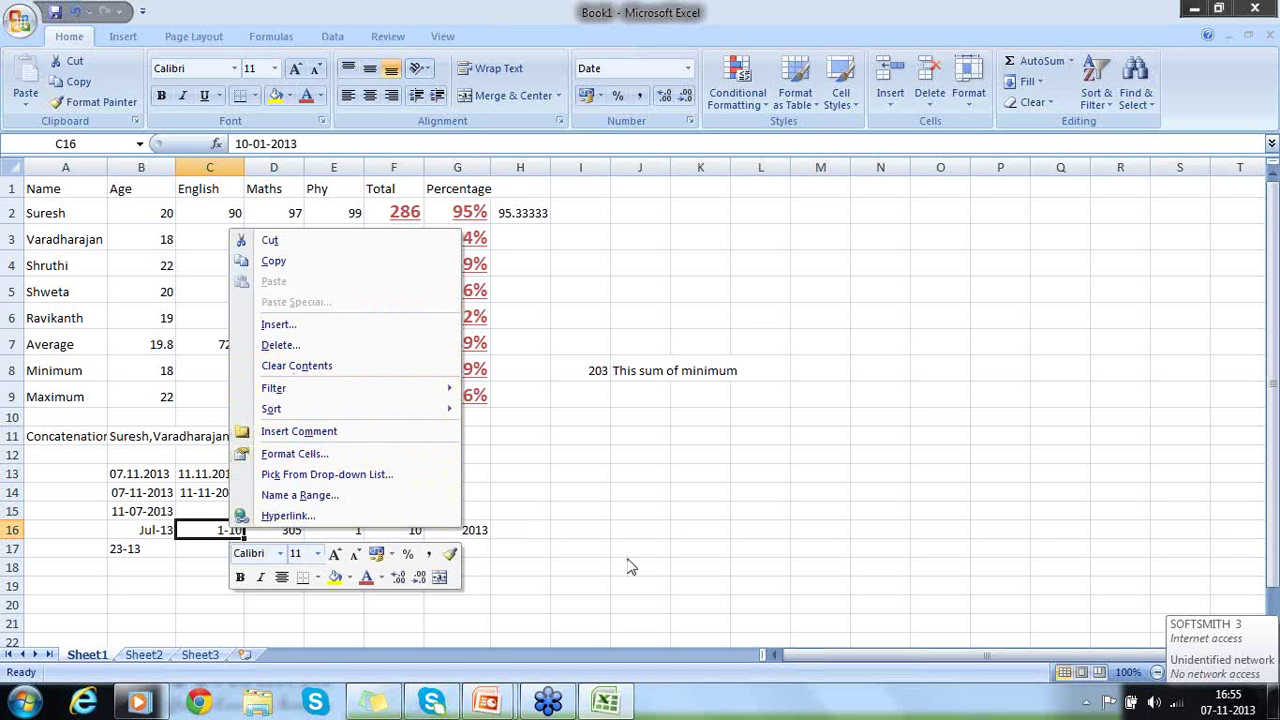
key(Escape)
key(ctrl+shift+numbersign)
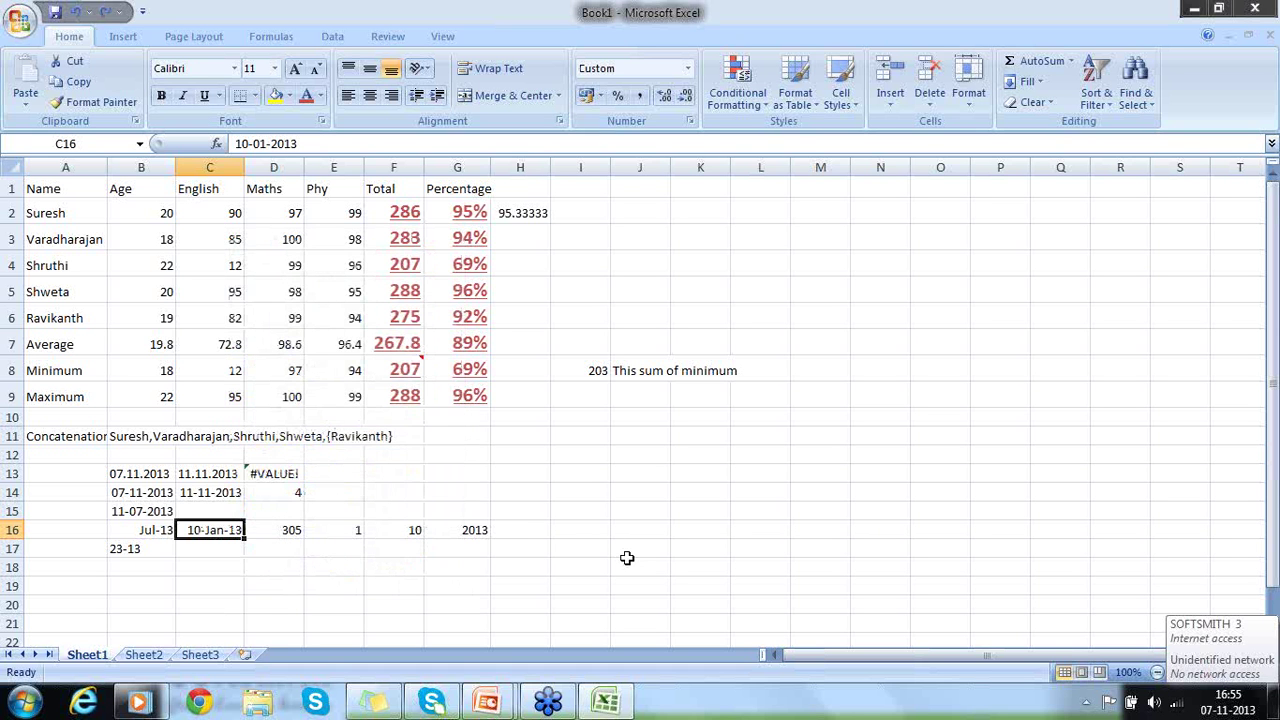
Format C16 with English (India) locale, Gregorian (English) calendar and type 03-14-01, showing 01-10-13
right_click(224, 528)
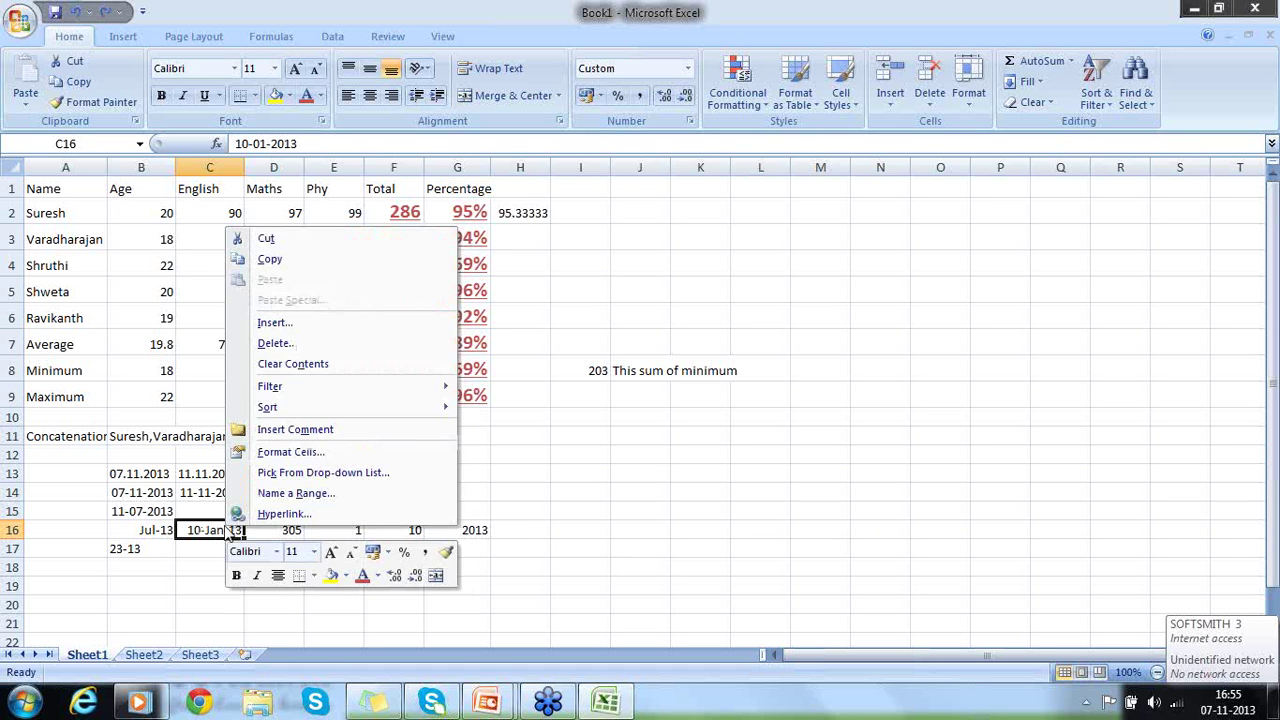
click(302, 452)
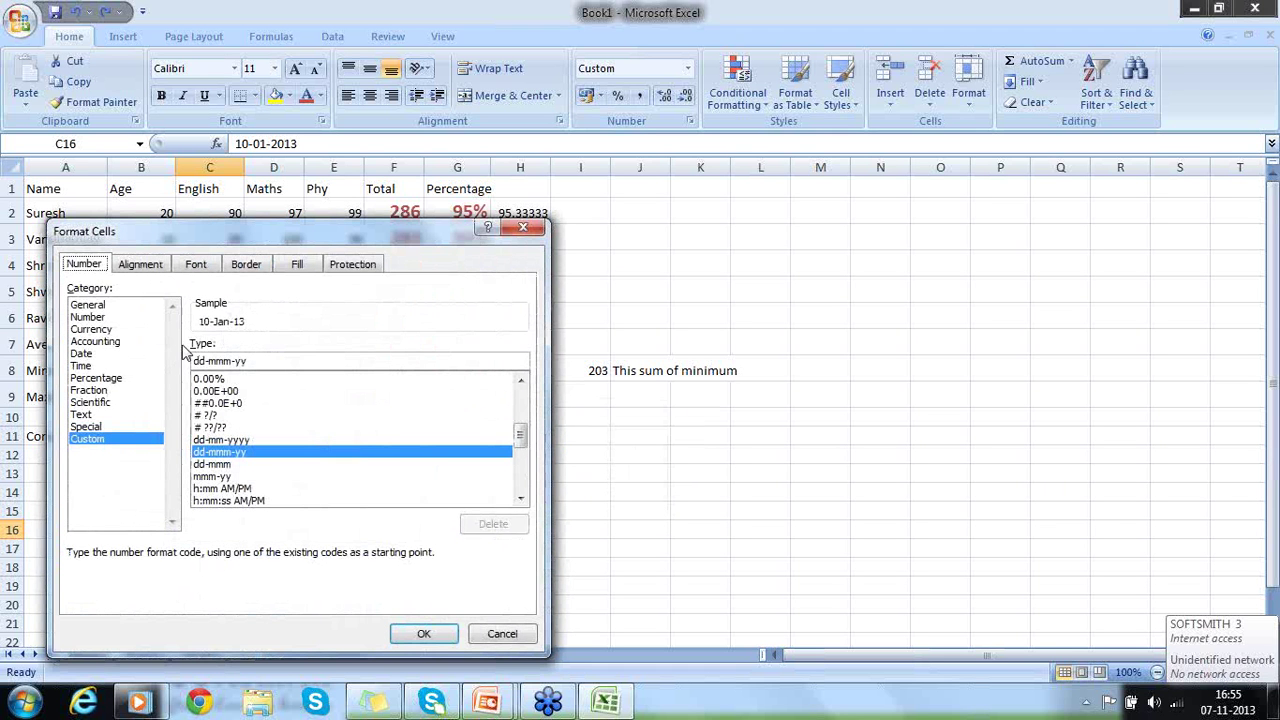
click(81, 353)
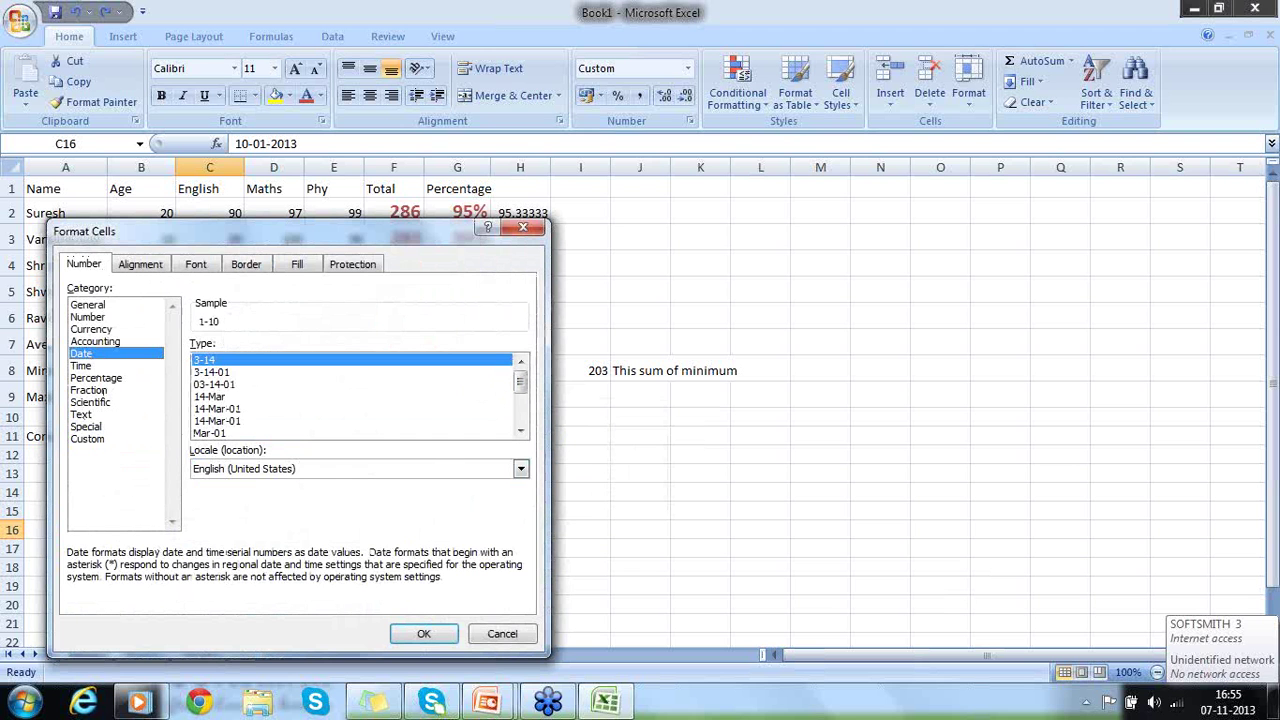
click(517, 470)
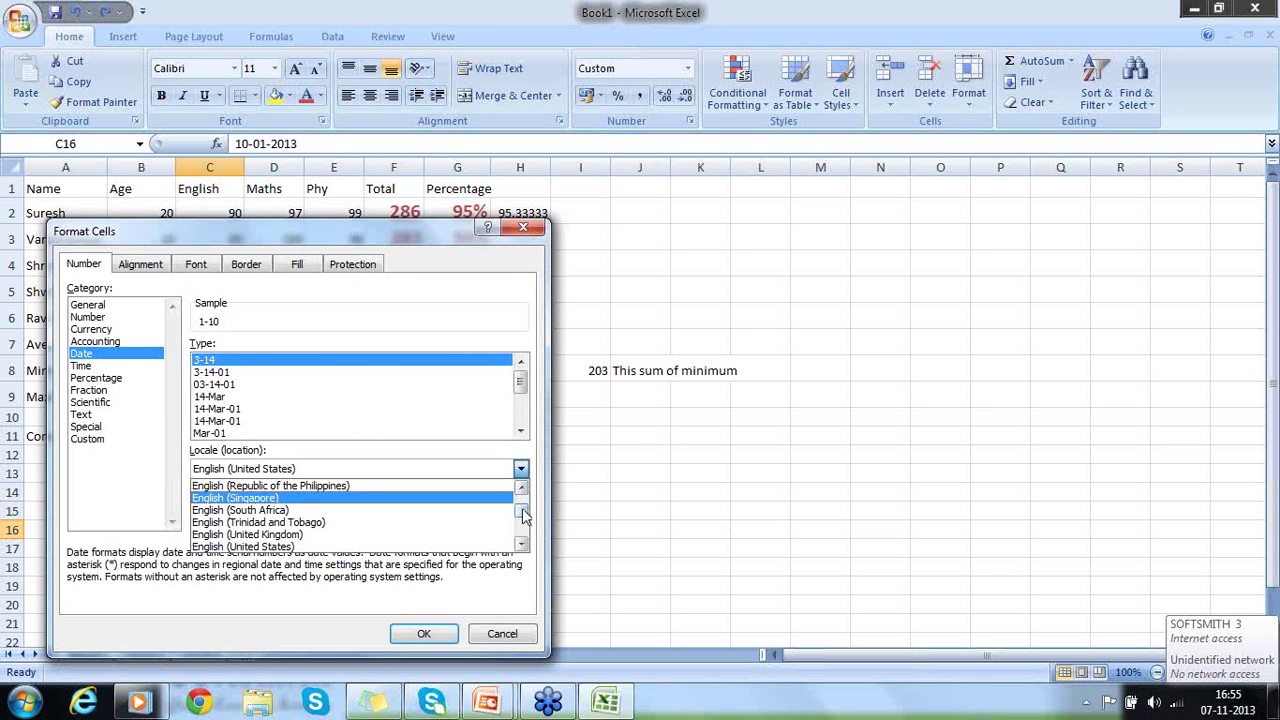
click(522, 512)
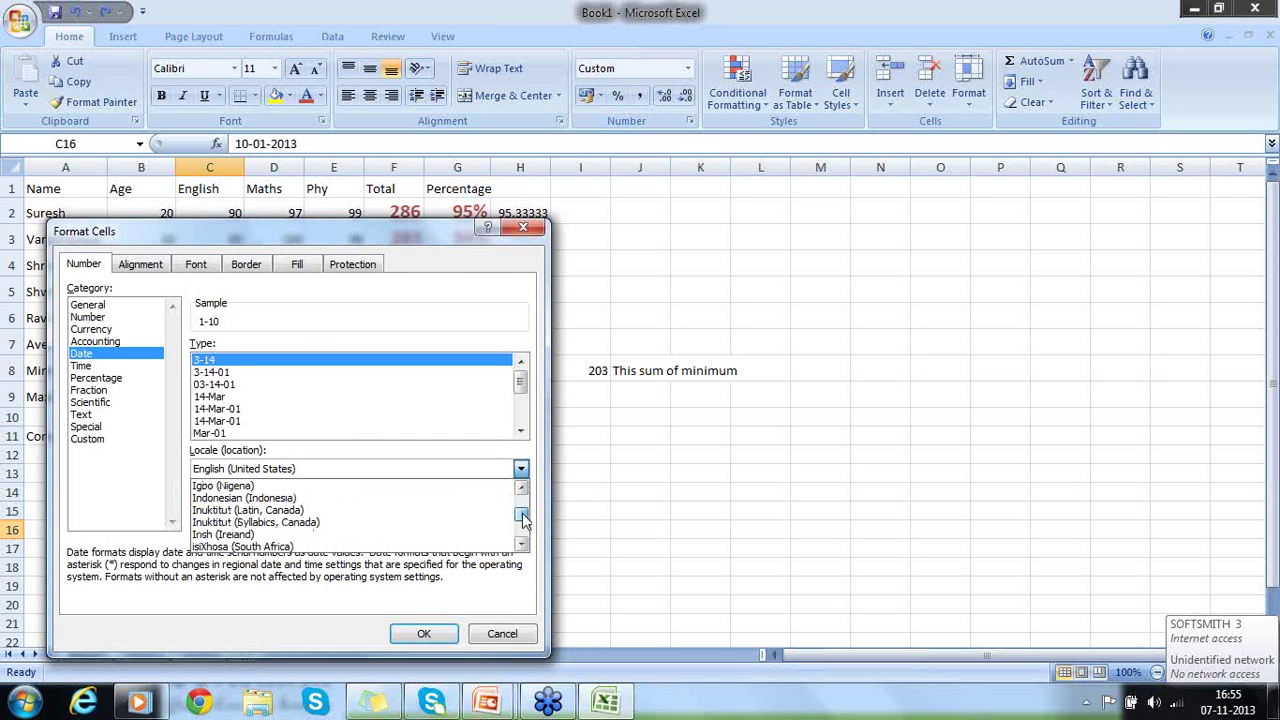
click(522, 515)
click(522, 515)
click(522, 515)
drag(522, 516, 522, 508)
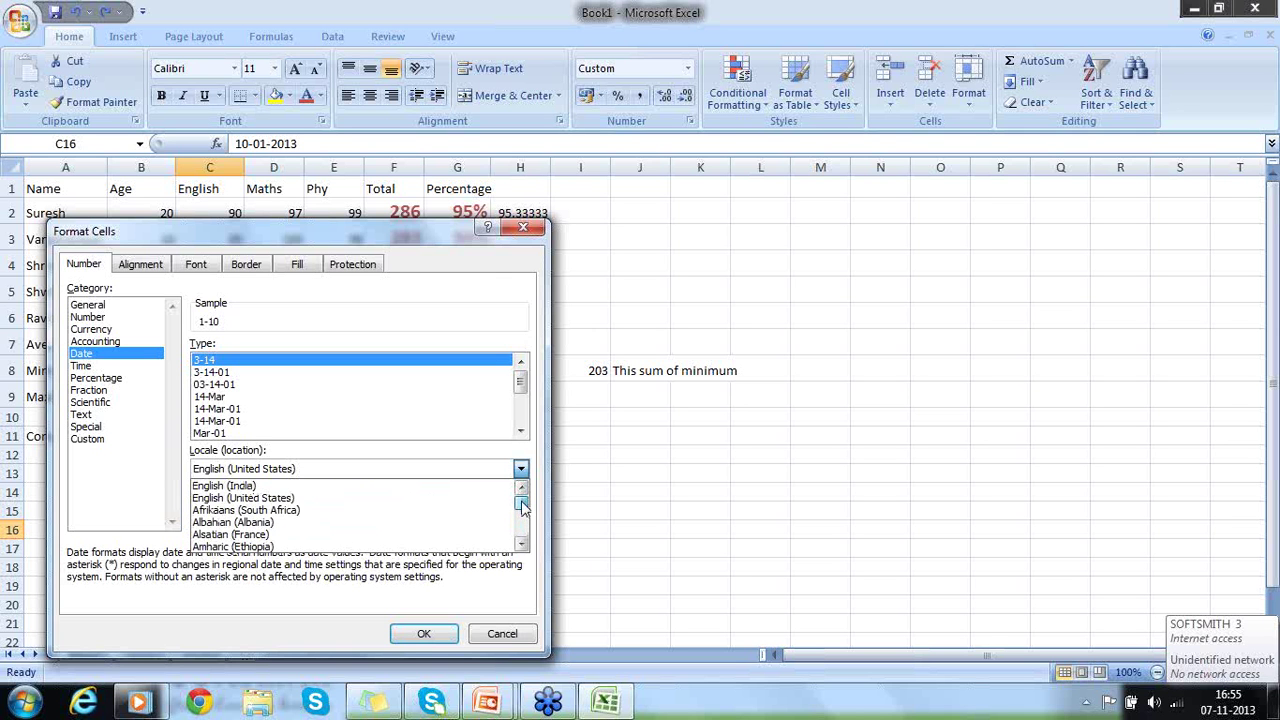
click(490, 486)
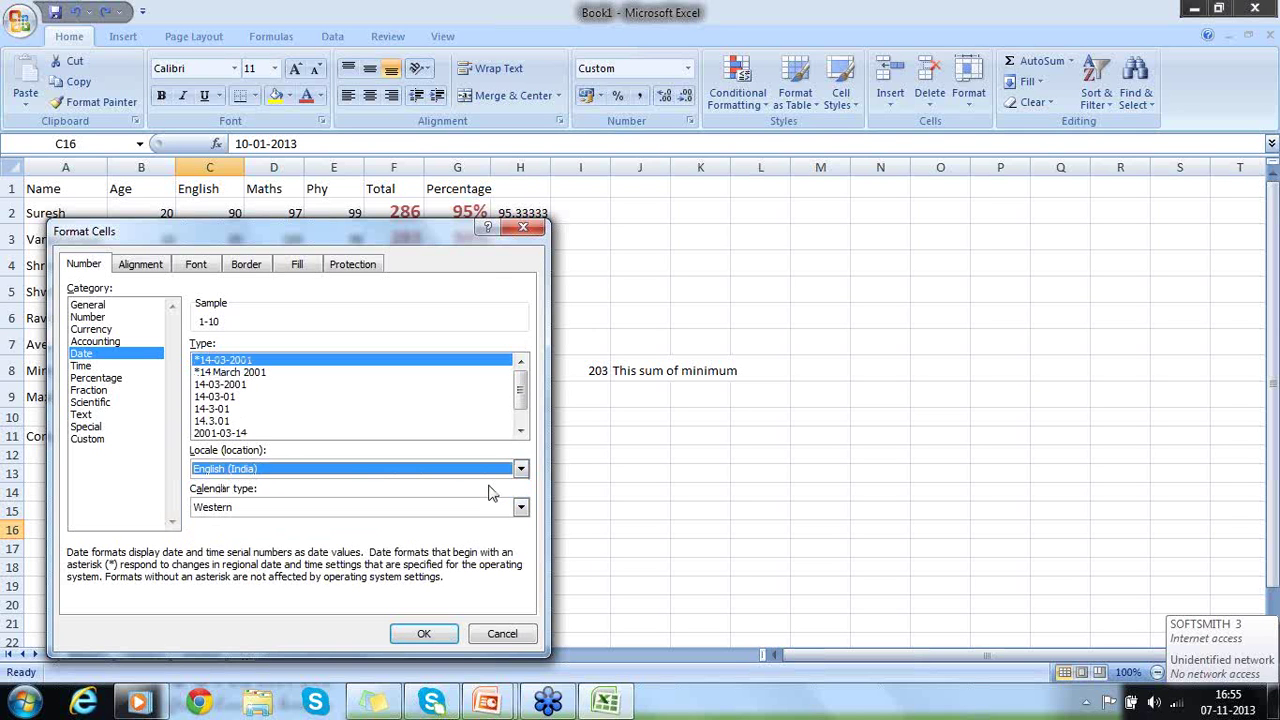
click(520, 507)
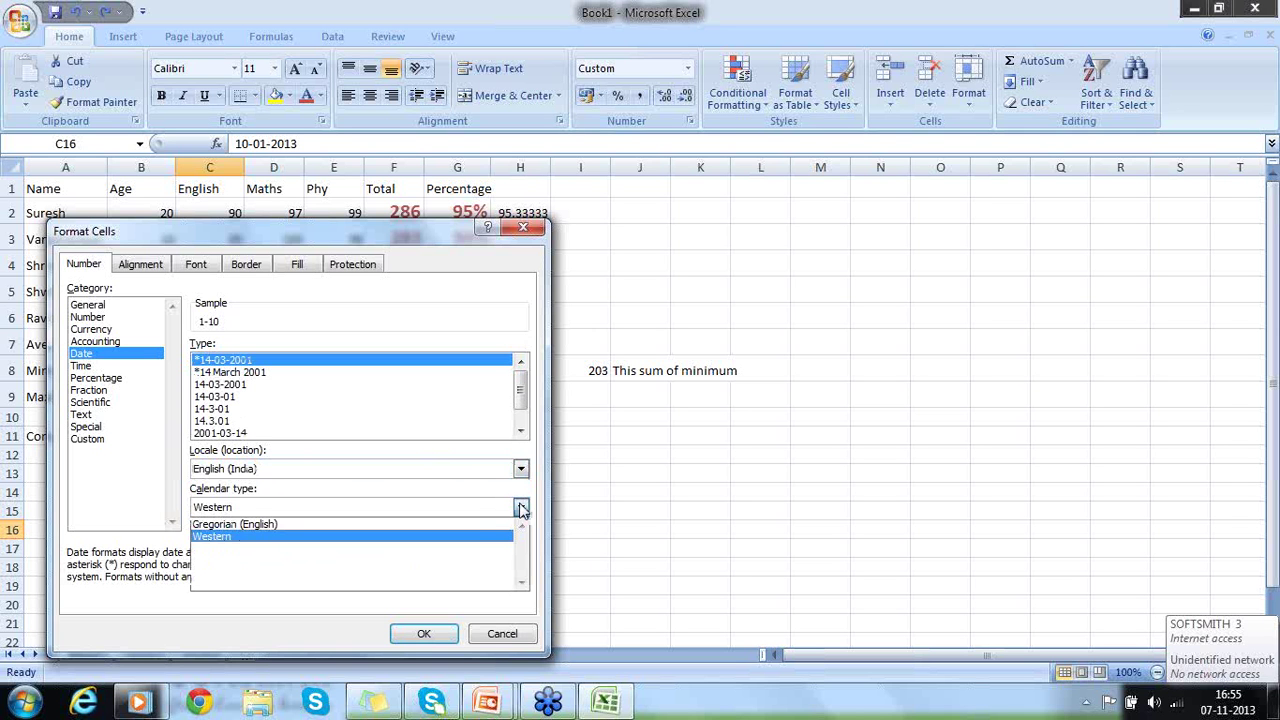
click(470, 528)
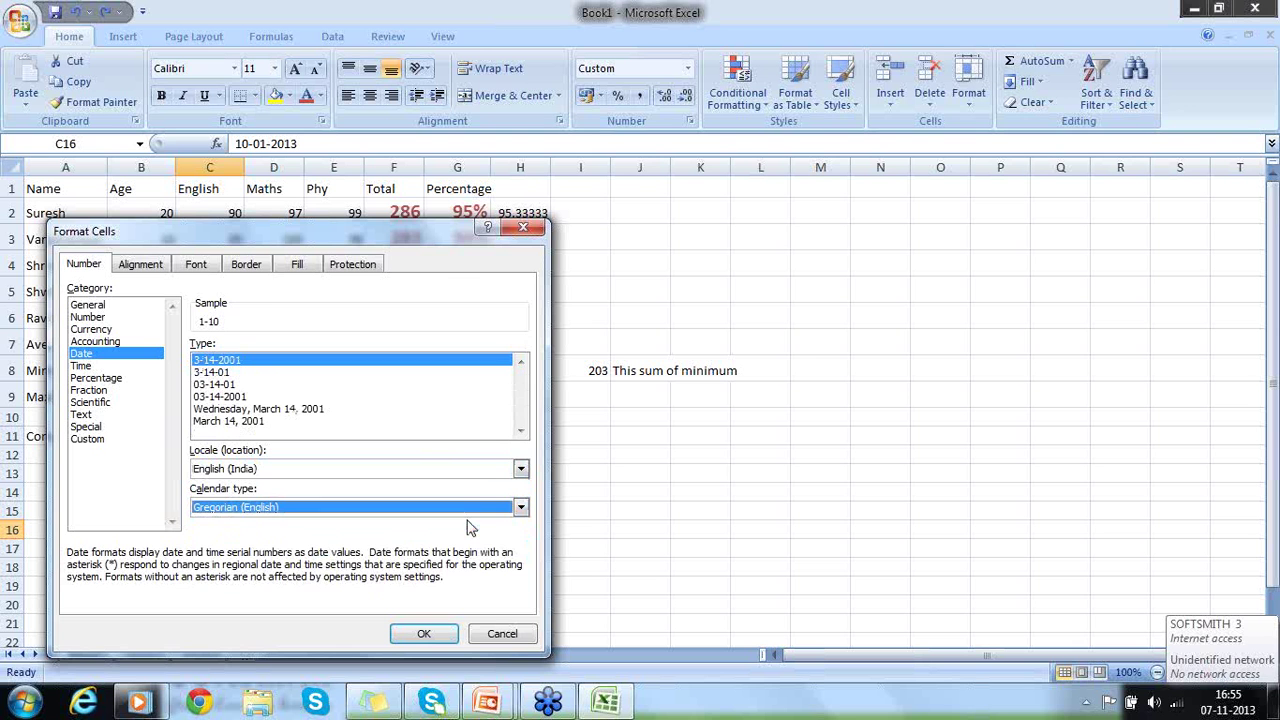
click(218, 385)
click(423, 633)
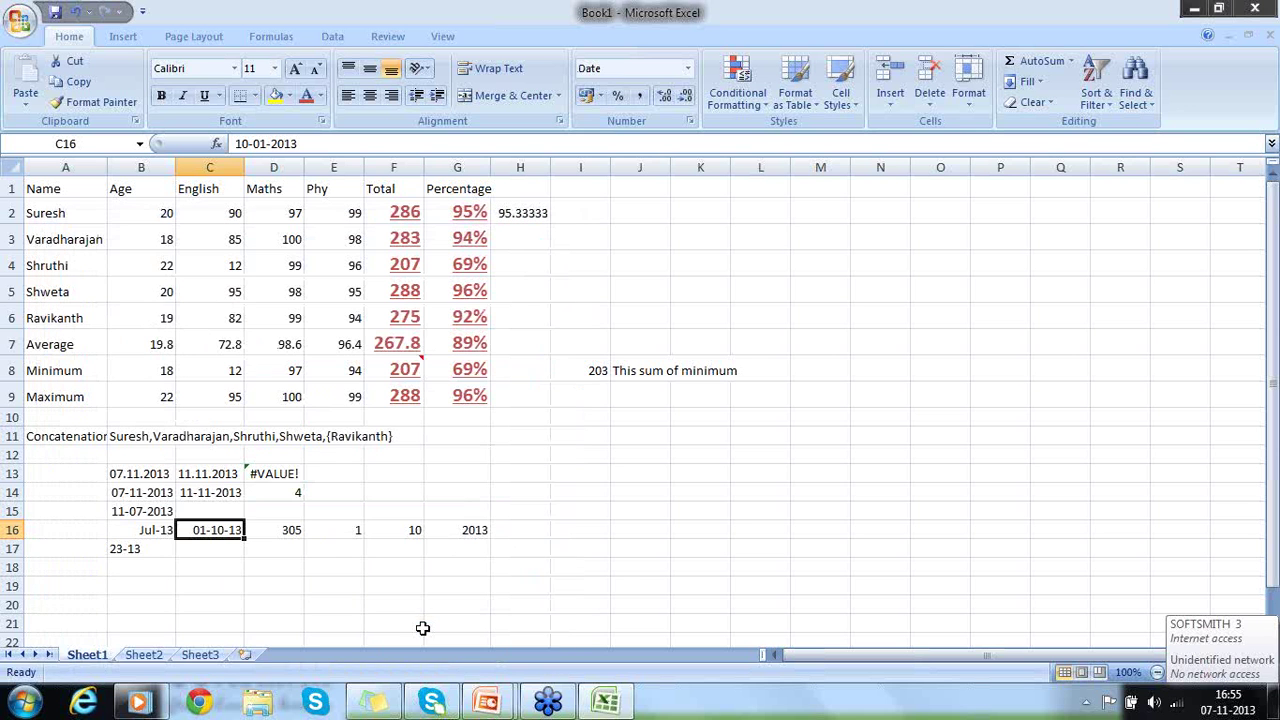
Switch C16 to the Gregorian (English) 03-14-2001 date type, showing 01-10-2013
right_click(242, 540)
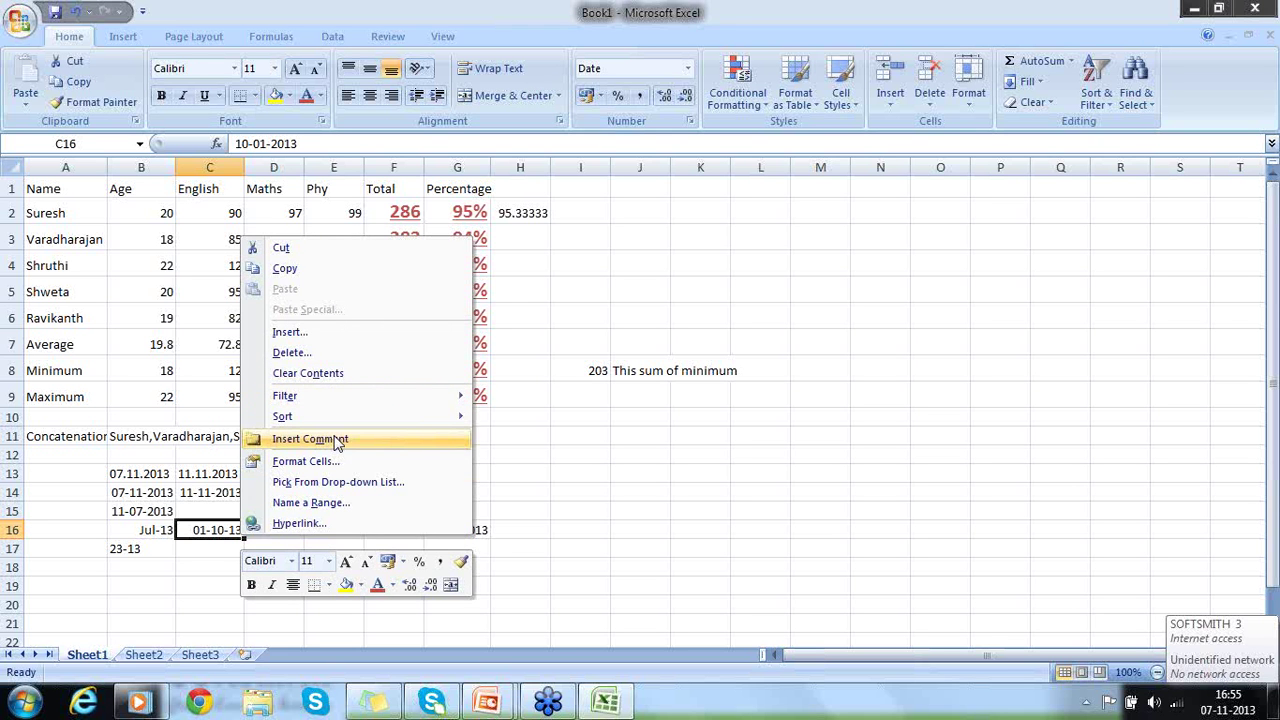
click(304, 464)
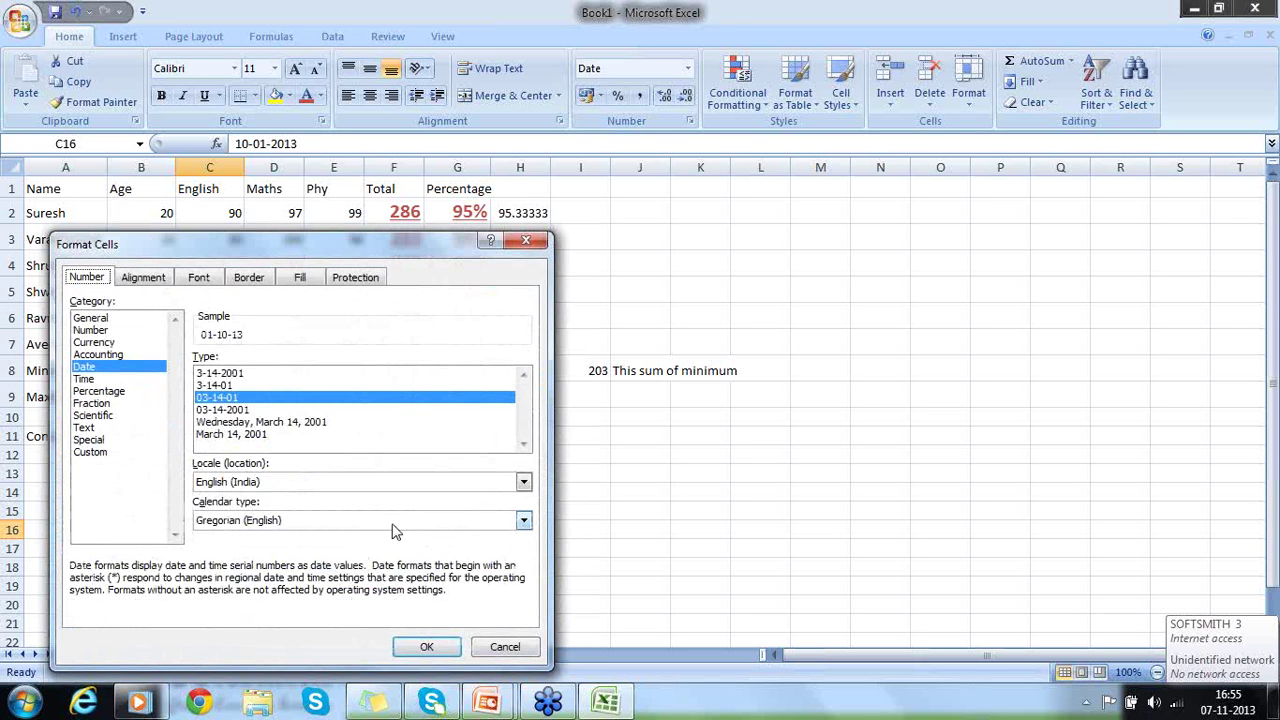
click(400, 520)
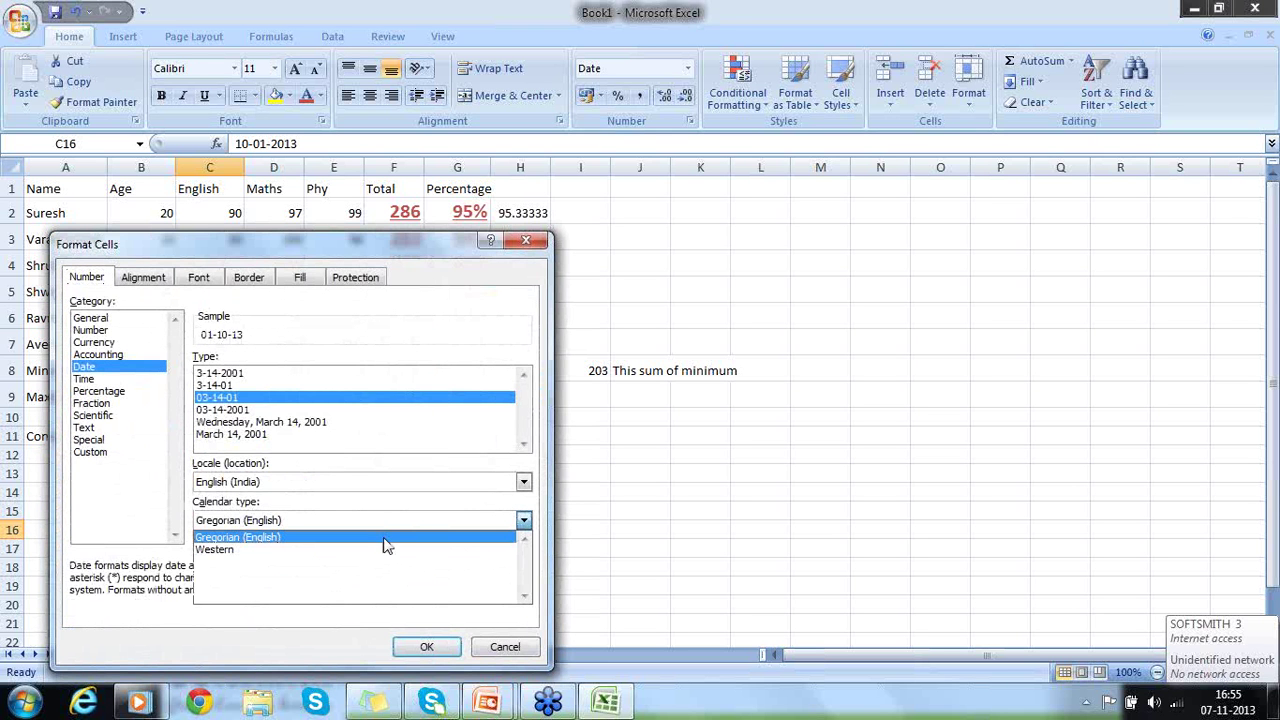
click(389, 514)
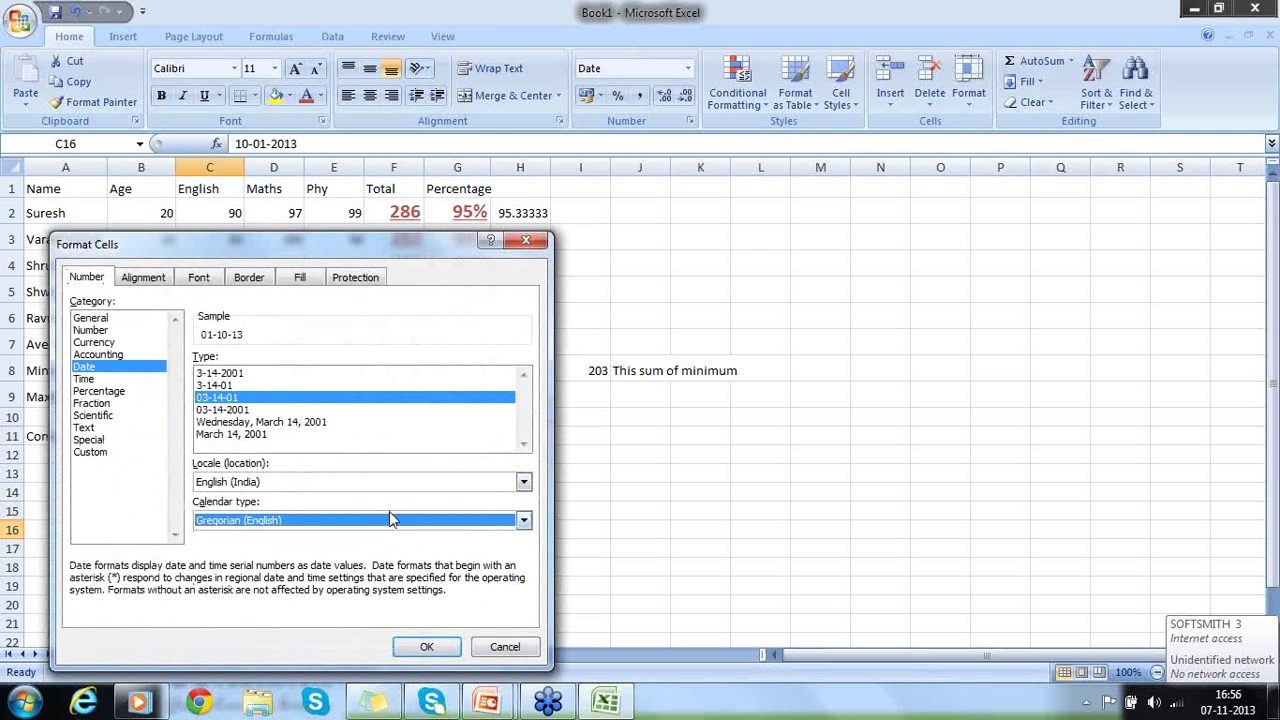
click(248, 410)
click(426, 647)
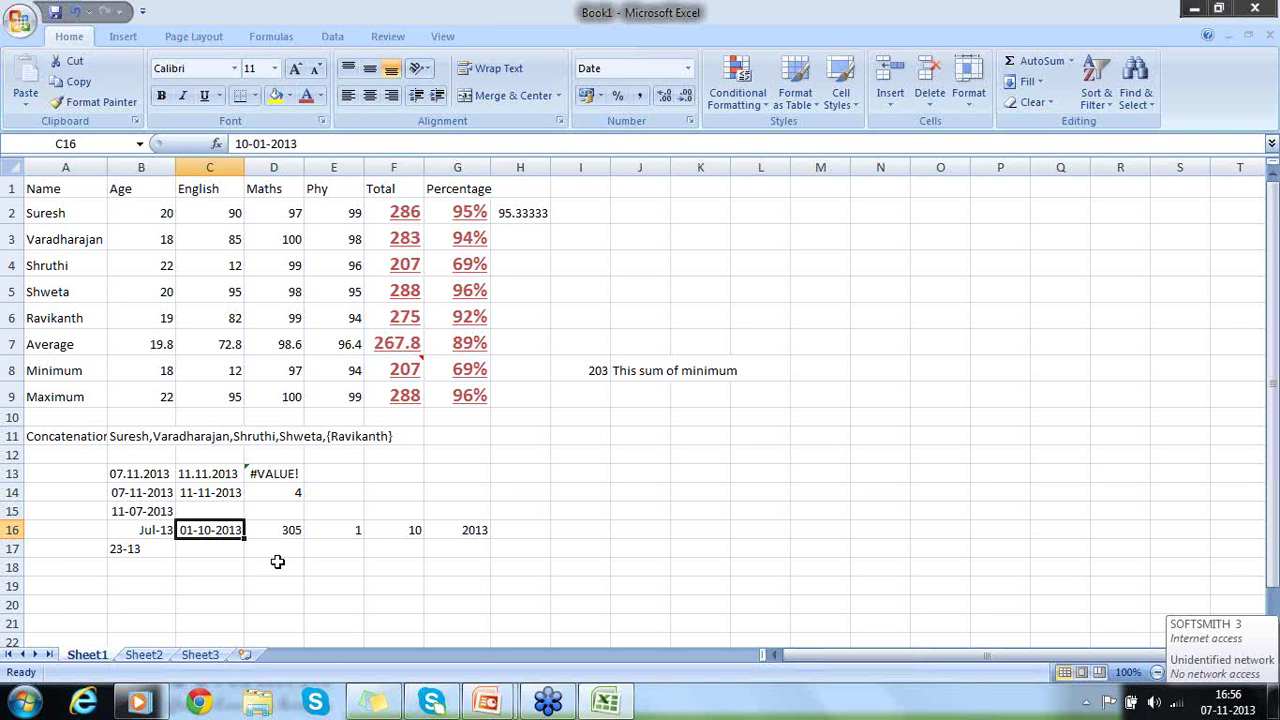
Enter the date 10-Jan-2013 in C17 and 200 days in D17
click(201, 545)
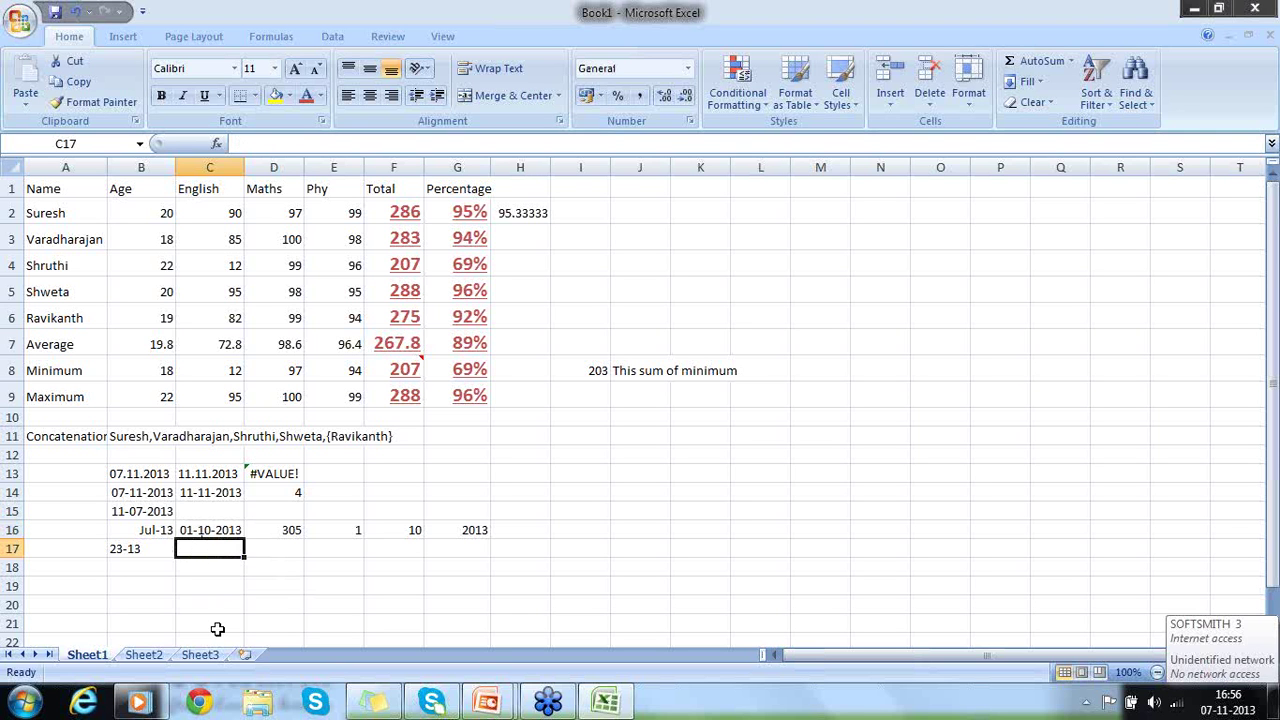
text(10-Jan-201)
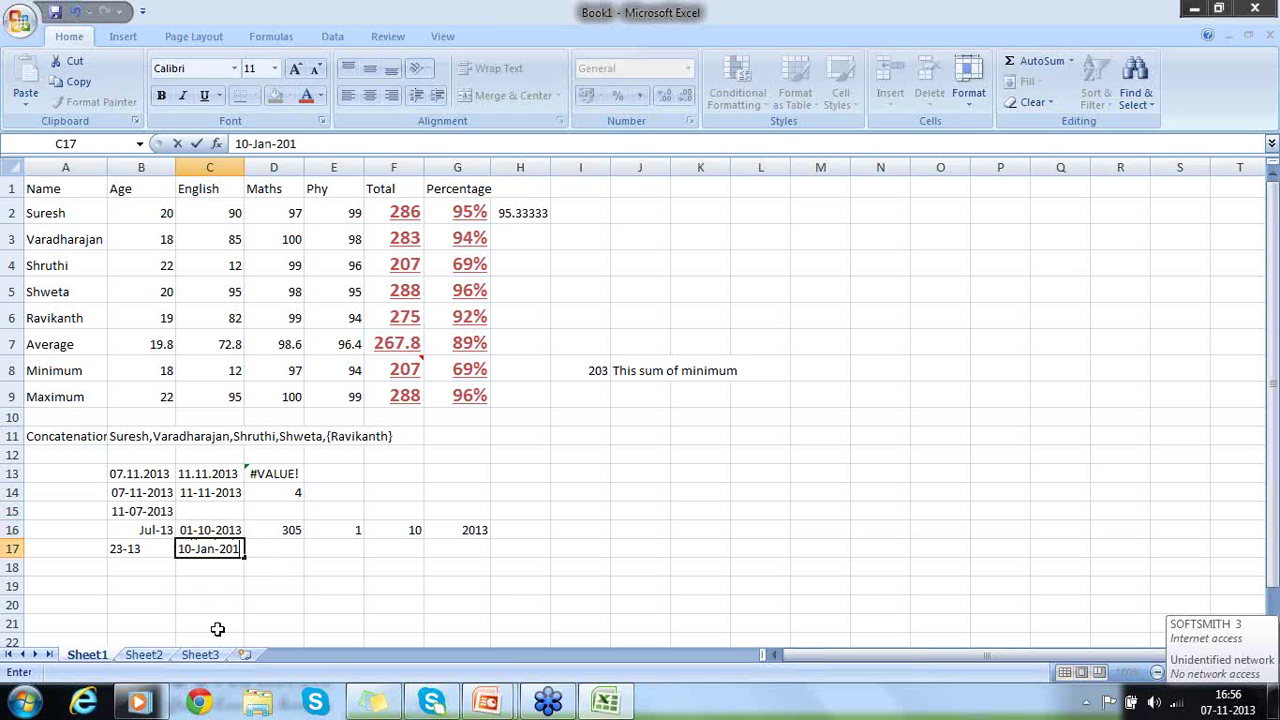
text(3)
key(Return)
key(Up)
key(Right)
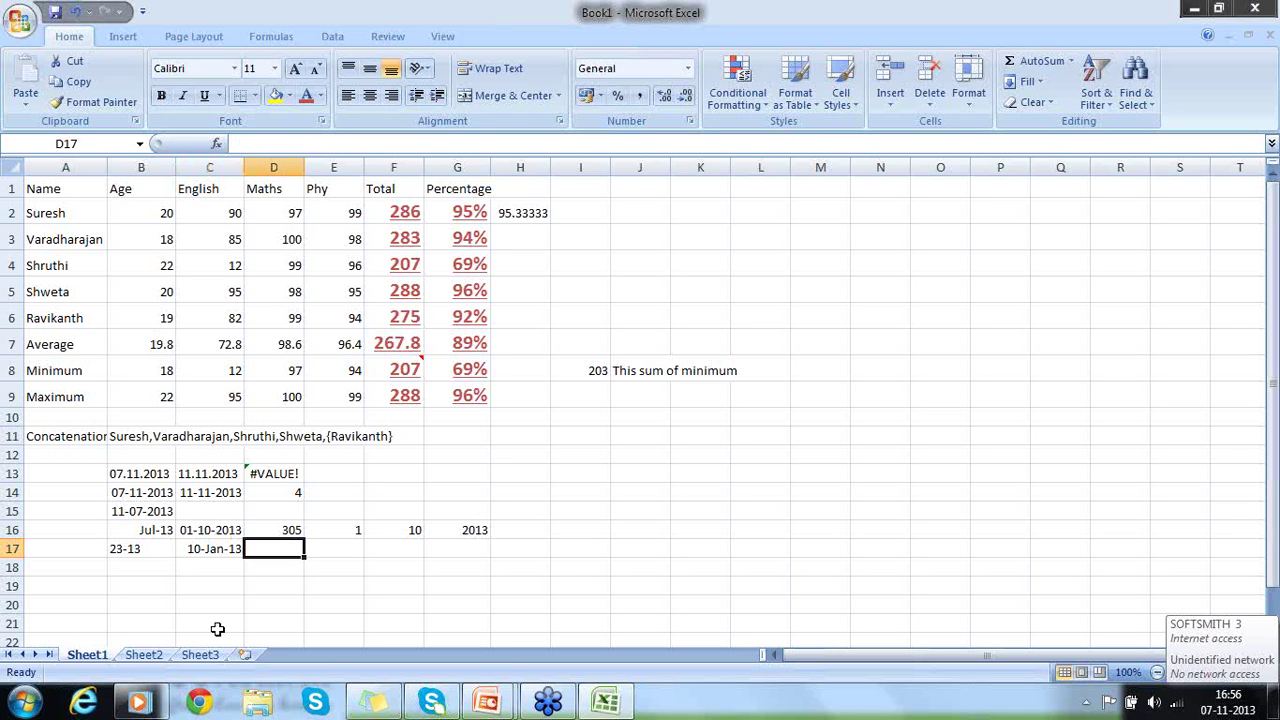
text(200)
key(Return)
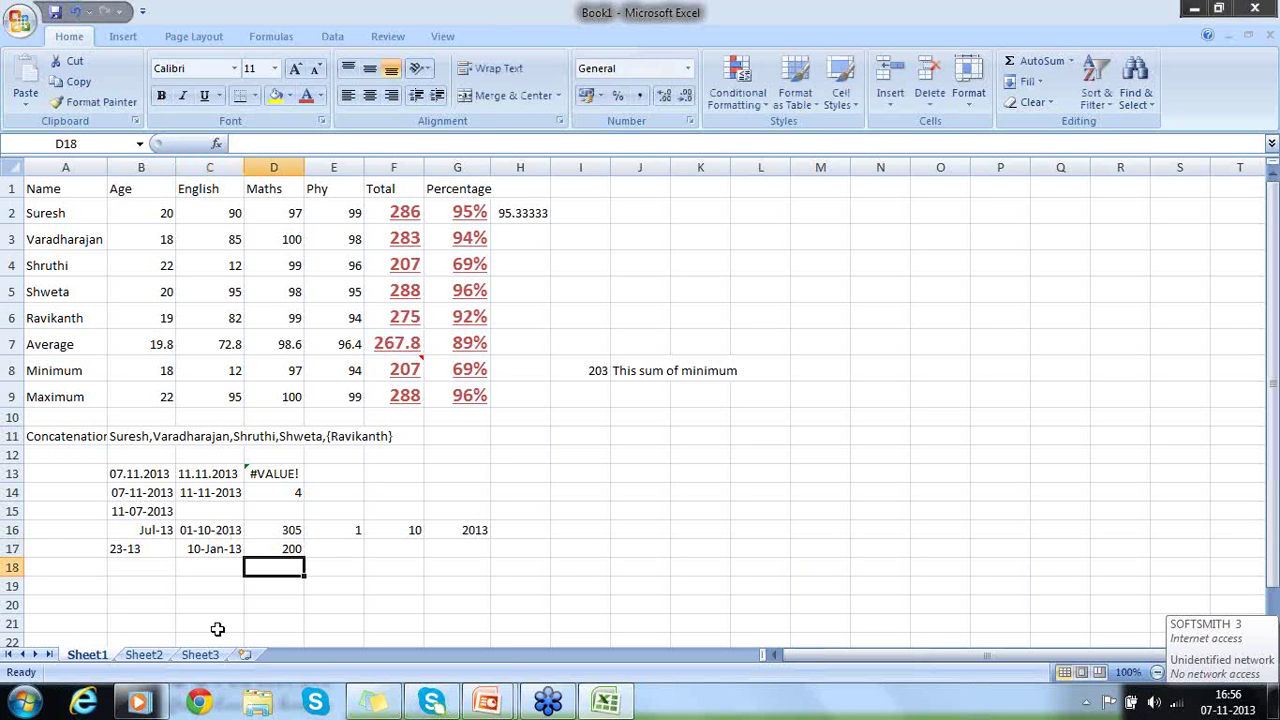
Enter =C17+D17 in E17, giving 29-Jul-13, and check the E17 and D14 formulas
key(Up)
key(Right)
text(=)
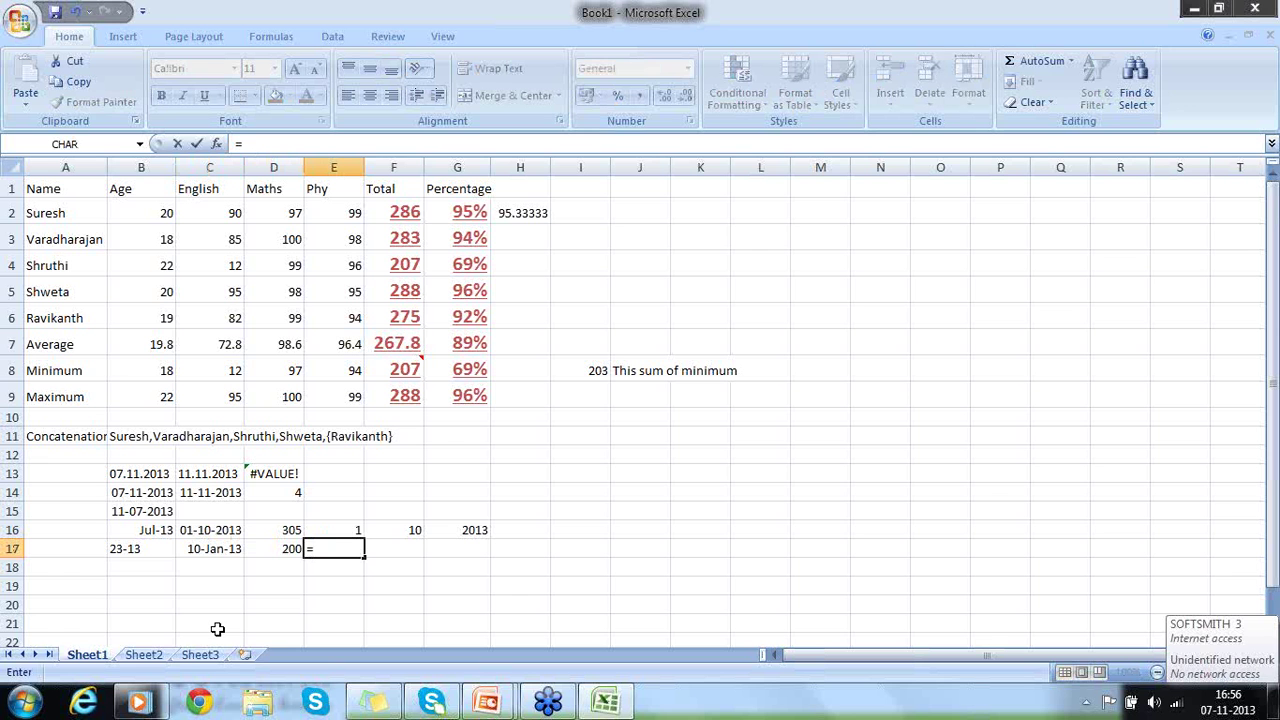
key(Left)
key(Left)
text(+)
key(Left)
key(Return)
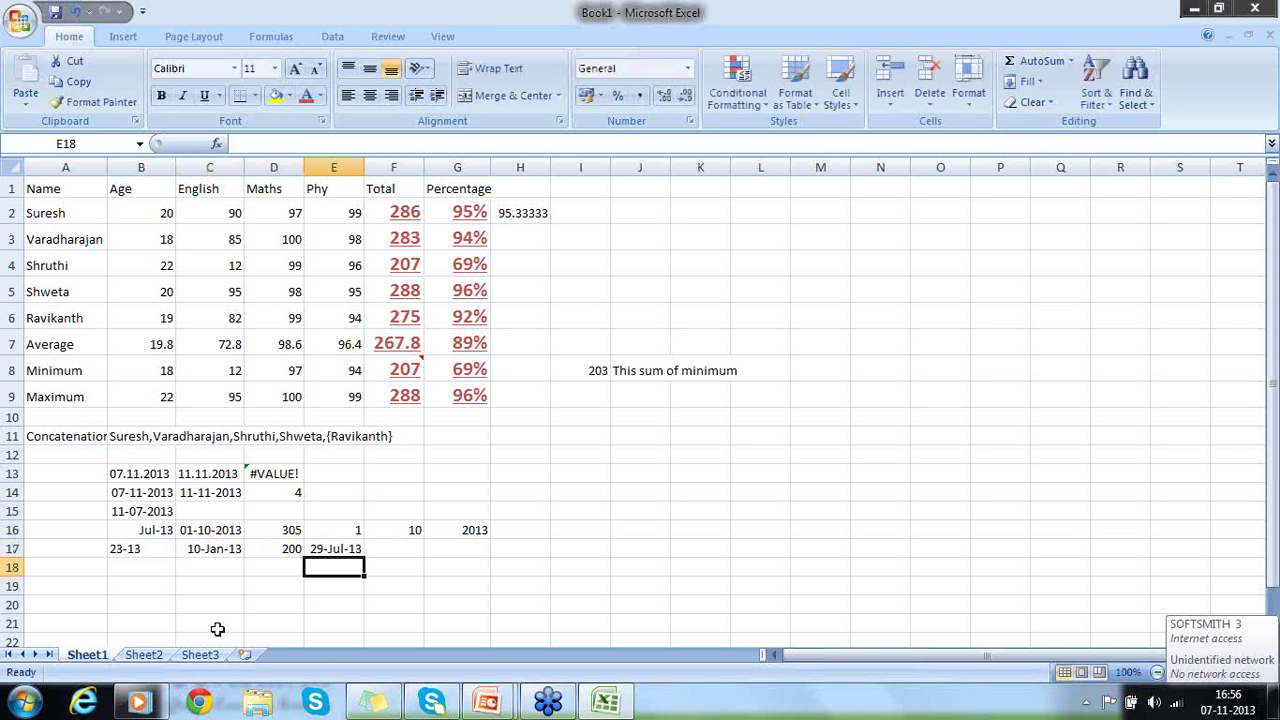
click(345, 548)
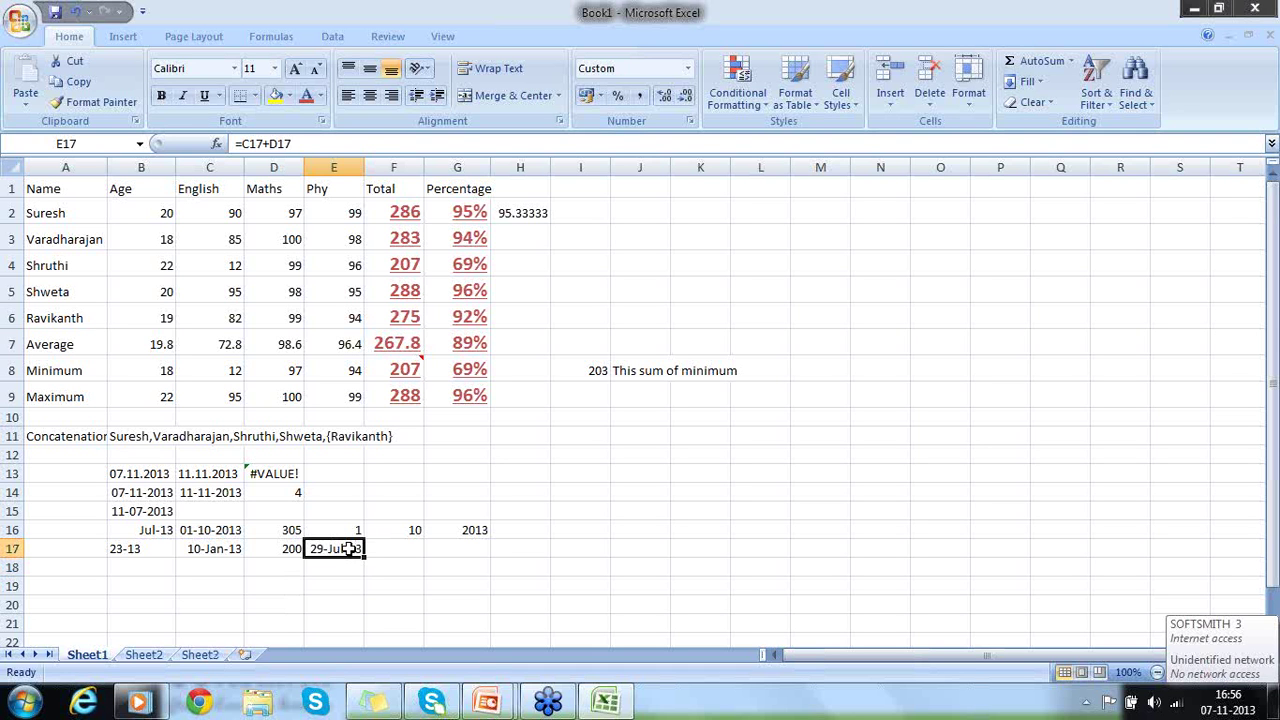
click(210, 564)
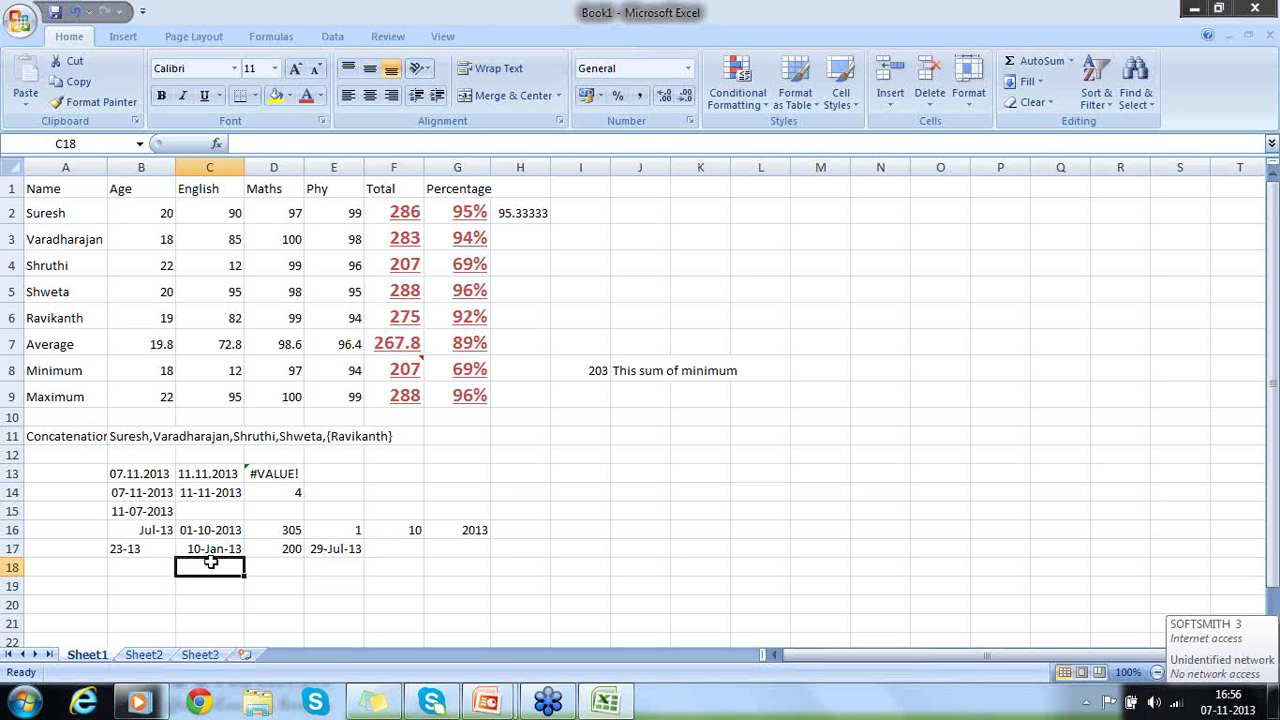
click(269, 493)
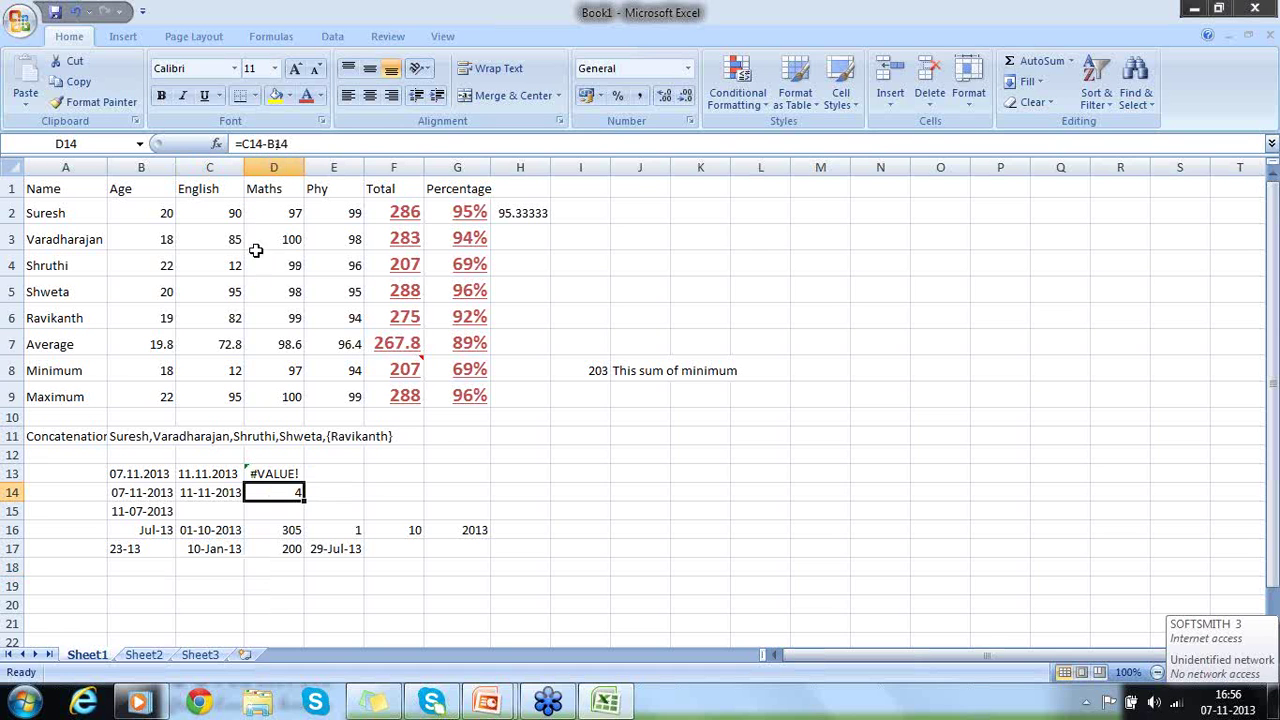
Start a date function in C18, reading the DATEVALUE suggestion's description
click(236, 569)
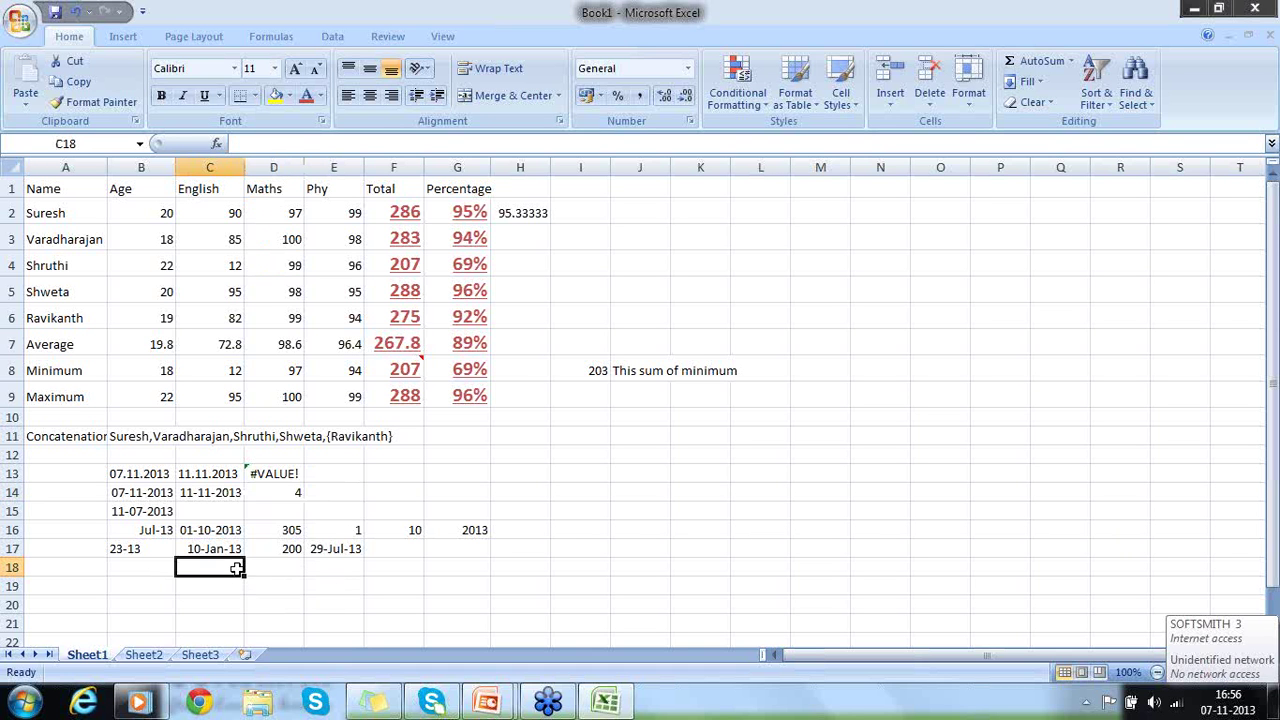
text(=Date)
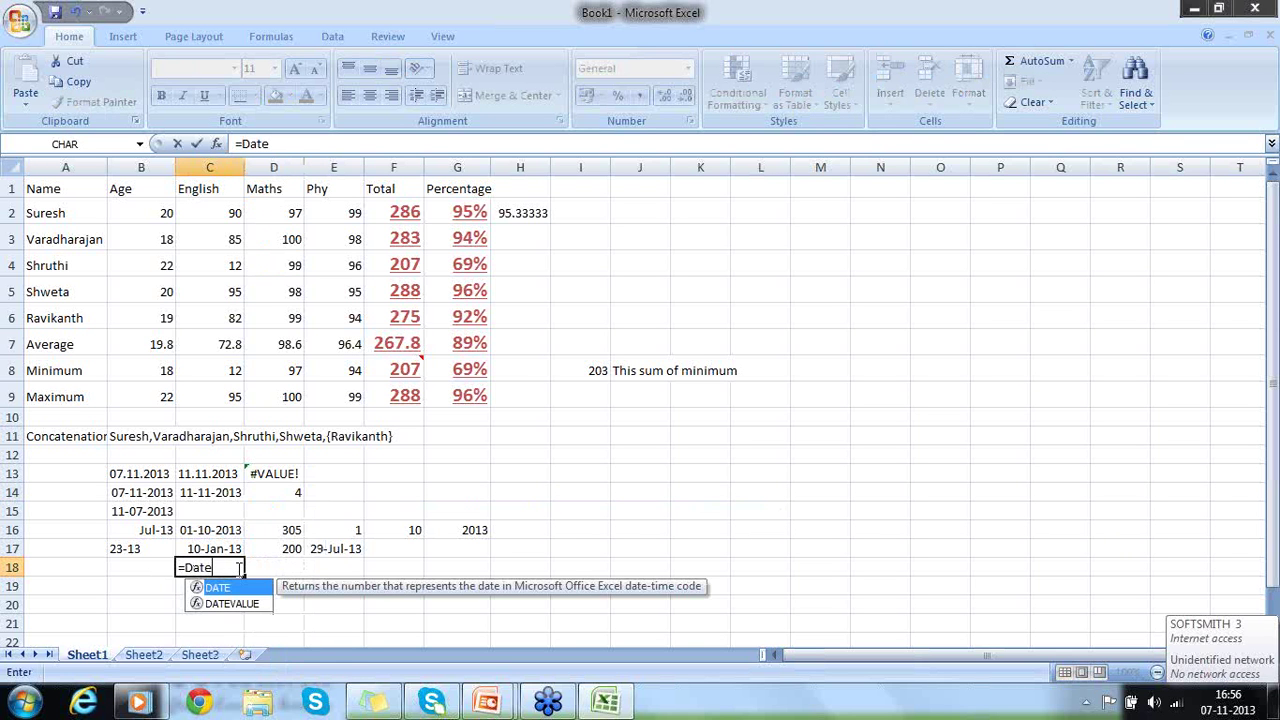
key(BackSpace)
key(BackSpace)
key(BackSpace)
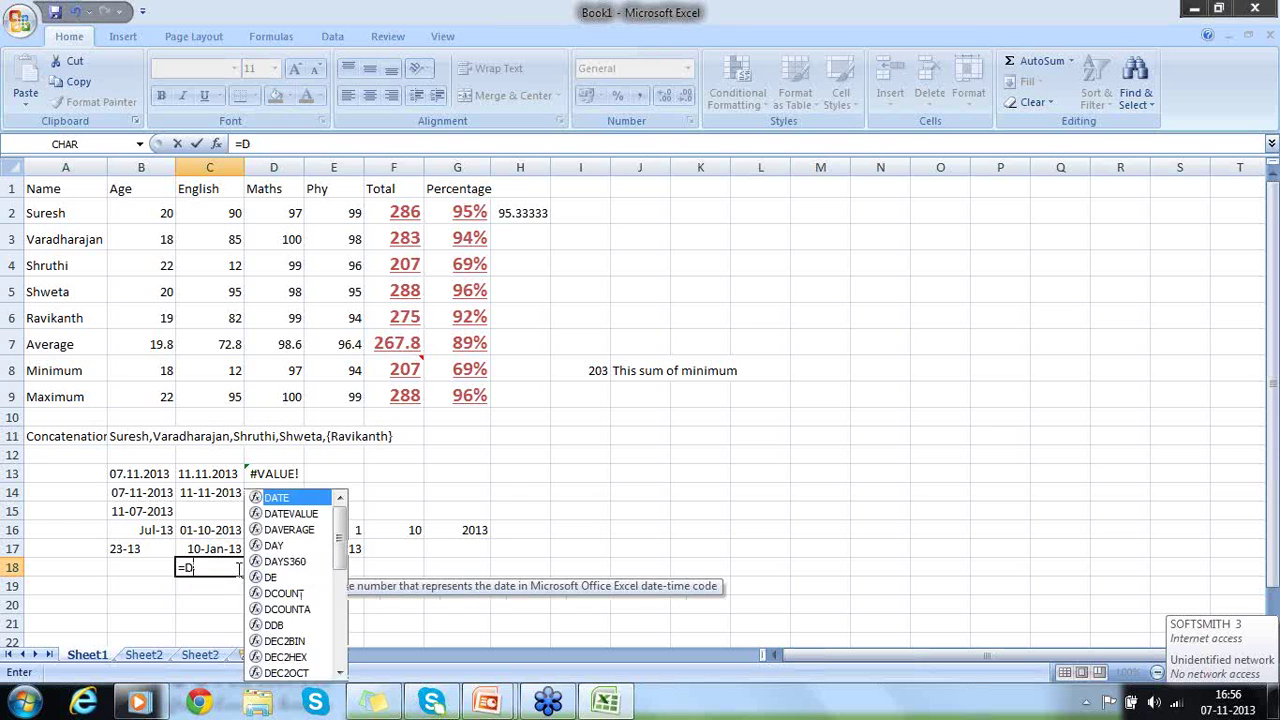
text(iff)
key(BackSpace)
key(BackSpace)
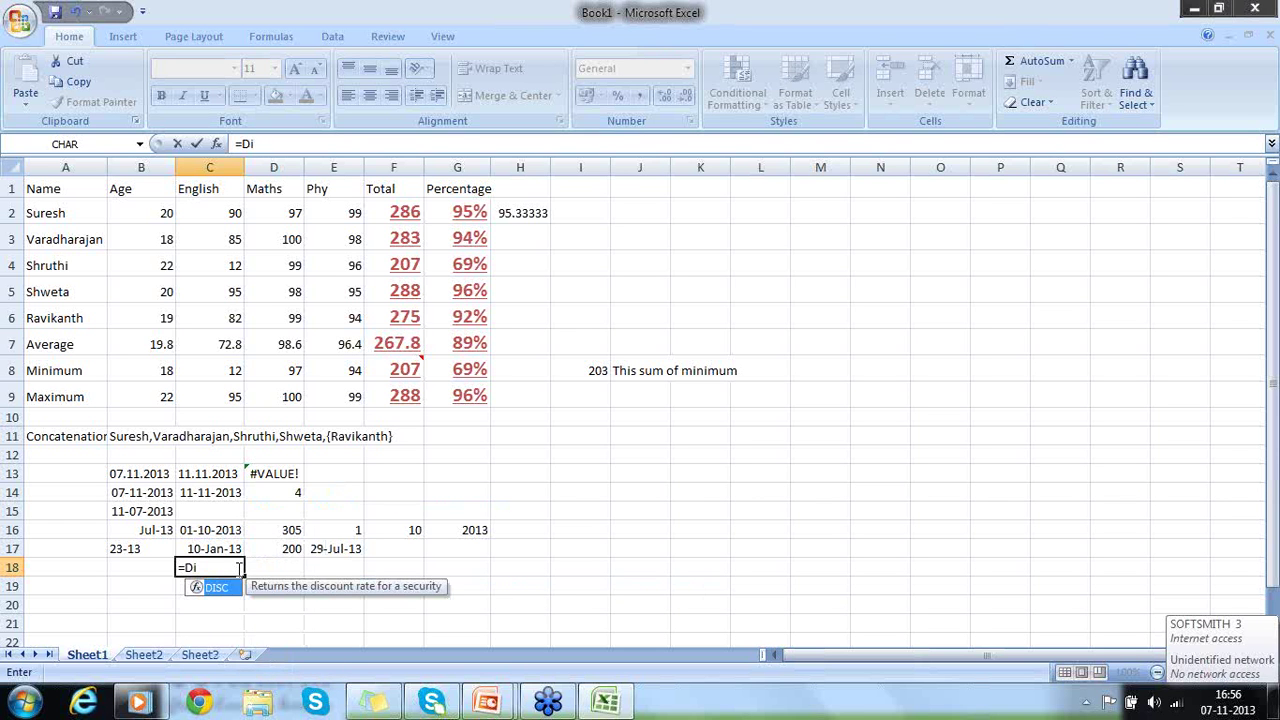
key(BackSpace)
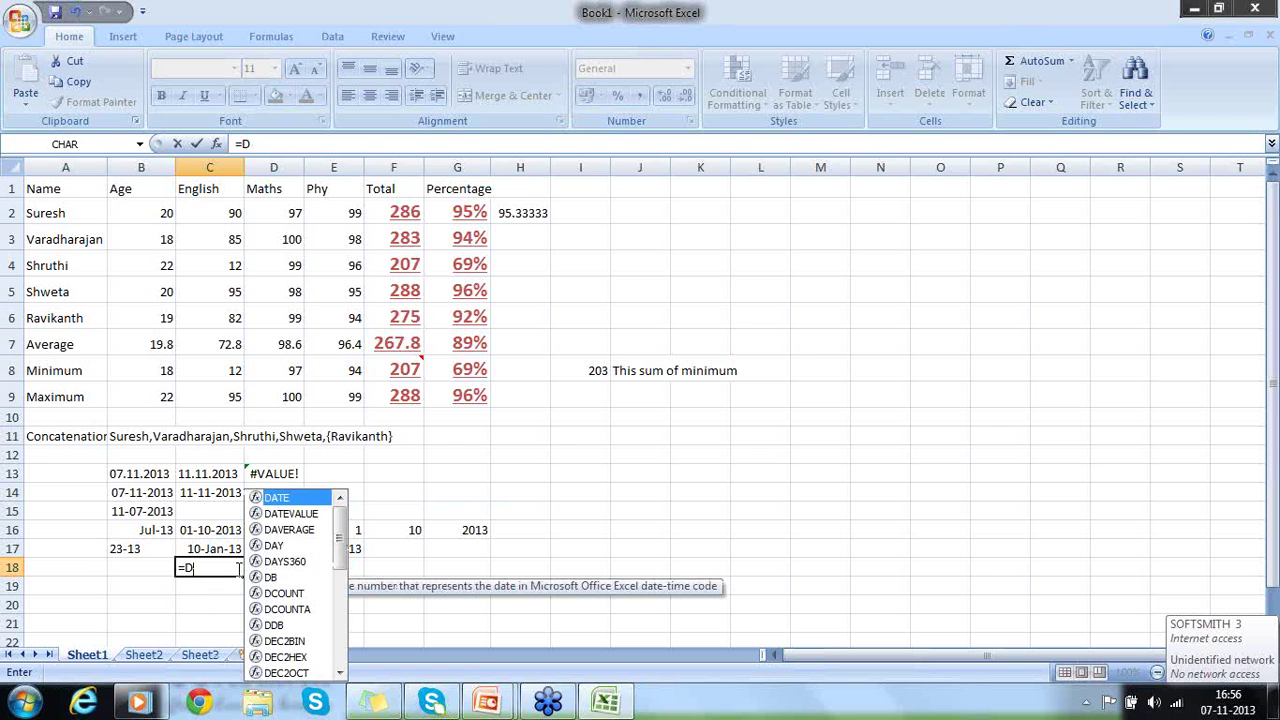
click(288, 515)
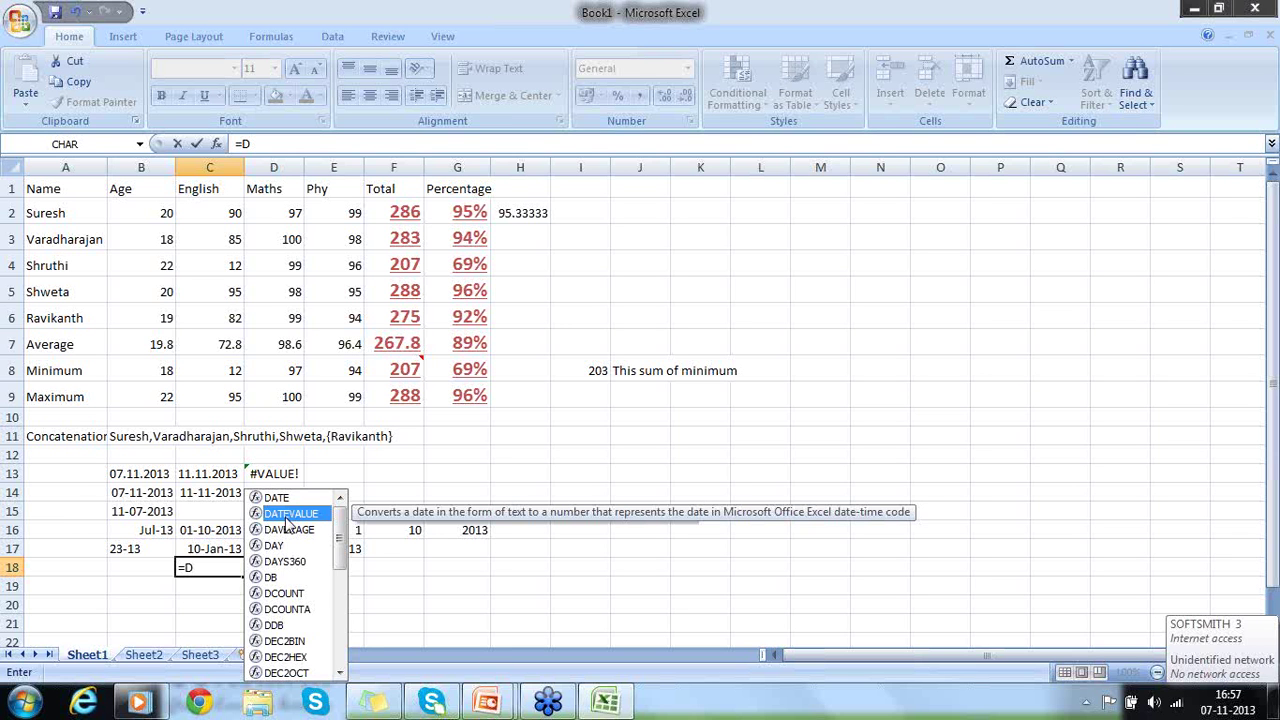
click(452, 602)
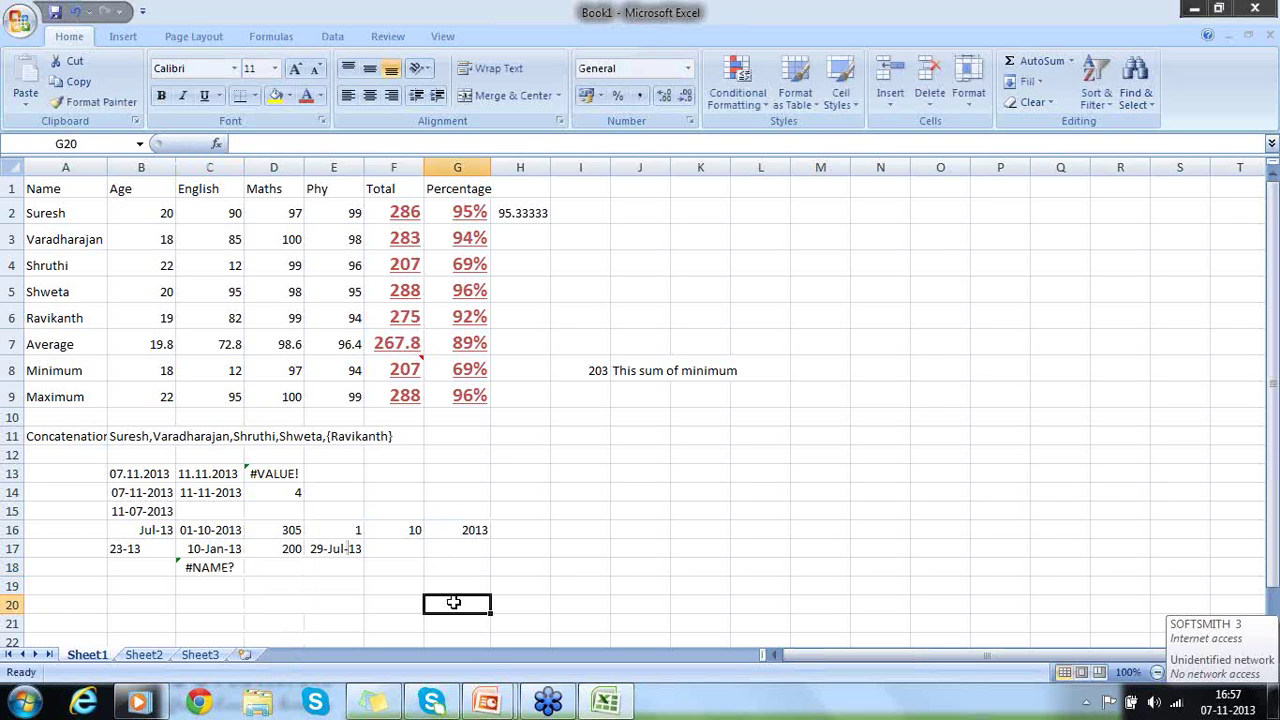
Try =DATEVALUE(C17) in C18, then change its argument to 1000
click(226, 570)
text(=Da)
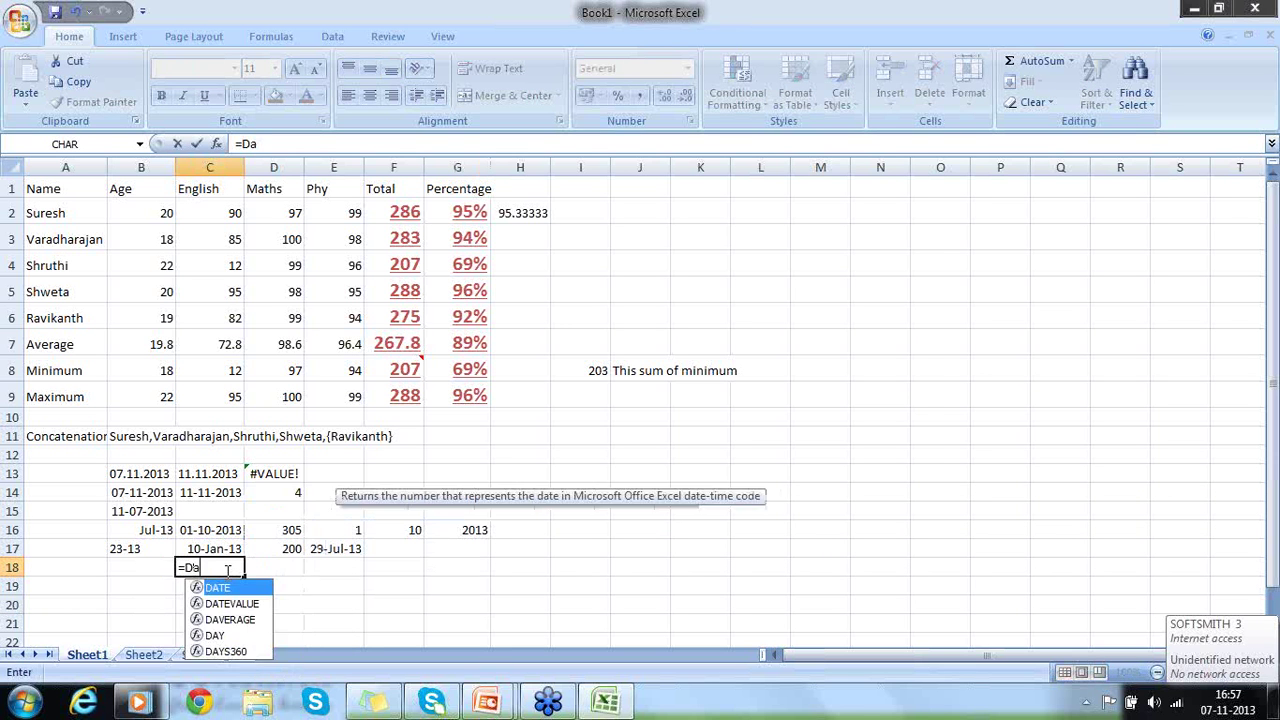
text(teValu)
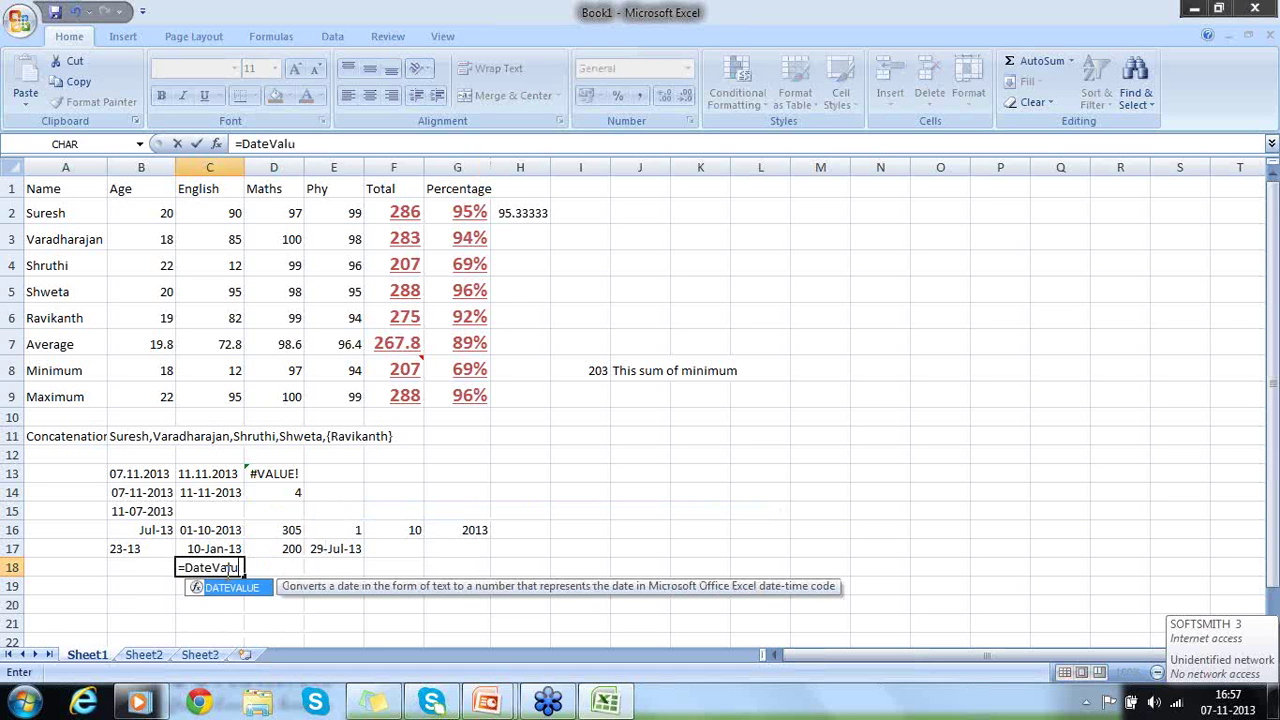
text(e()
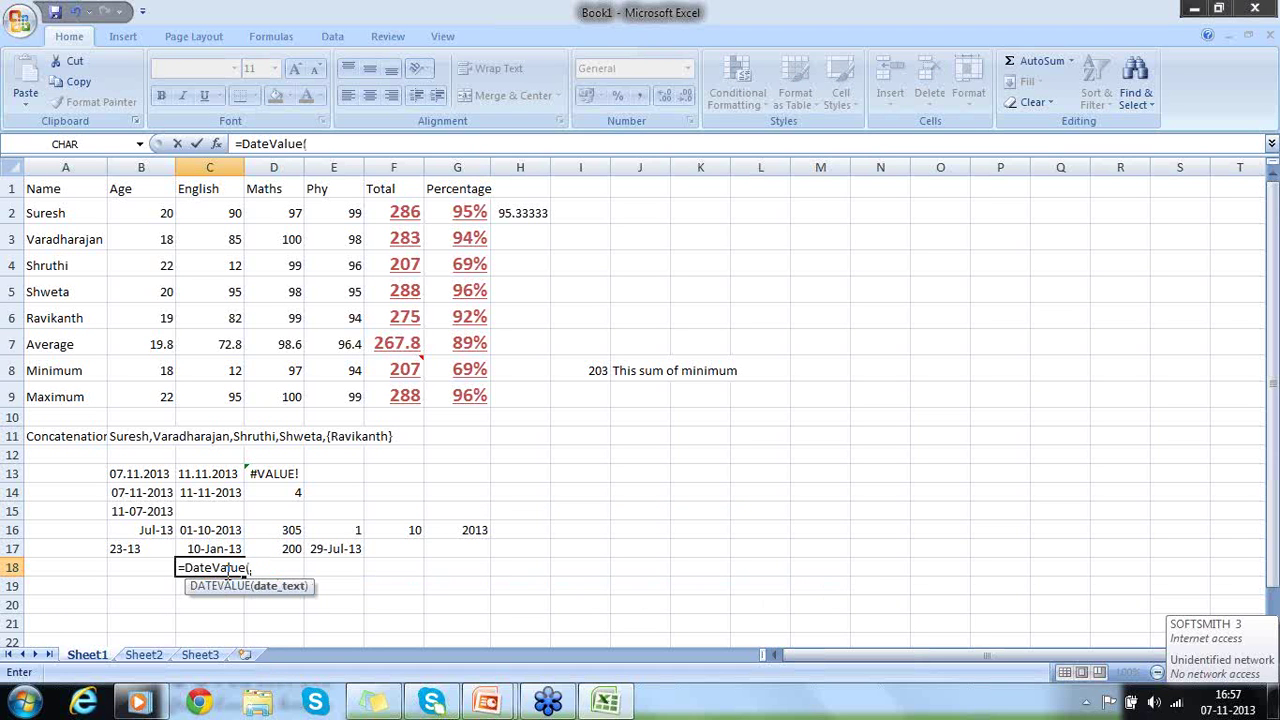
key(Up)
text())
key(Return)
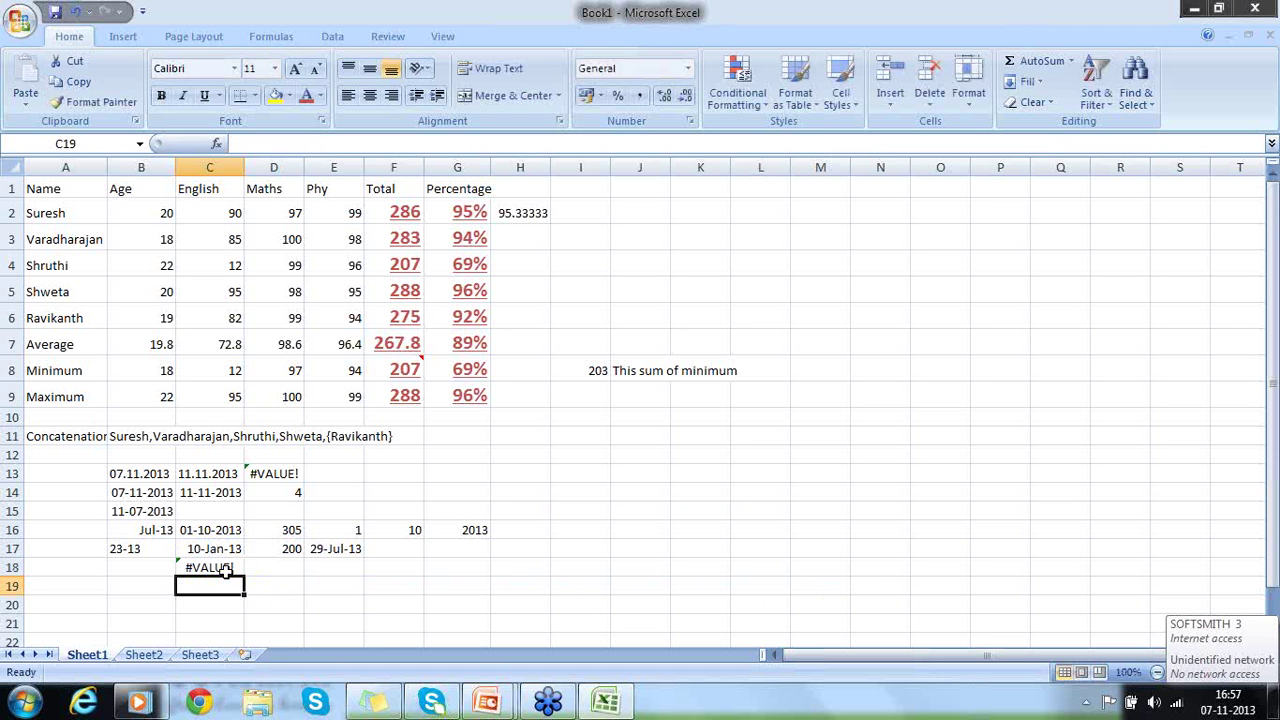
click(226, 570)
double_click(226, 568)
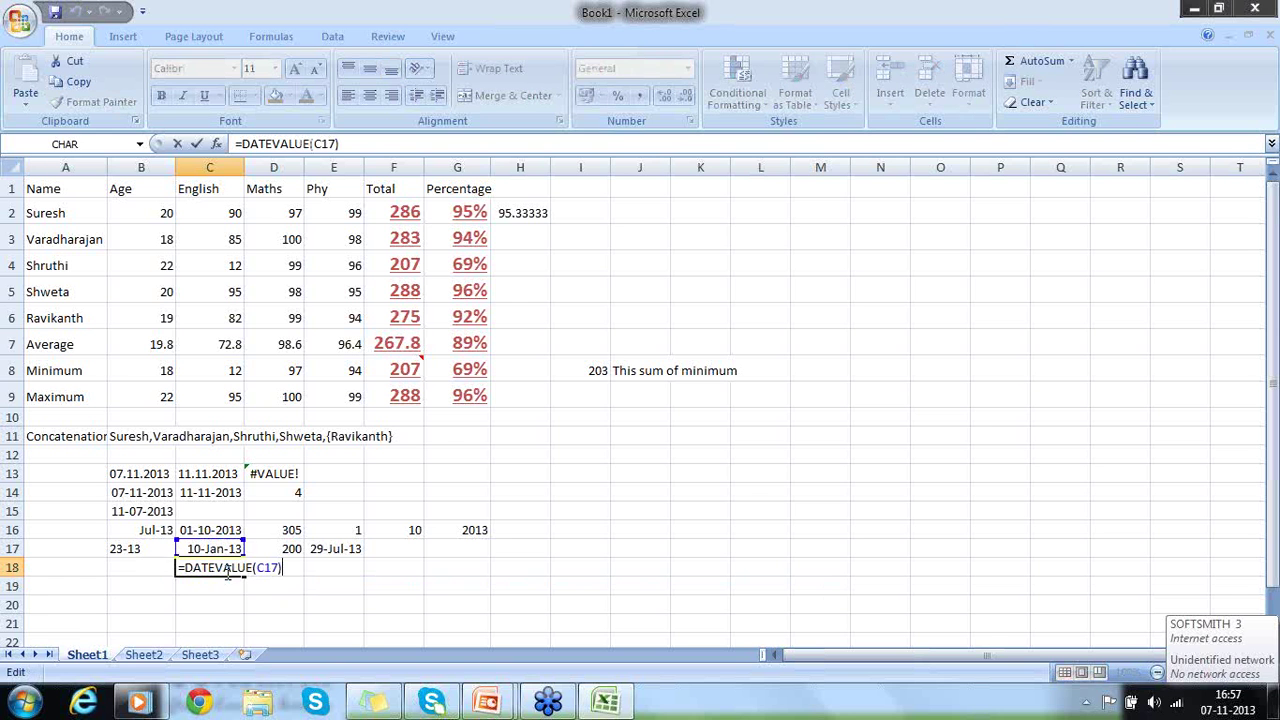
key(Left)
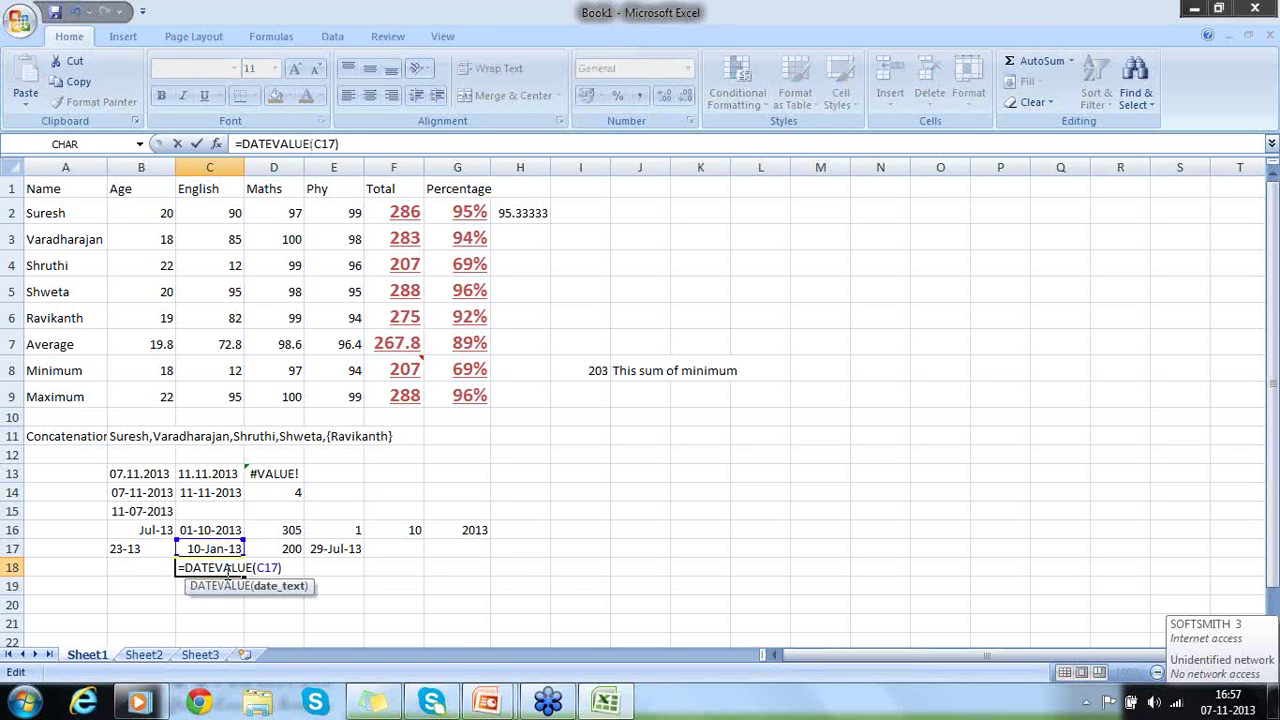
key(BackSpace)
key(BackSpace)
key(BackSpace)
text(1000)
key(Return)
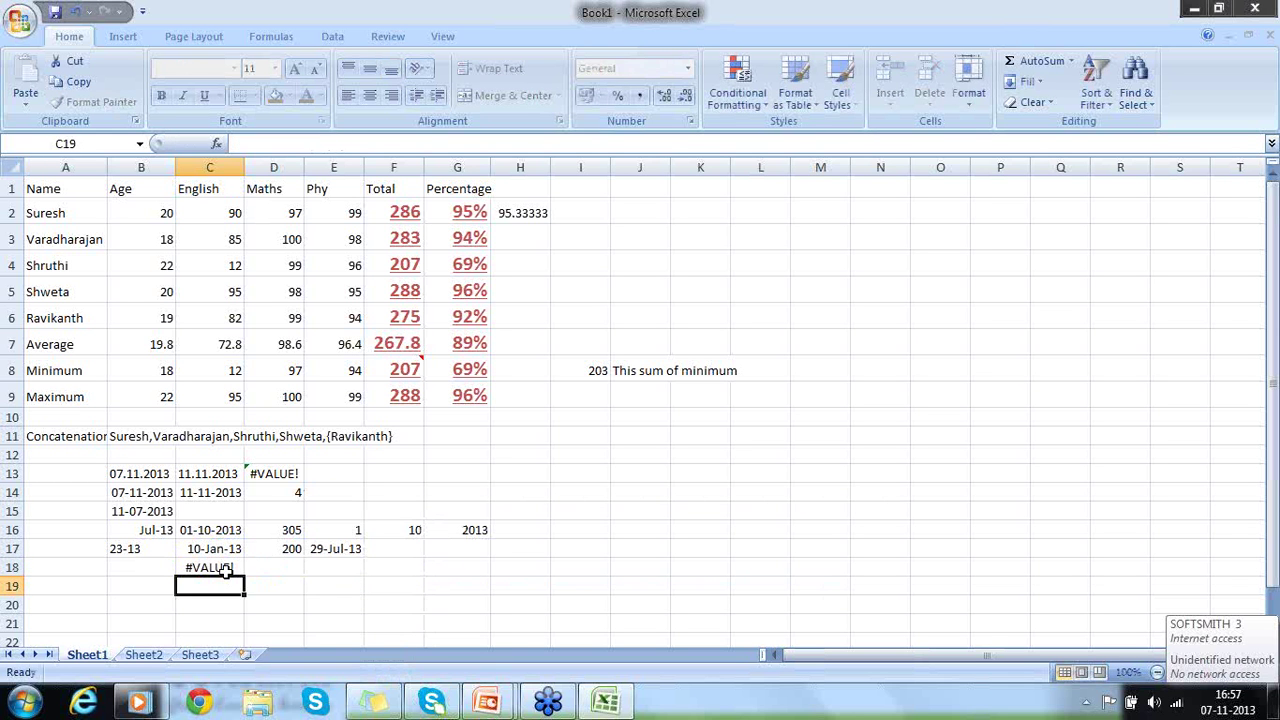
Enter =DATE(2013,11,10) in C18 to produce 10-11-2013
click(226, 568)
text(=)
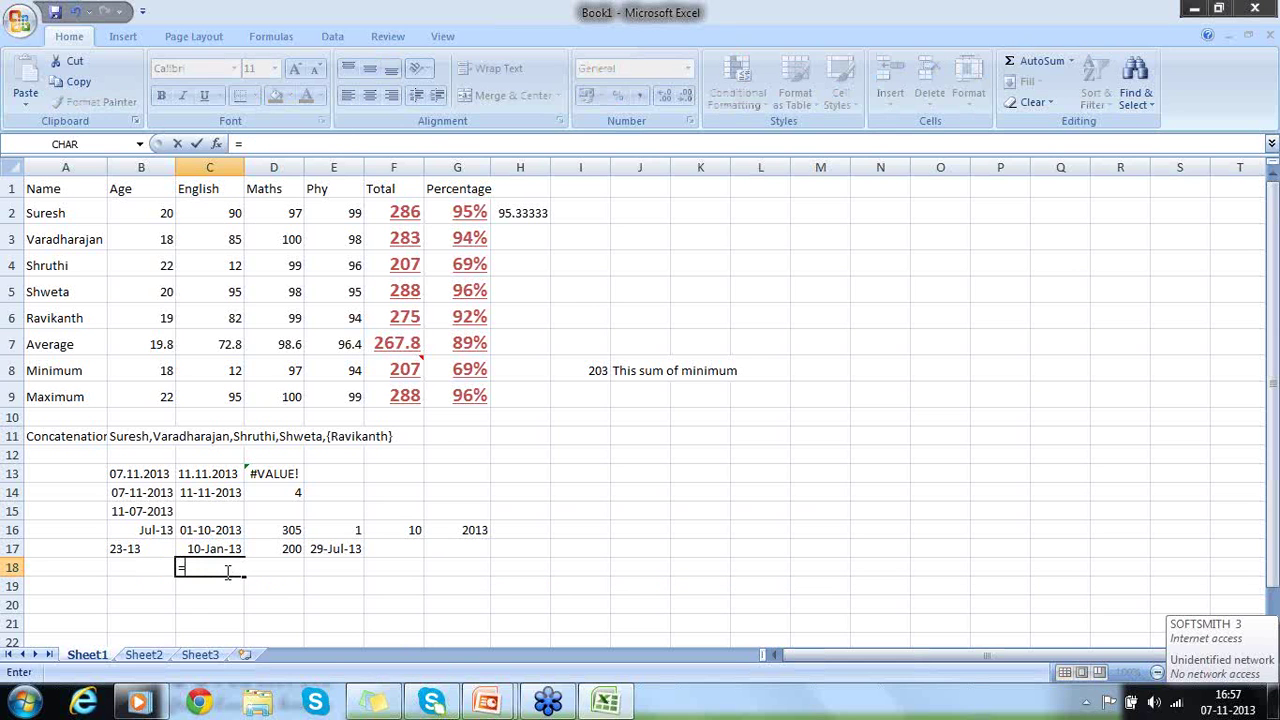
text(Date)
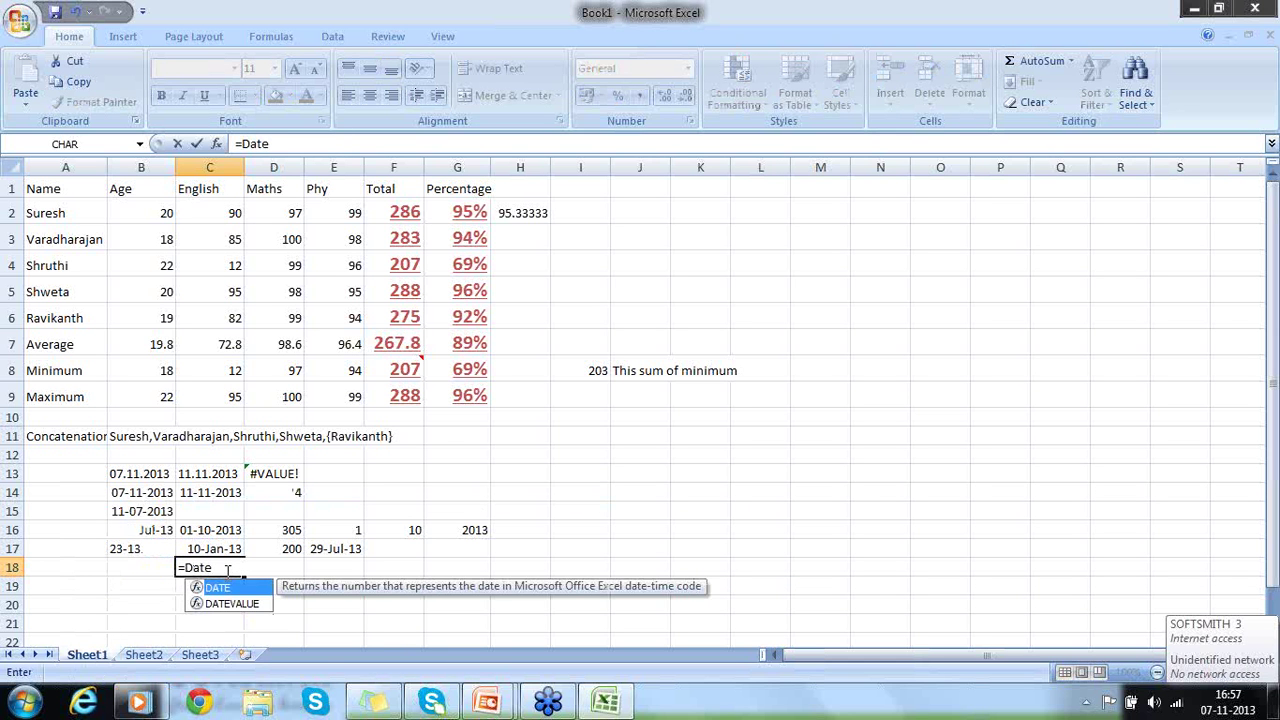
key(Down)
text(()
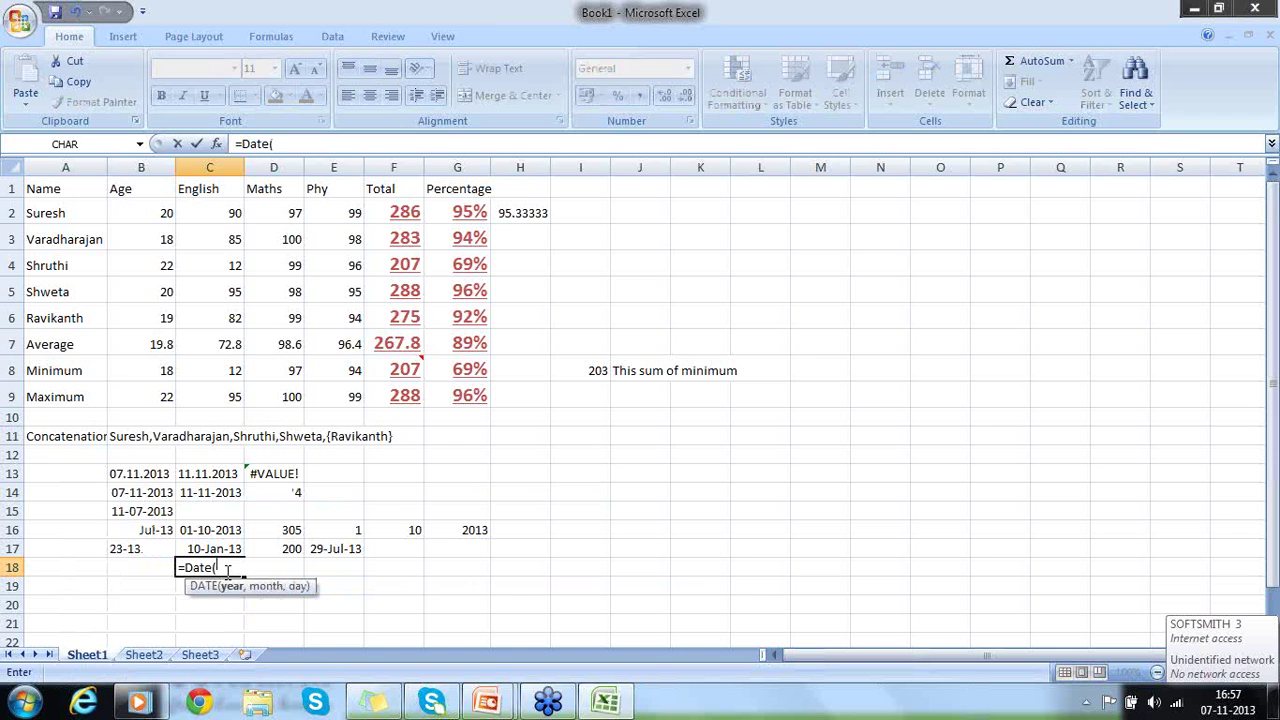
text(2013,)
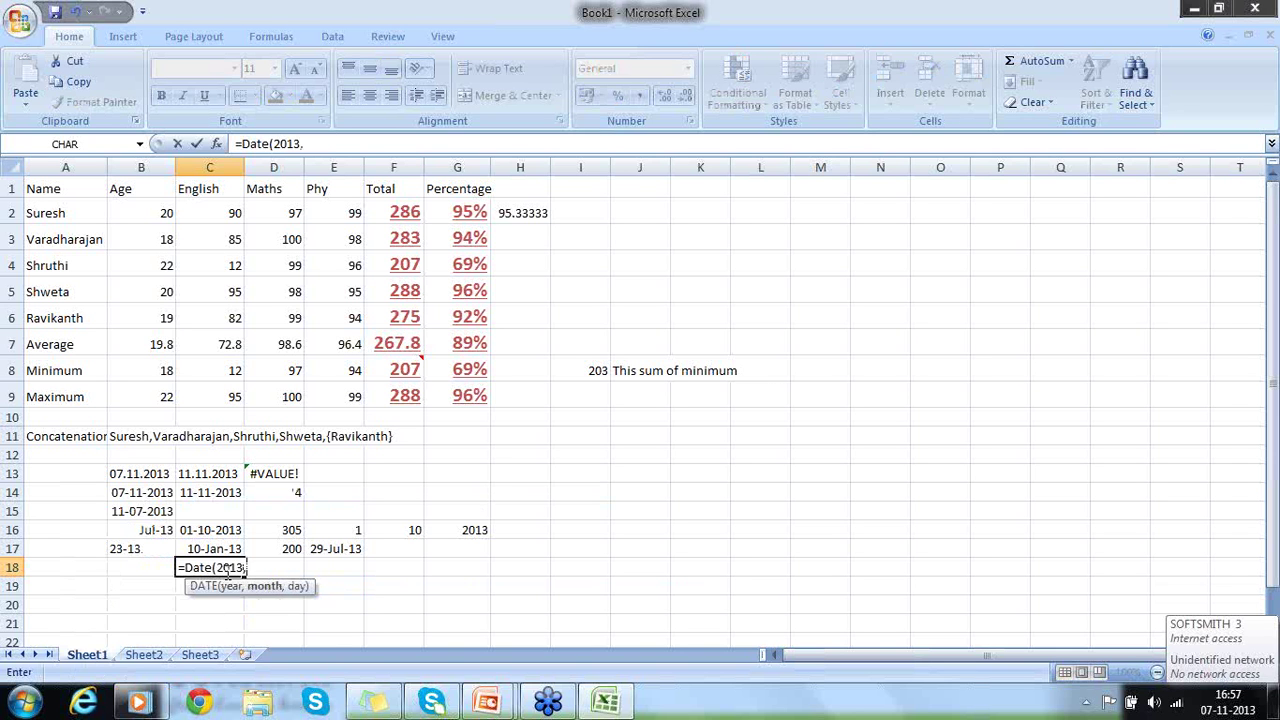
text(11,10))
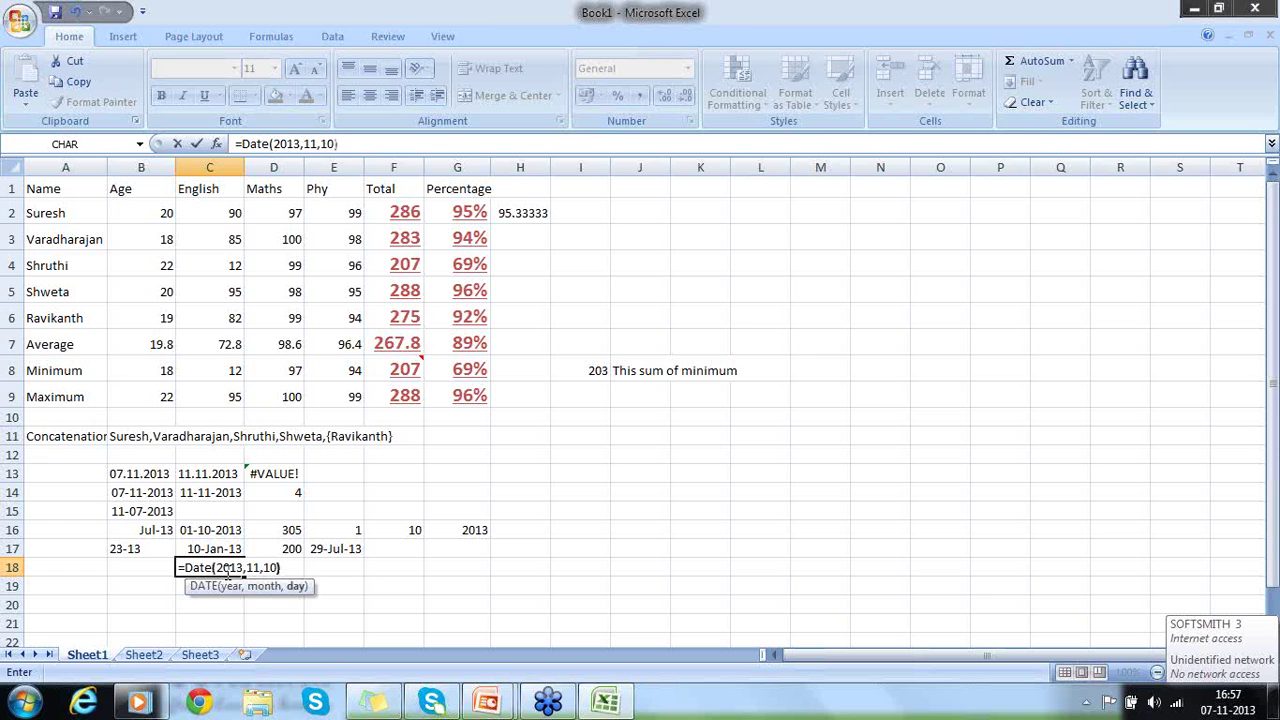
key(Return)
click(226, 569)
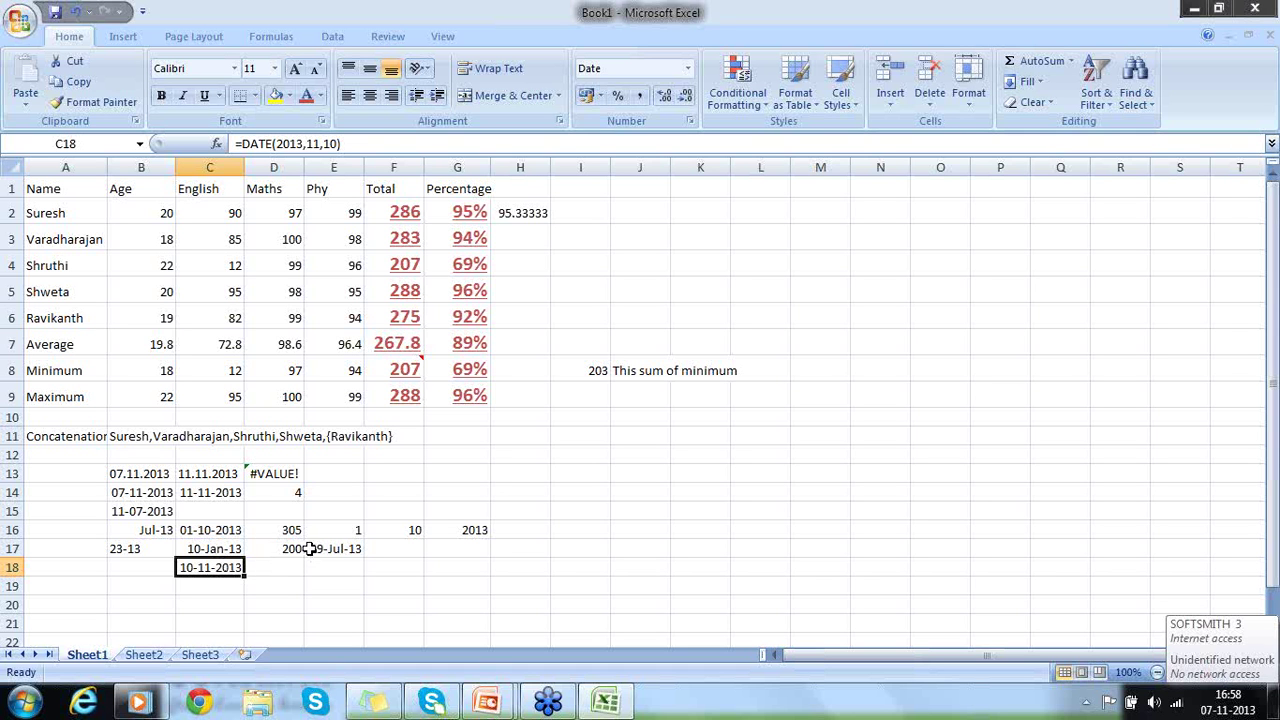
Enter =C17+MONTH(10-11-2013) in D18, which returns #NUM!
click(226, 549)
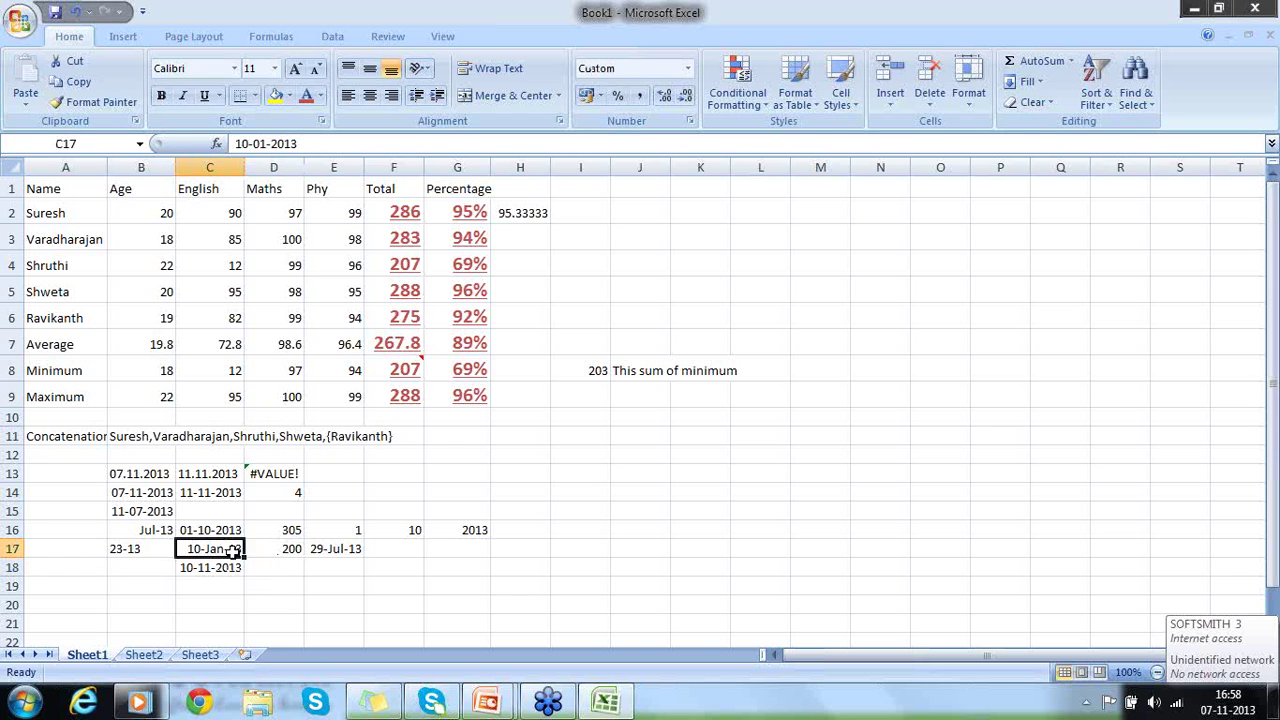
click(287, 572)
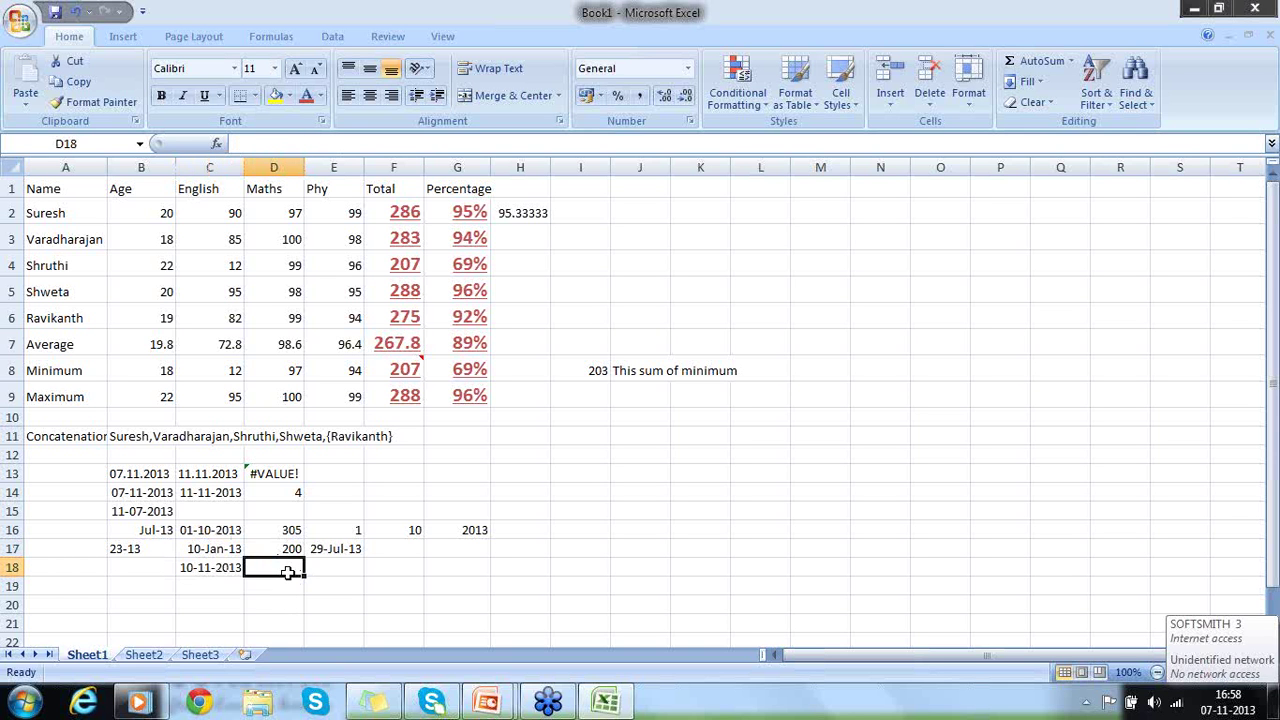
text(=)
key(Up)
key(Left)
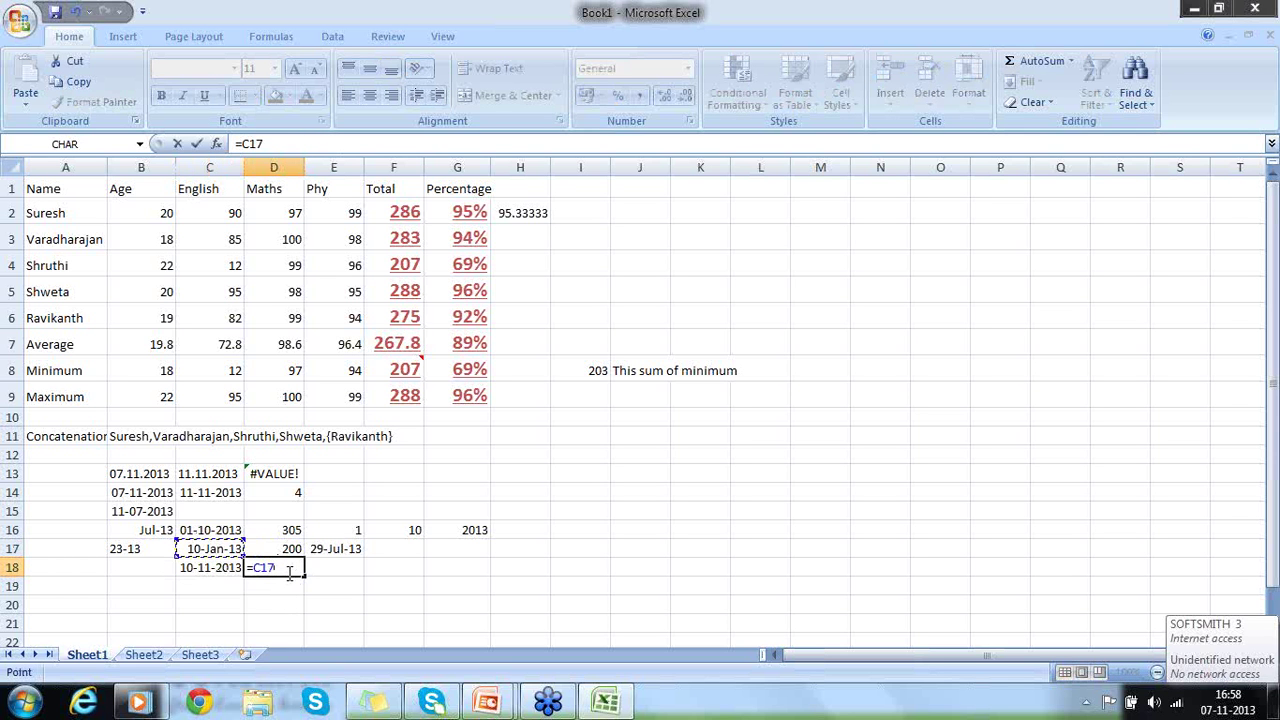
text(+Mont)
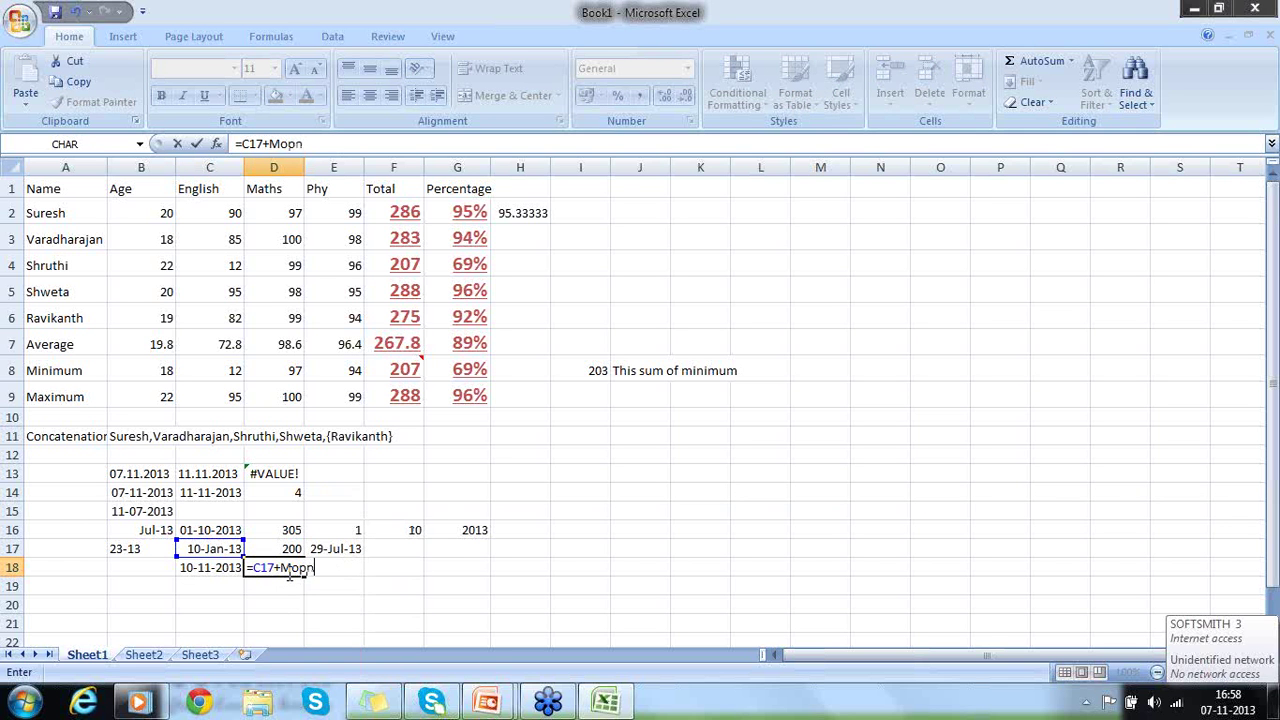
text(h()
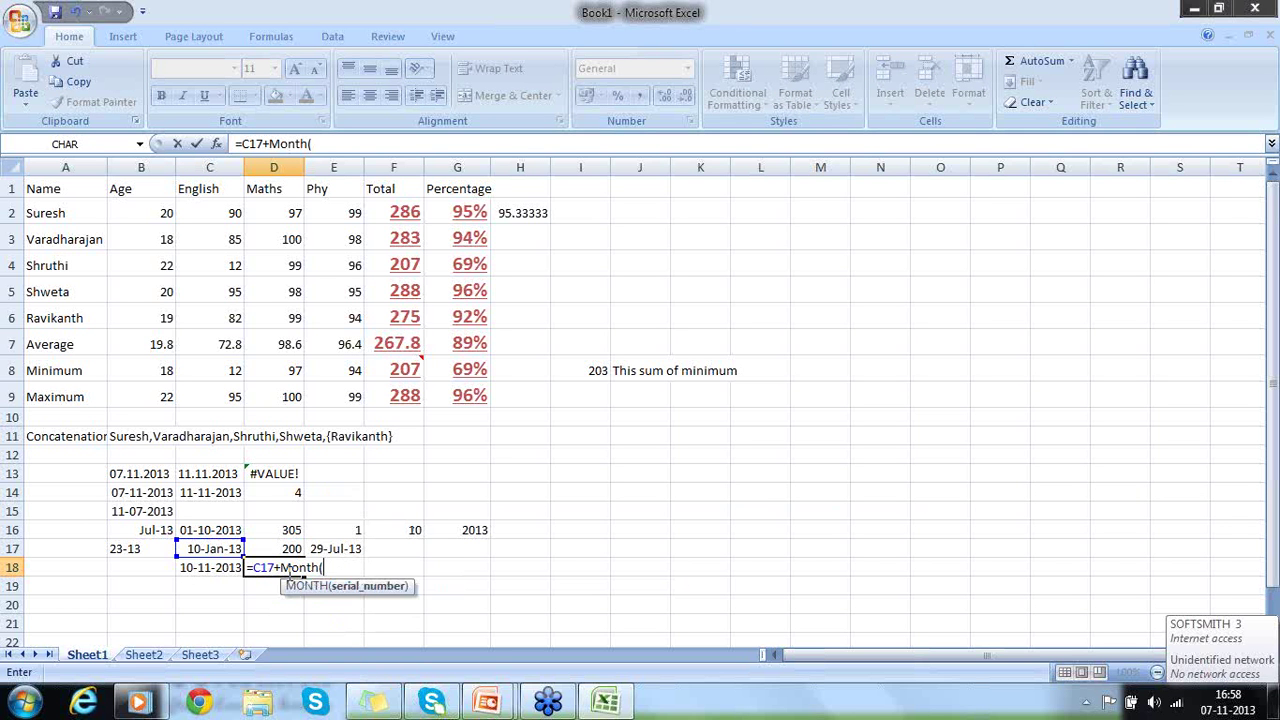
text(1)
key(BackSpace)
key(BackSpace)
key(BackSpace)
key(BackSpace)
key(BackSpace)
key(BackSpace)
key(BackSpace)
key(BackSpace)
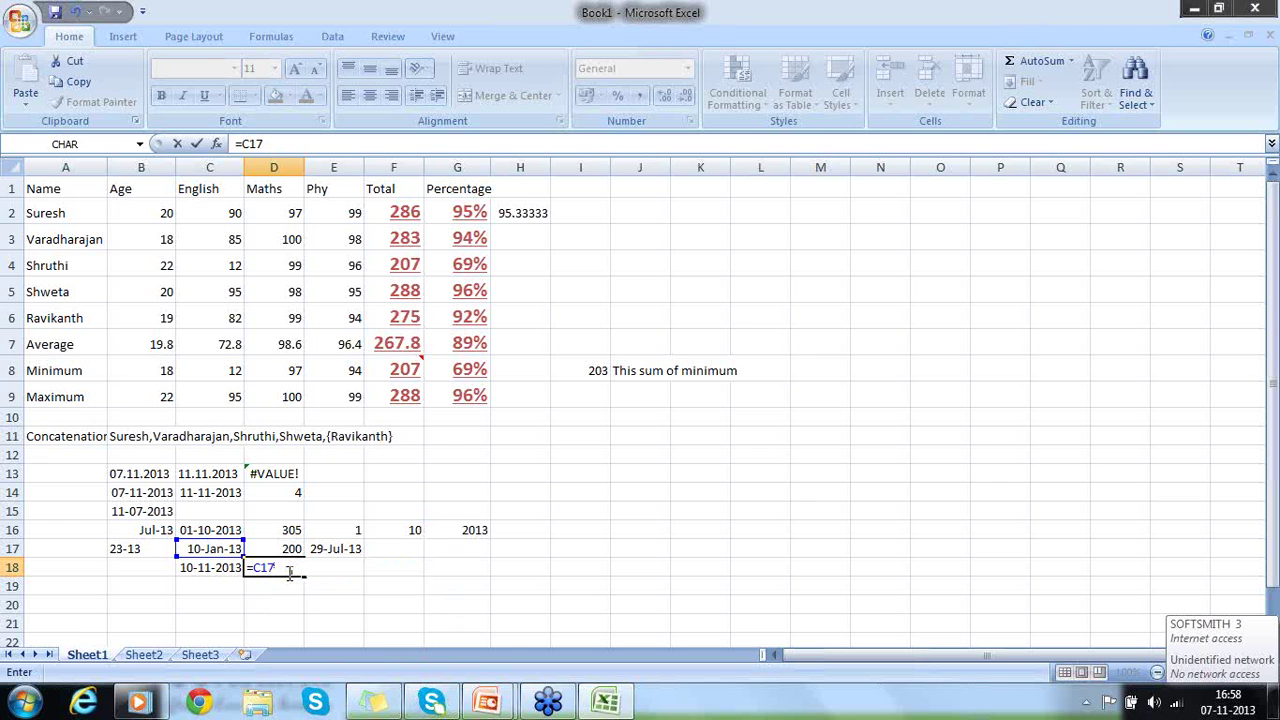
text(+Month)
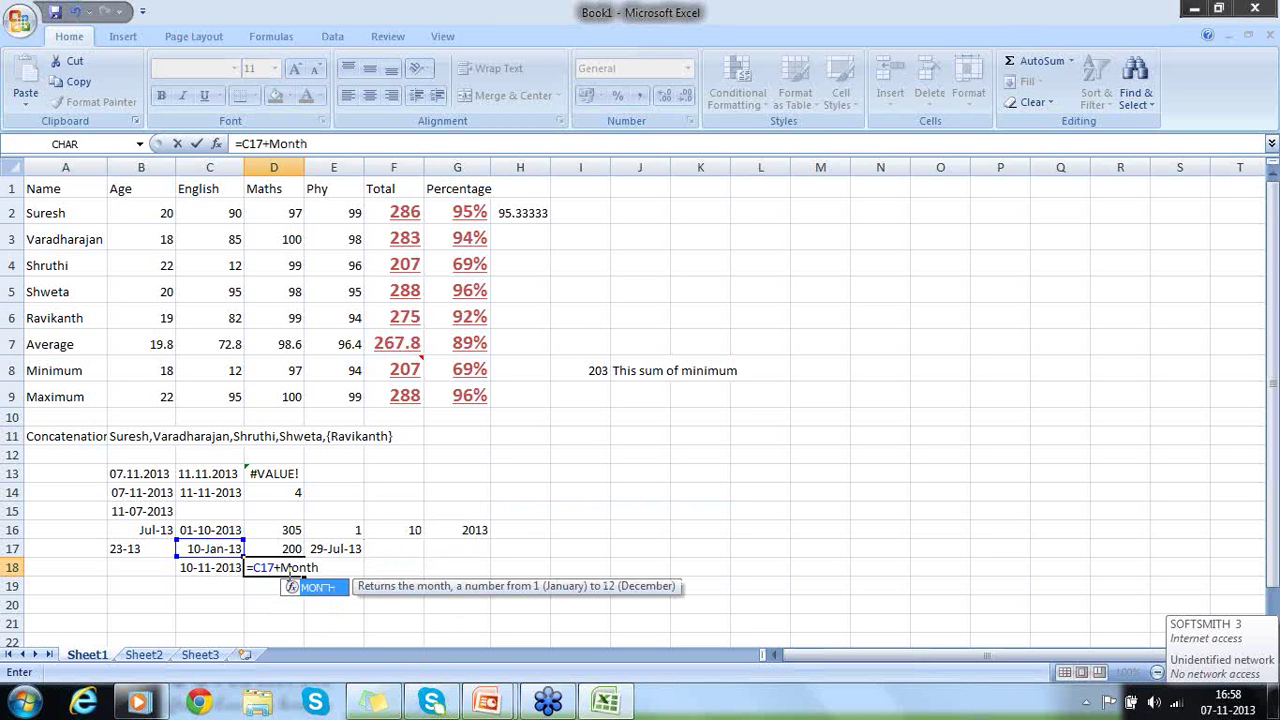
text((10-)
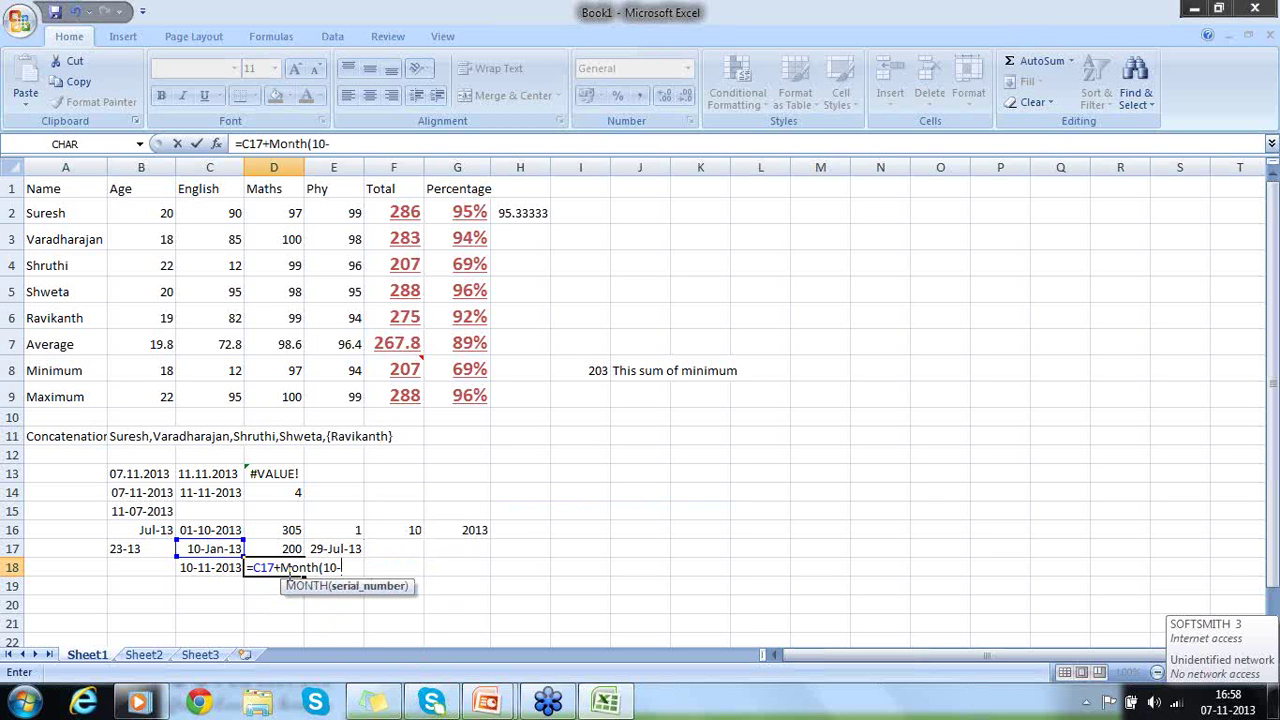
text(11-2013))
key(Return)
click(288, 570)
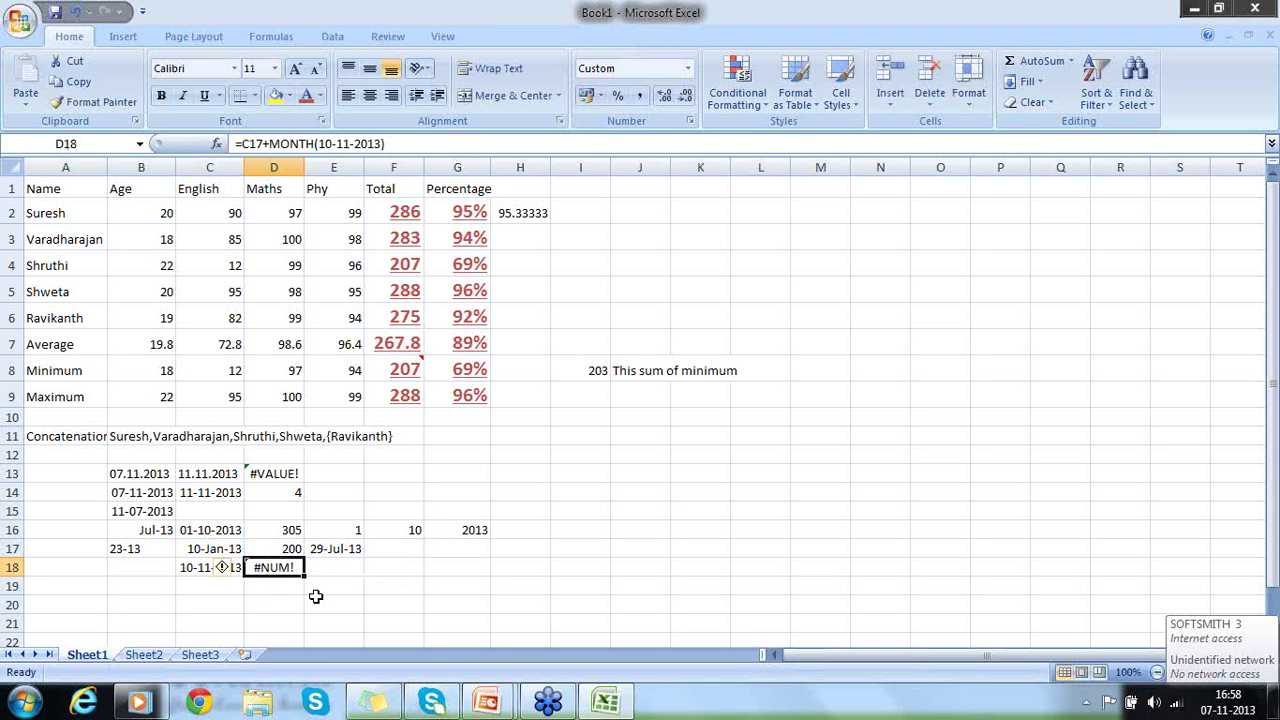
Wrap 10-11-2013 in double quotes inside D18's MONTH so it shows 21-Jan-13
mouse_move(223, 569)
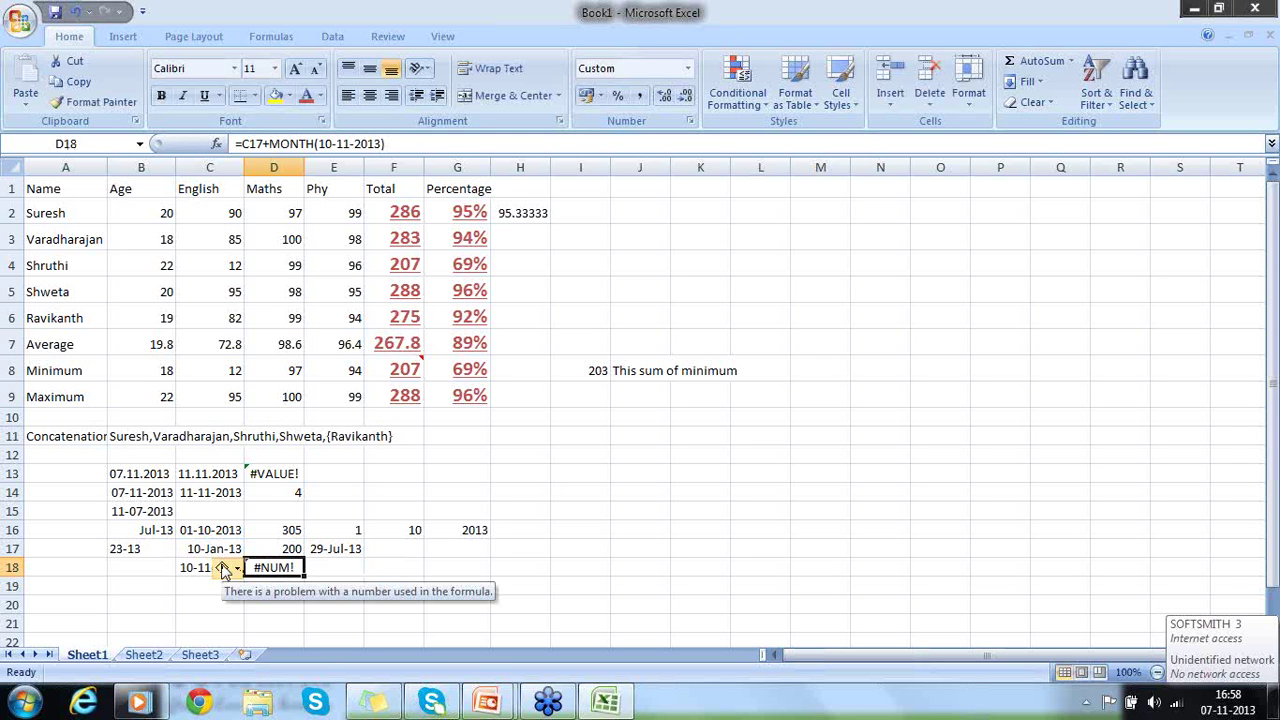
double_click(288, 567)
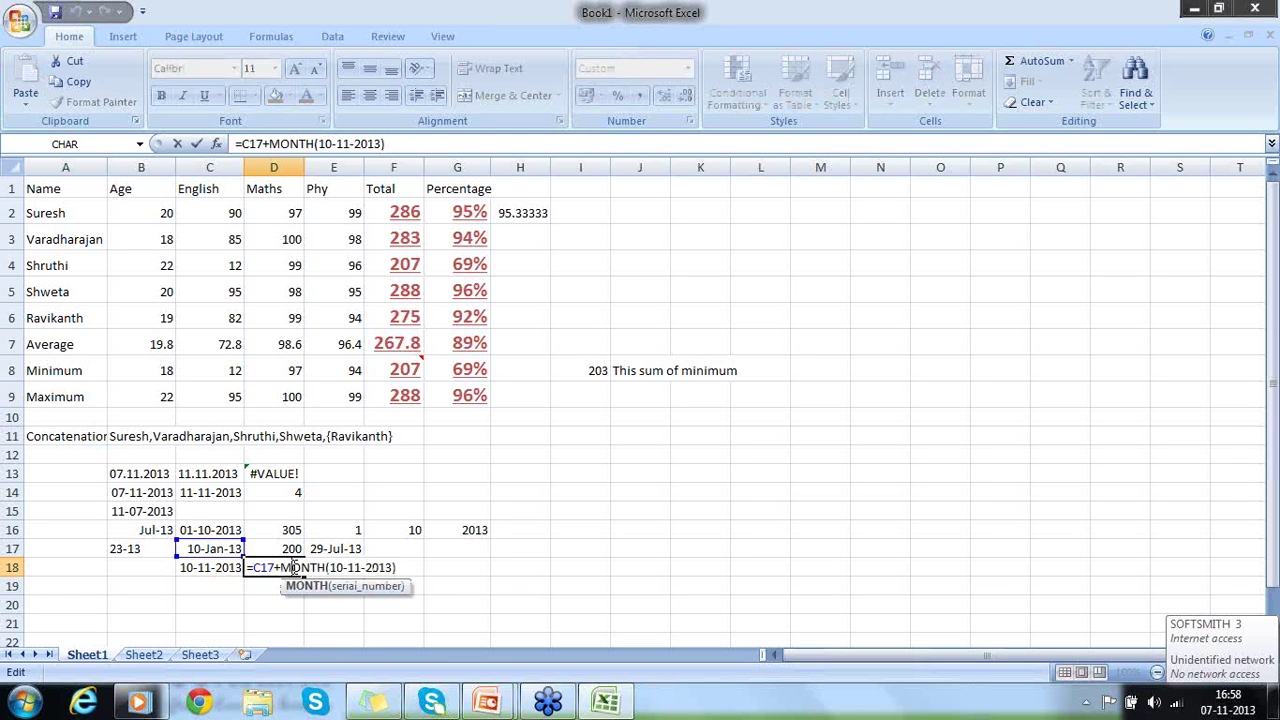
click(333, 567)
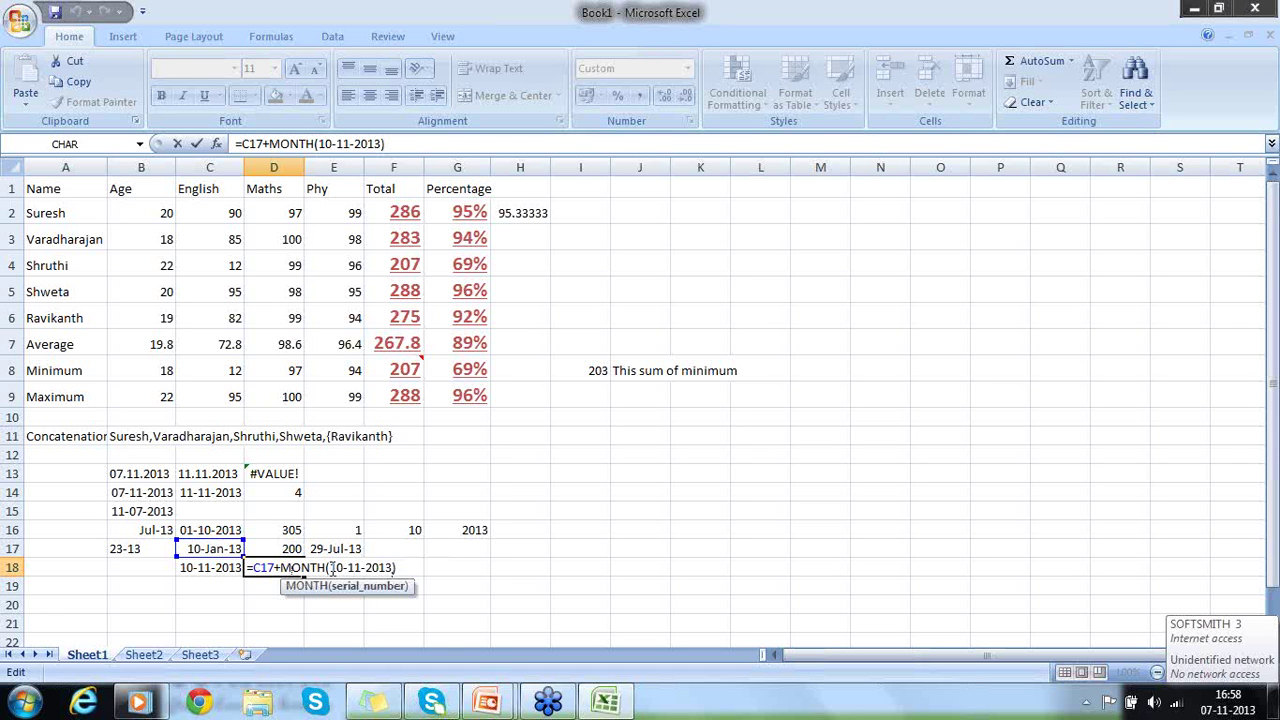
text(")
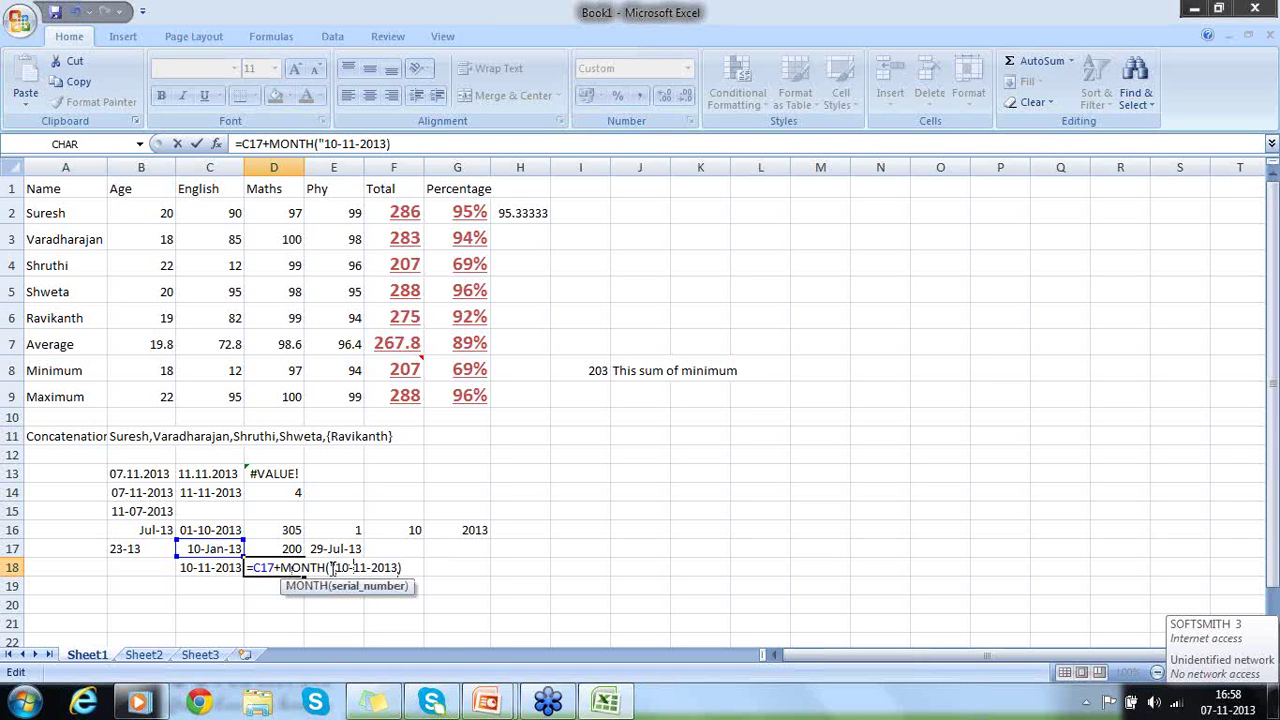
key(Right)
key(Right)
key(Right)
key(Right)
key(Right)
key(Right)
key(Right)
key(Right)
key(Right)
key(Right)
text(")
key(Return)
key(Up)
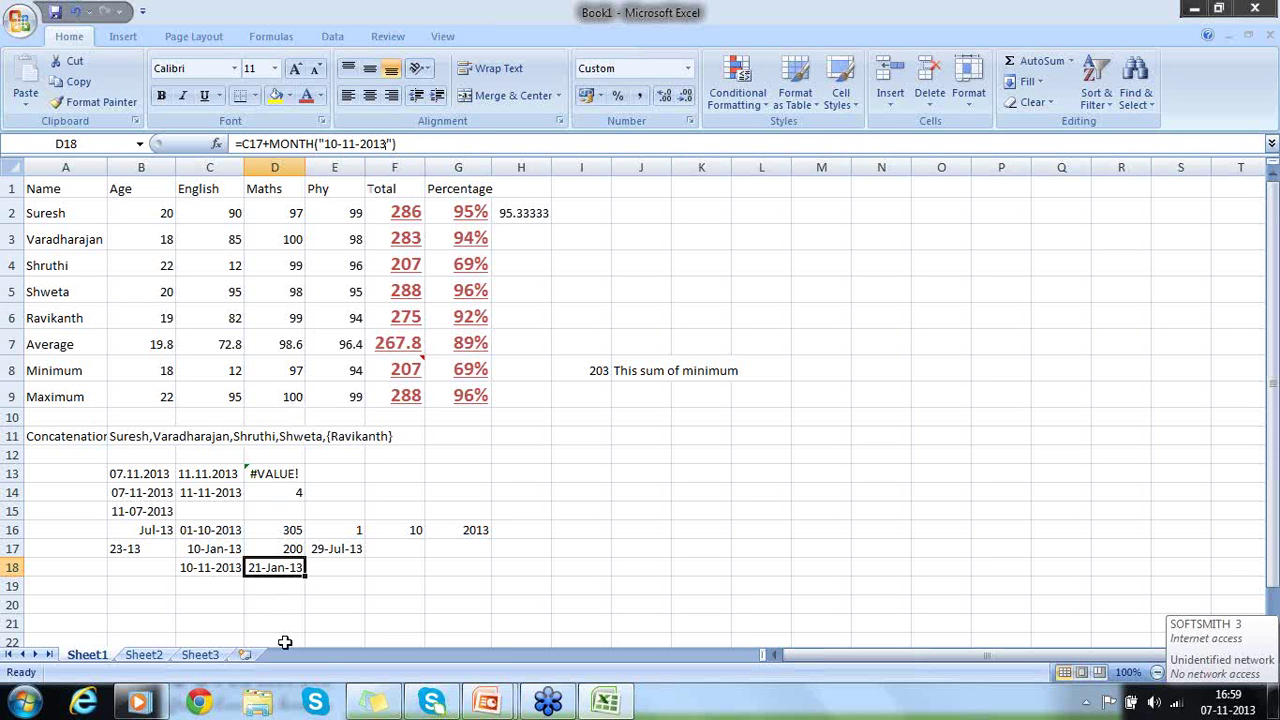
click(202, 546)
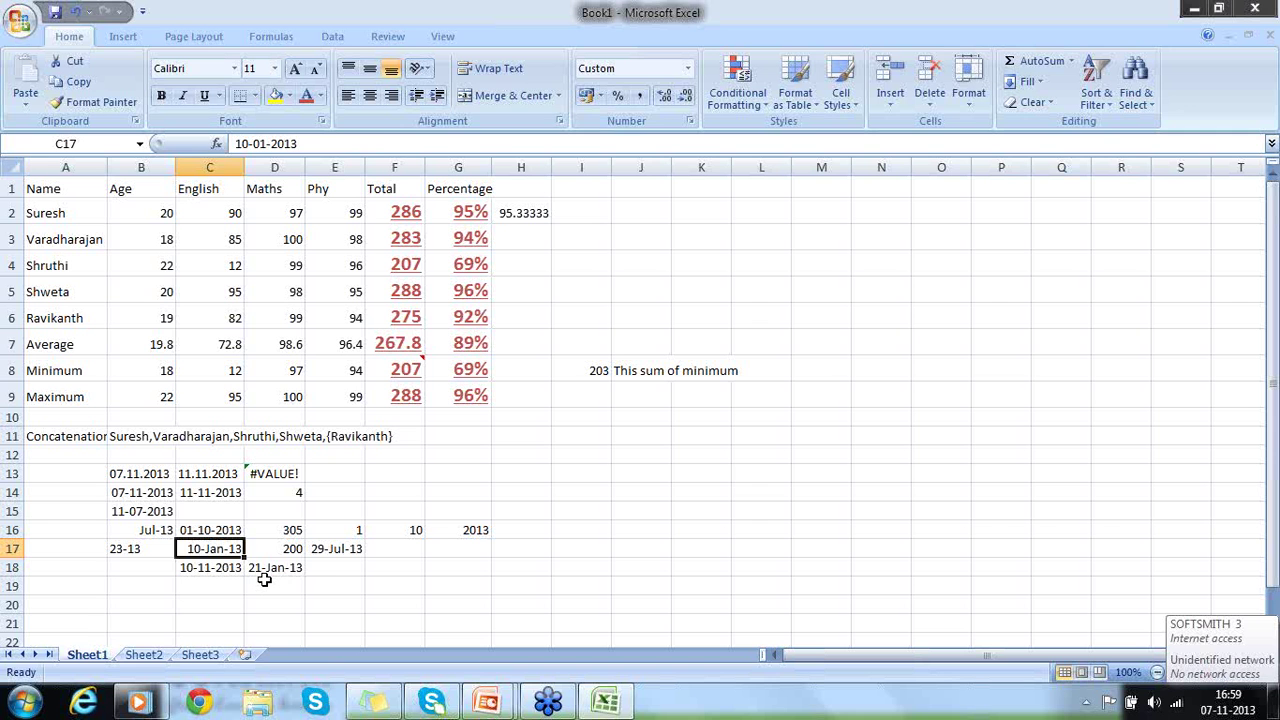
Evaluate the MONTH part of D18's formula with F9, leaving the formula unchanged
click(277, 568)
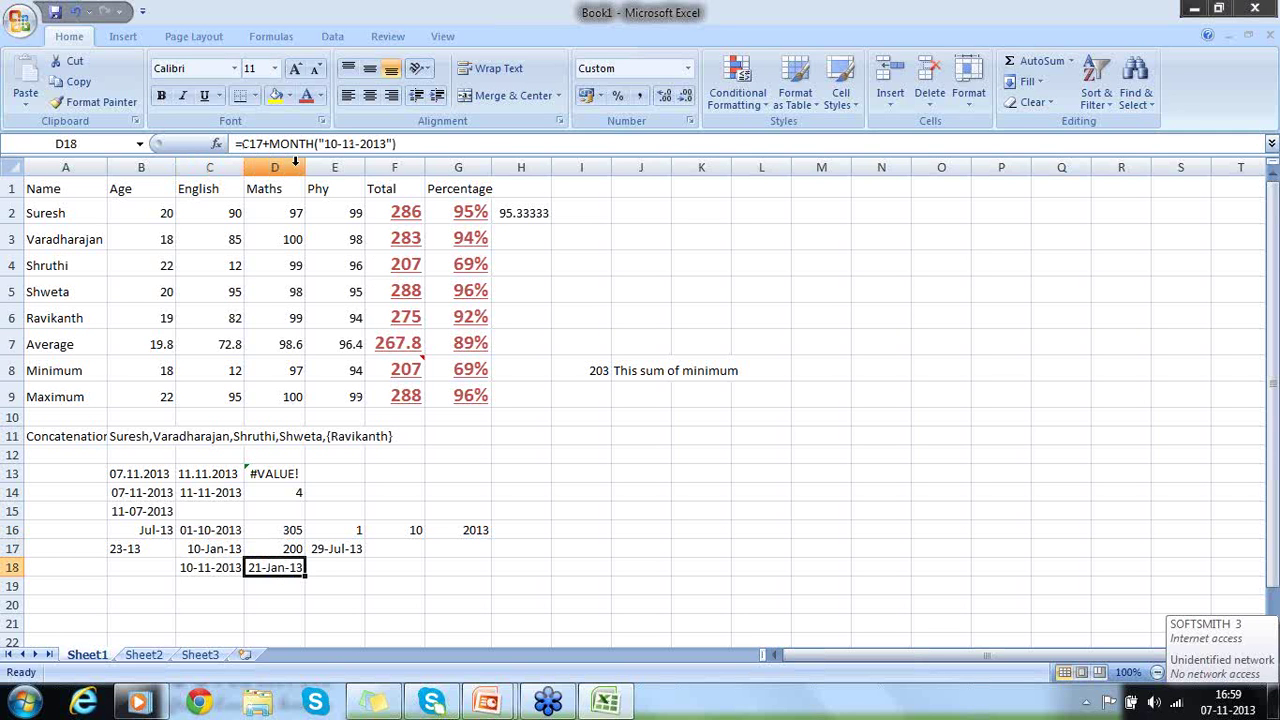
drag(268, 143, 388, 143)
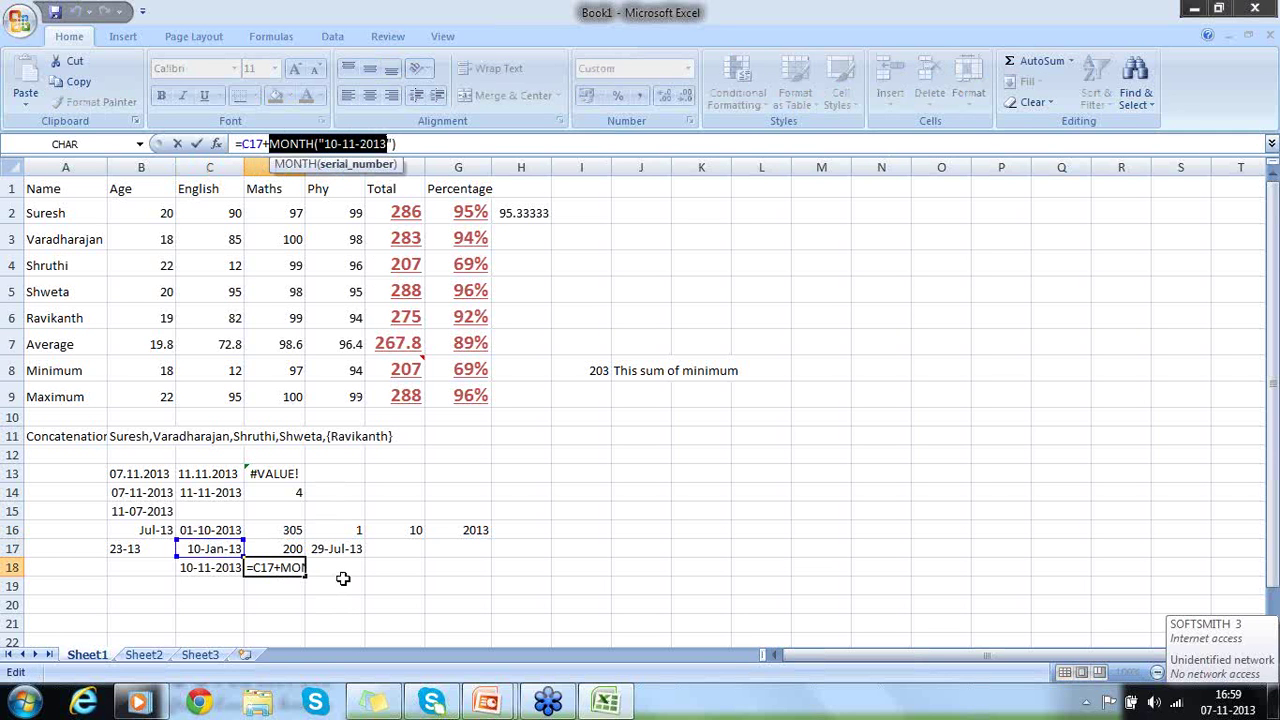
key(F9)
key(Escape)
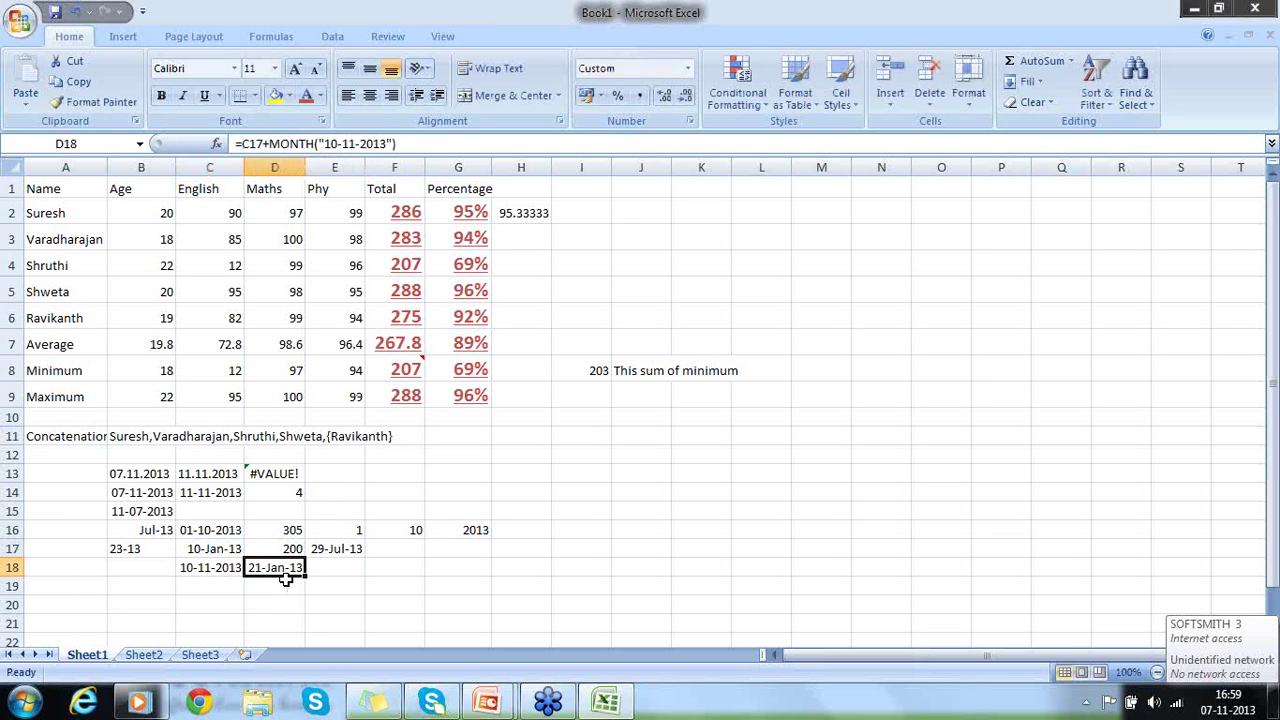
Enter =MONTH("10-11-2013") in D19 and =C17+D19 in E19, giving 11 and 21-Jan-13
click(286, 584)
text(=Month)
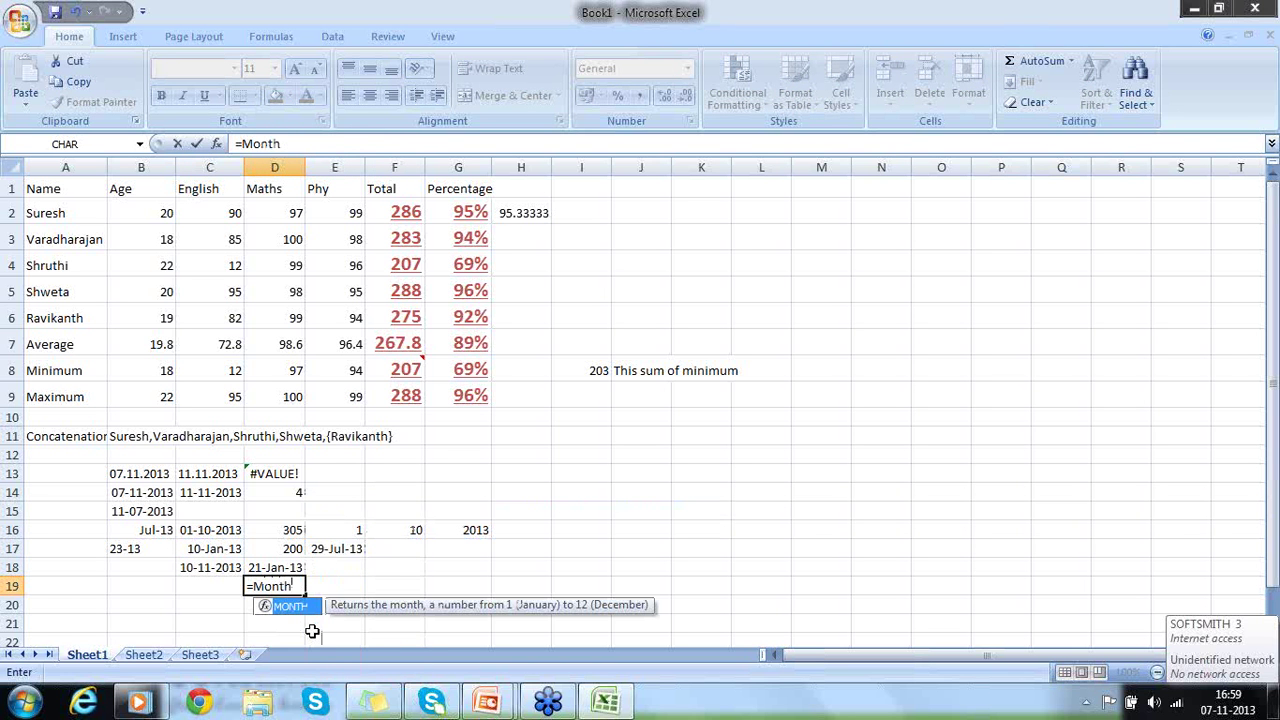
text(("10-)
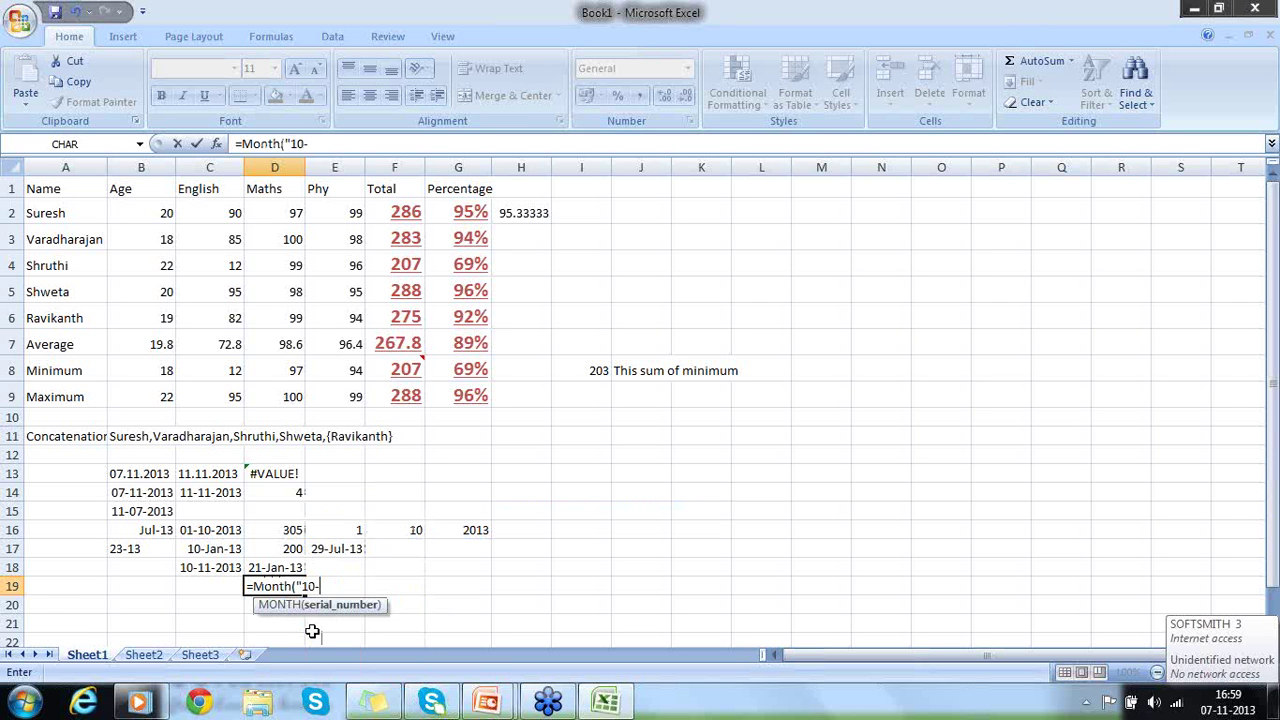
text(11-2013"))
key(Return)
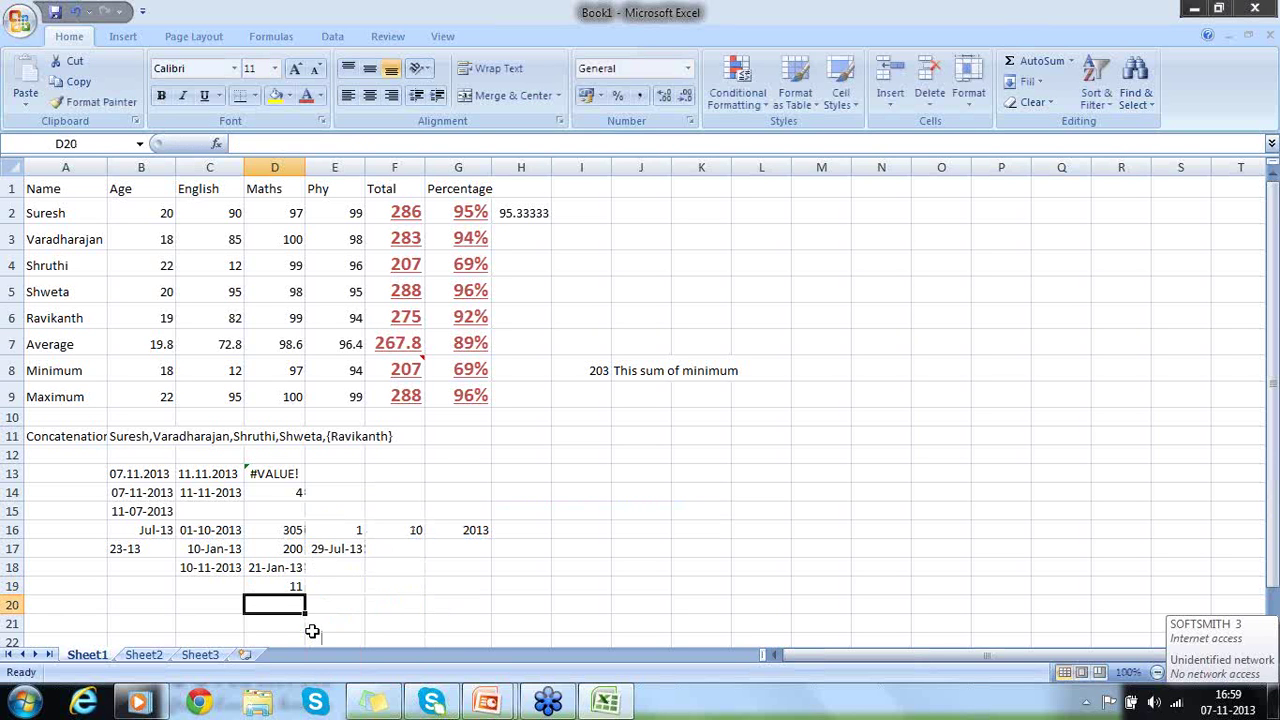
click(274, 586)
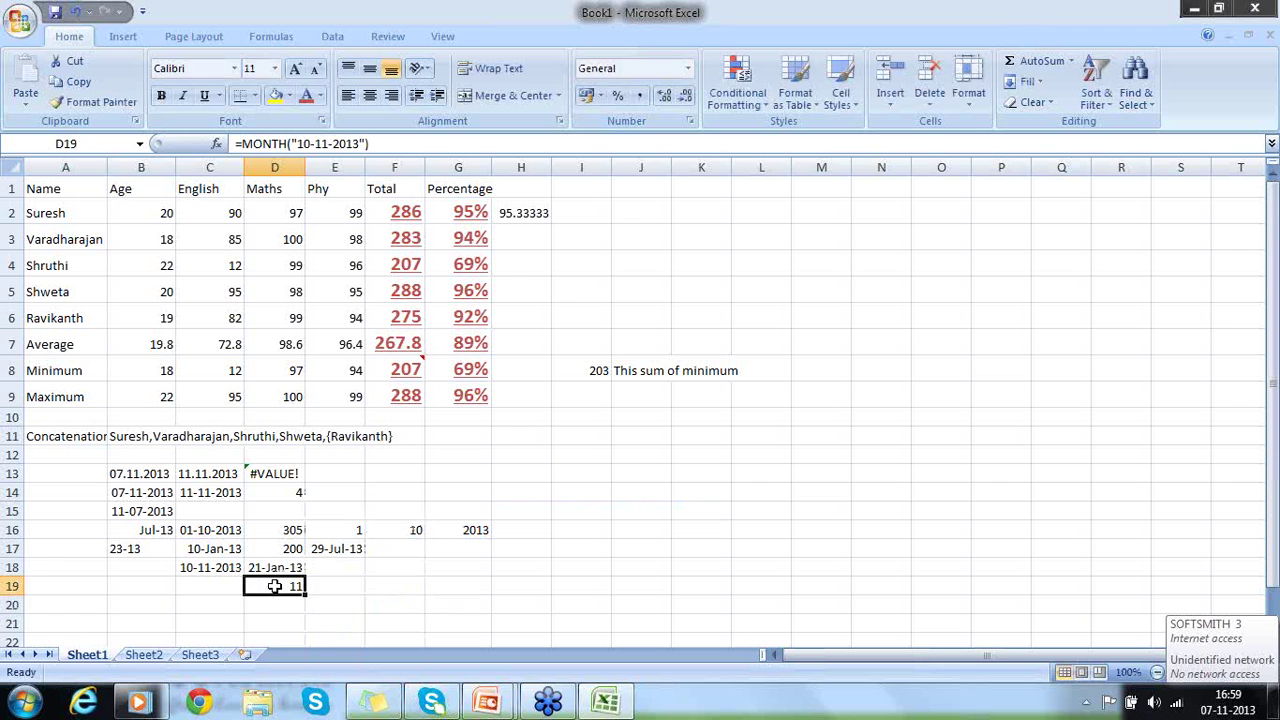
click(342, 582)
text(=)
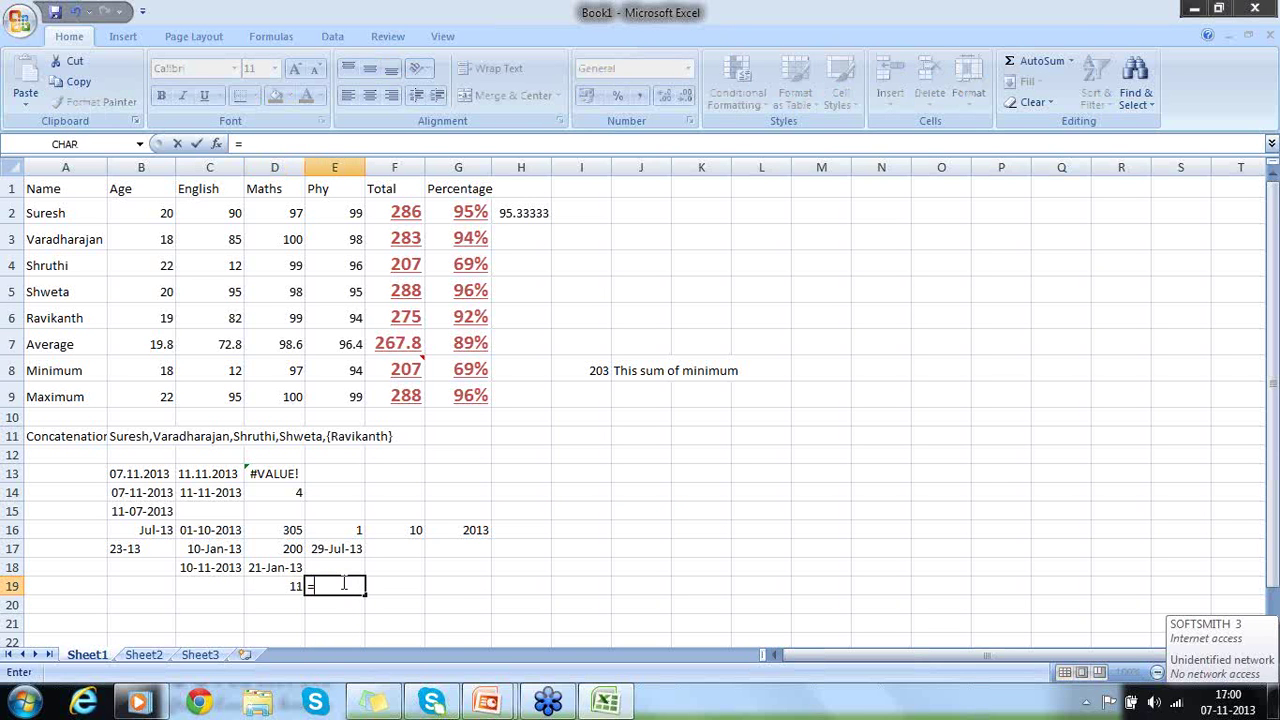
click(218, 551)
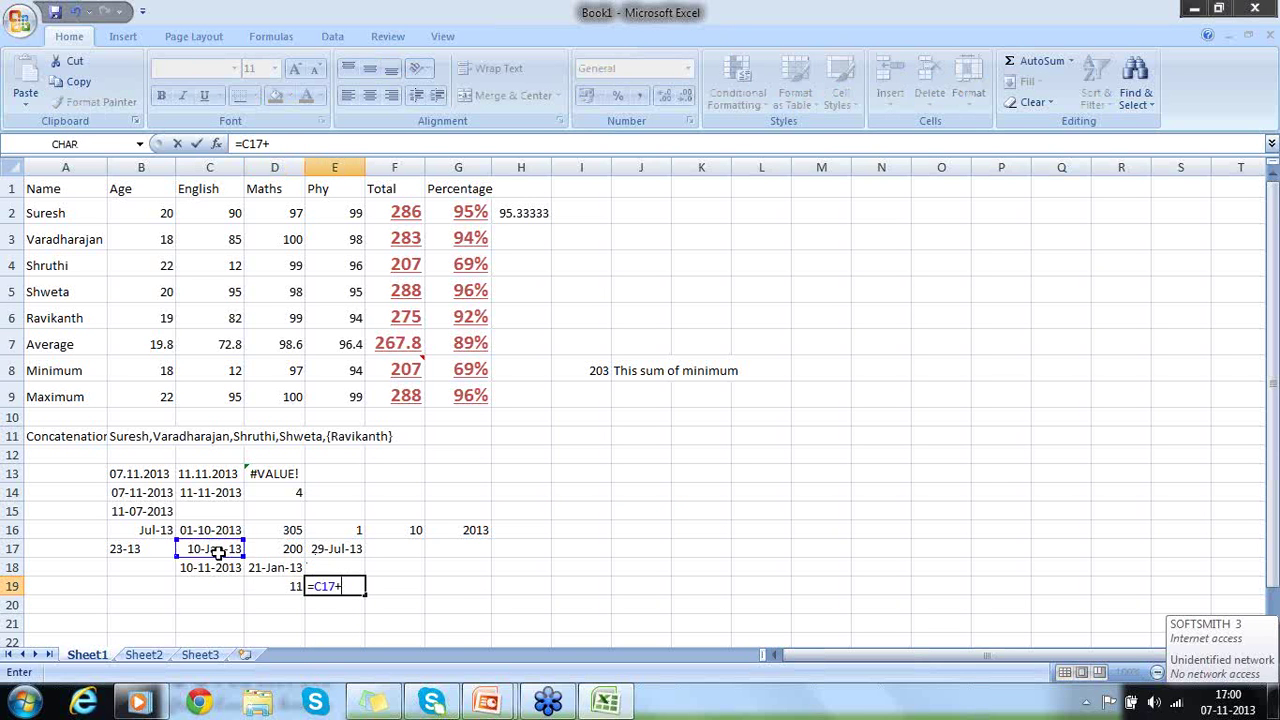
text(+)
click(253, 585)
key(Return)
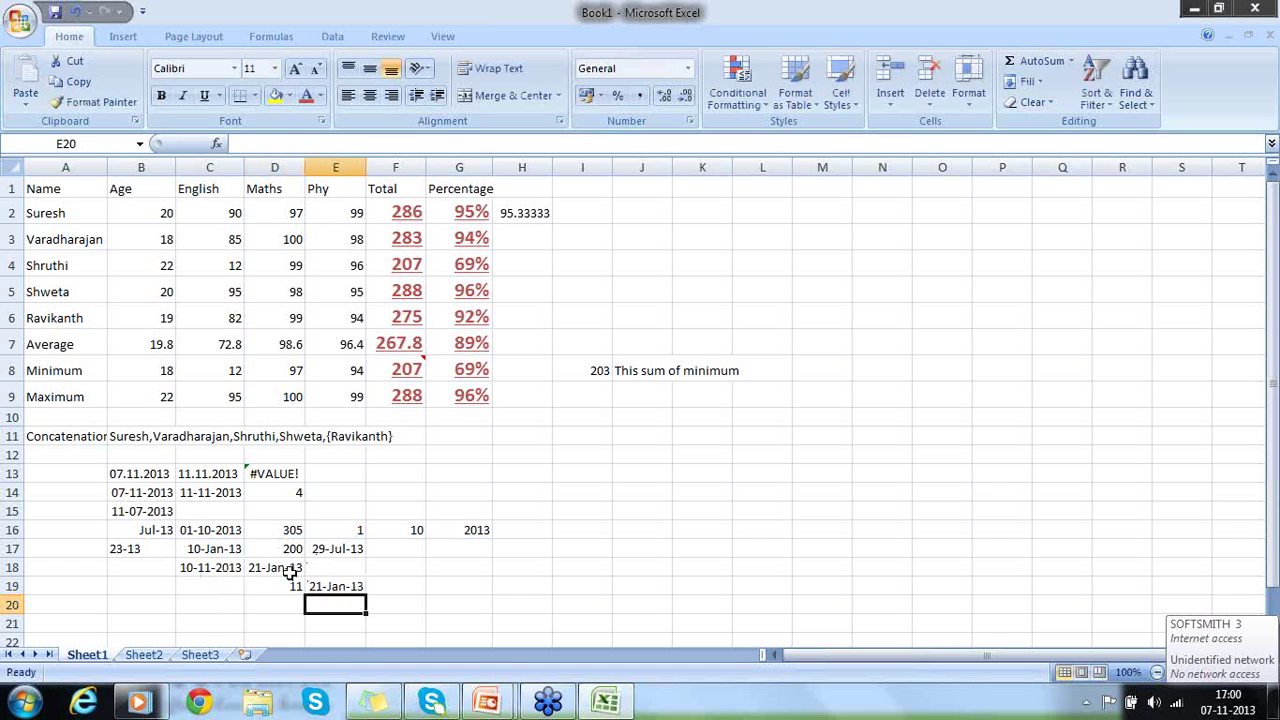
Compare D18's MONTH part against the new row 19 results, discarding the edit
click(288, 568)
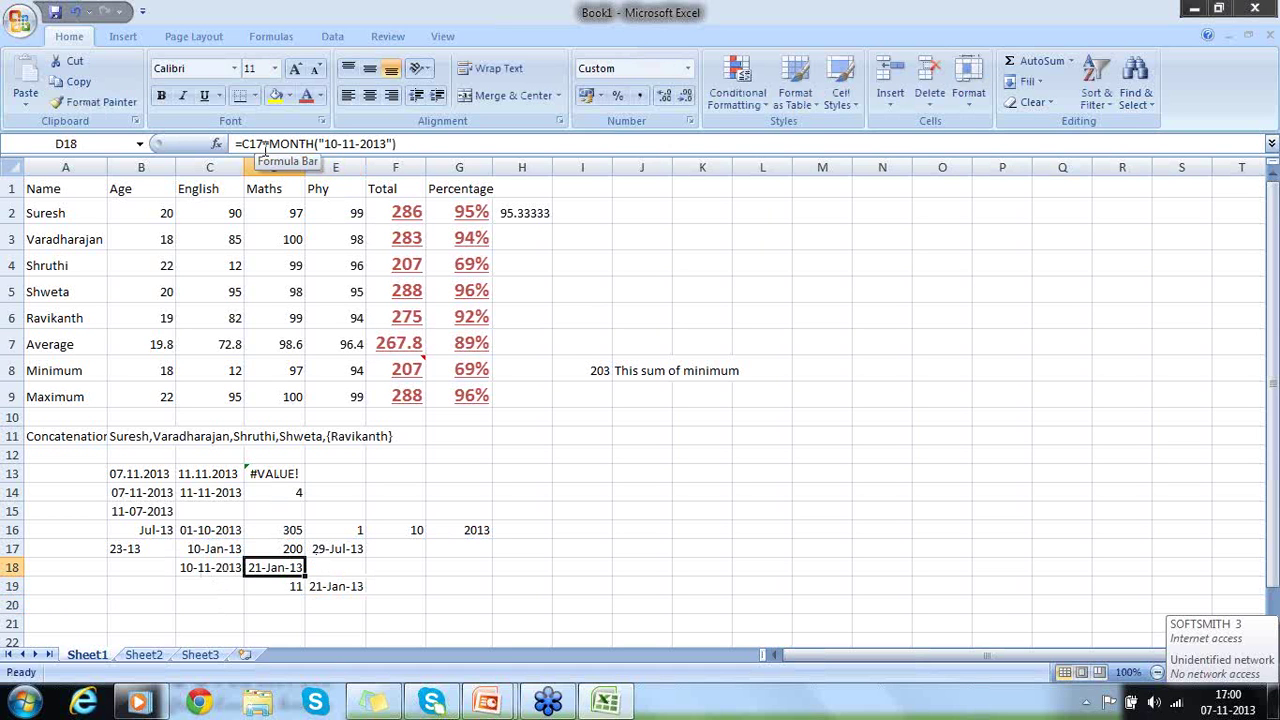
drag(268, 143, 400, 143)
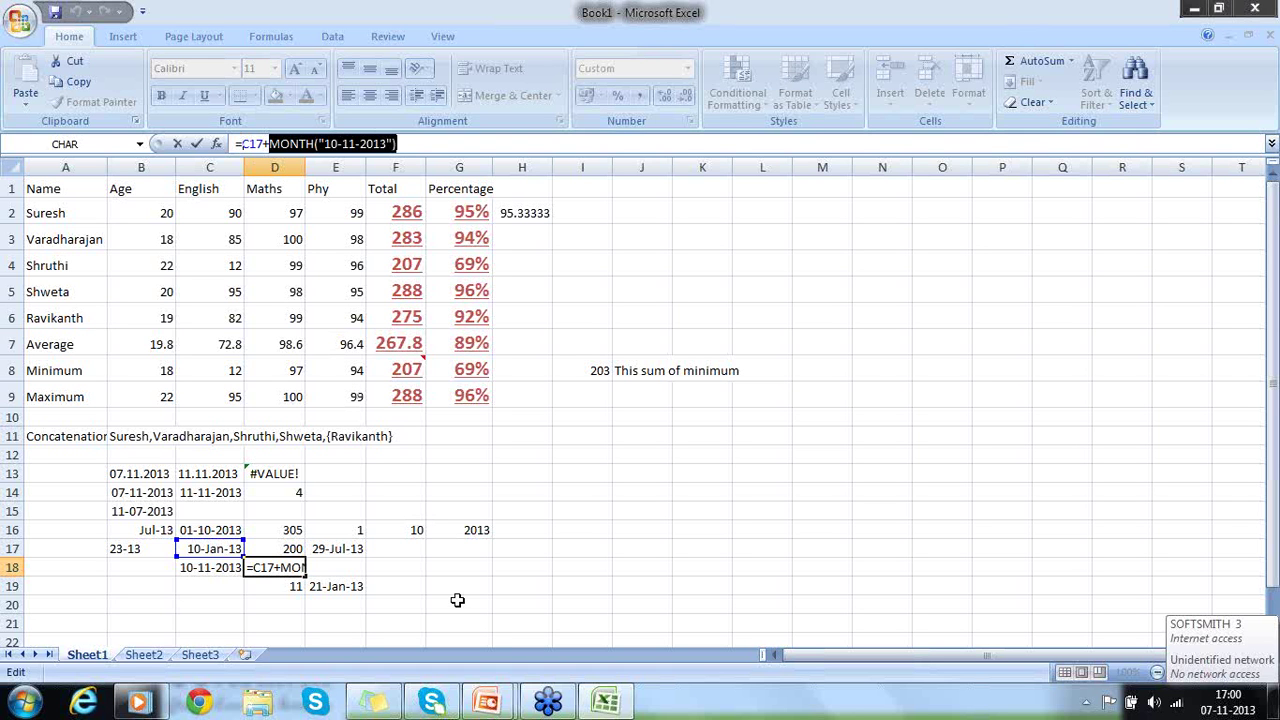
click(469, 555)
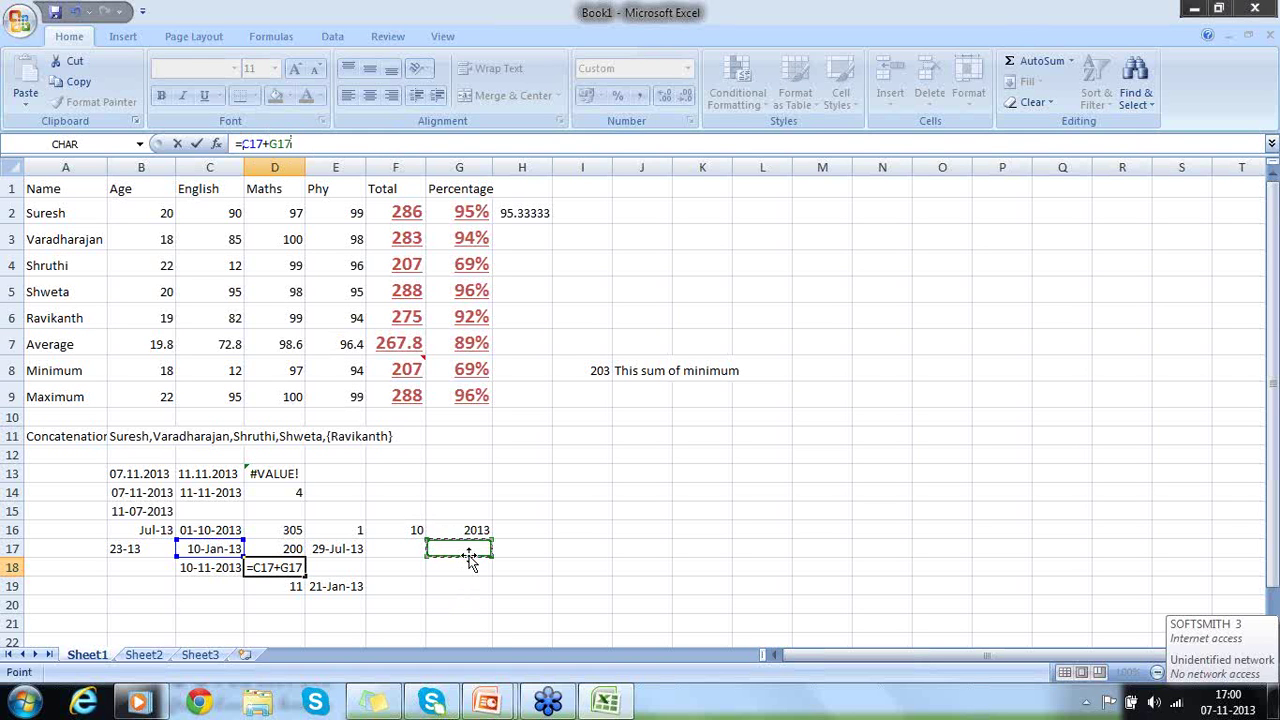
key(Escape)
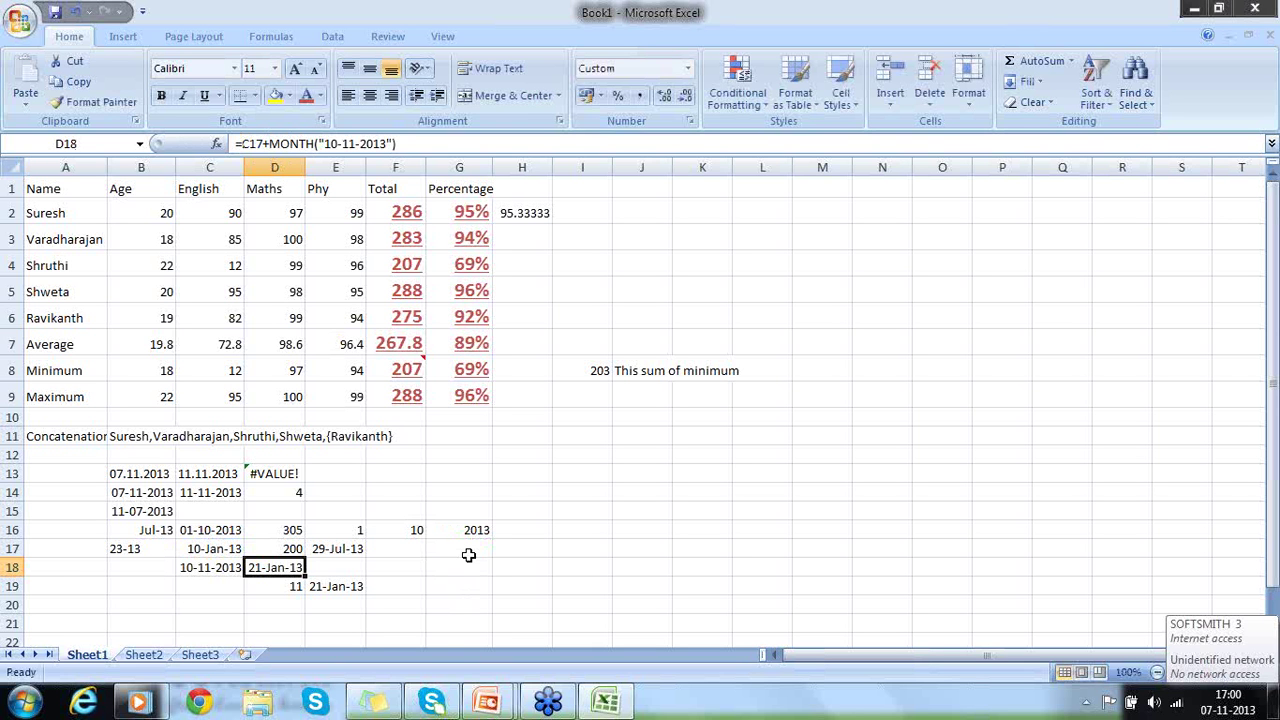